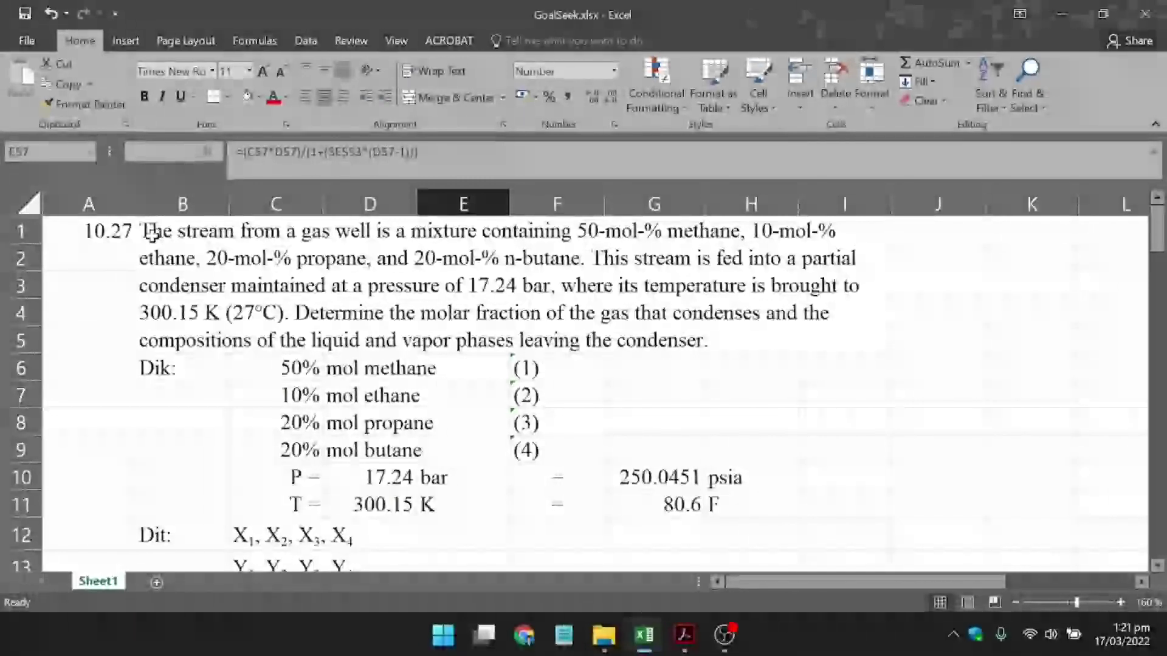
# - Review the problem statement and the given data: the four numbered component mole percentages, the pressure and the temperature
pyautogui.click(152, 232)
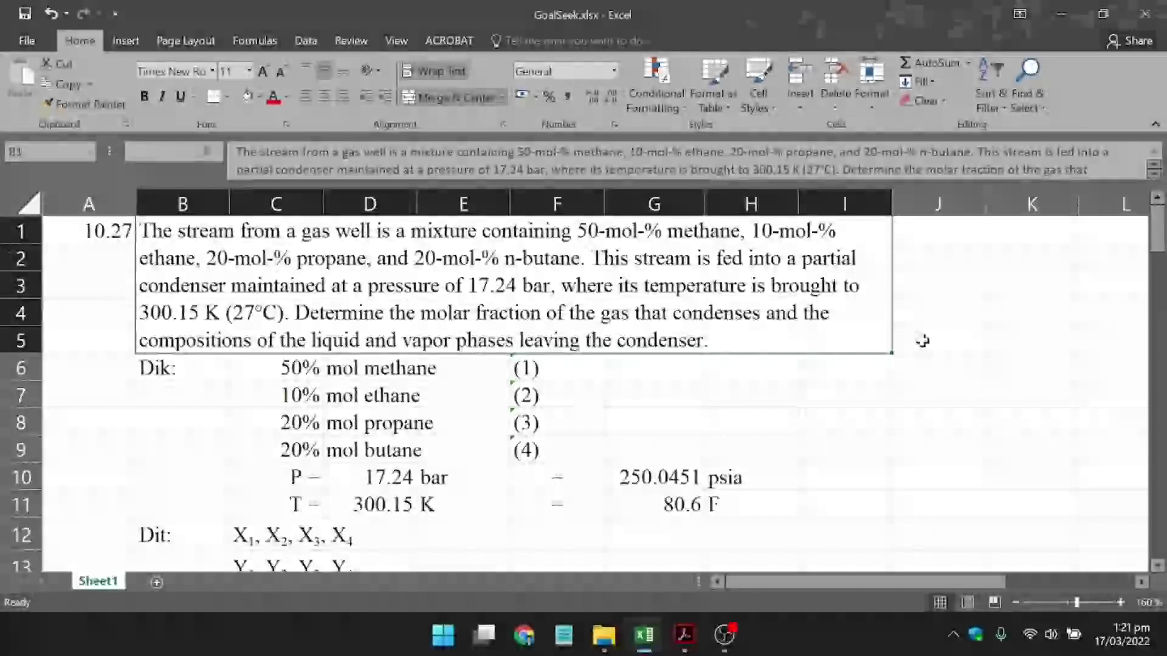
pyautogui.click(844, 375)
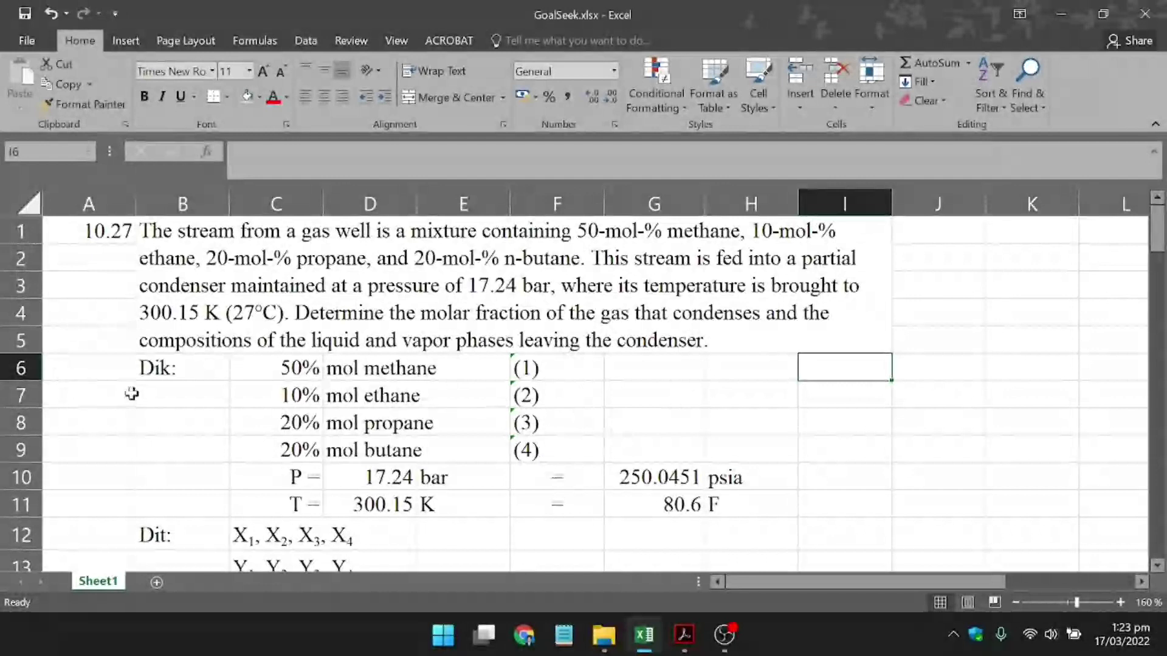
pyautogui.click(184, 372)
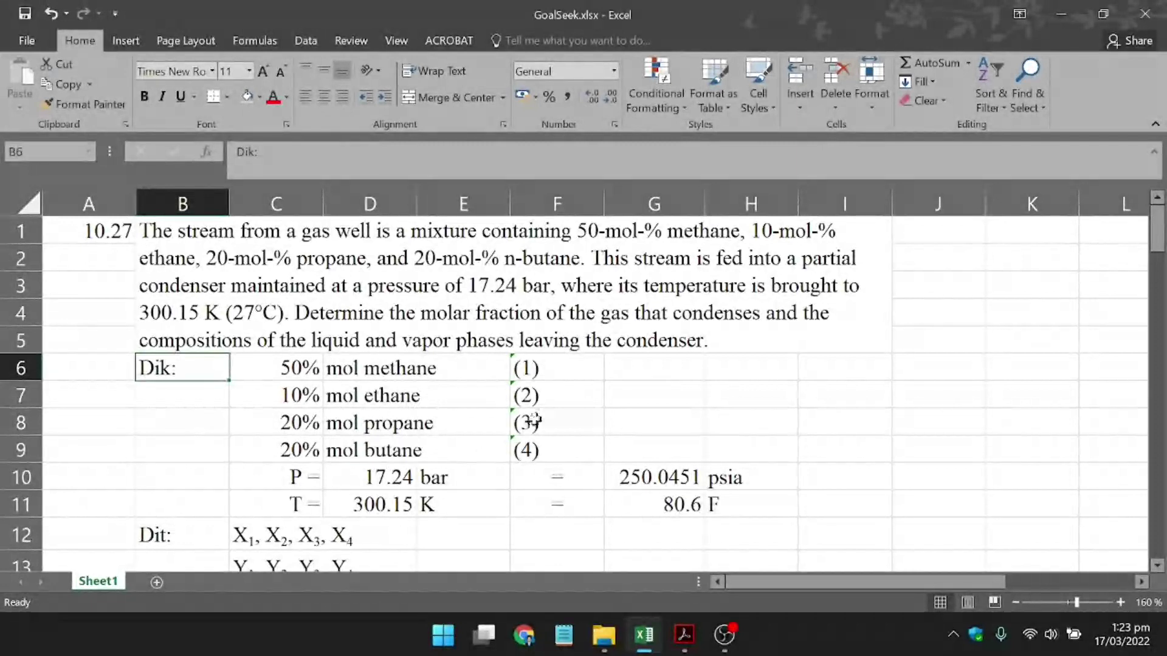
pyautogui.click(545, 365)
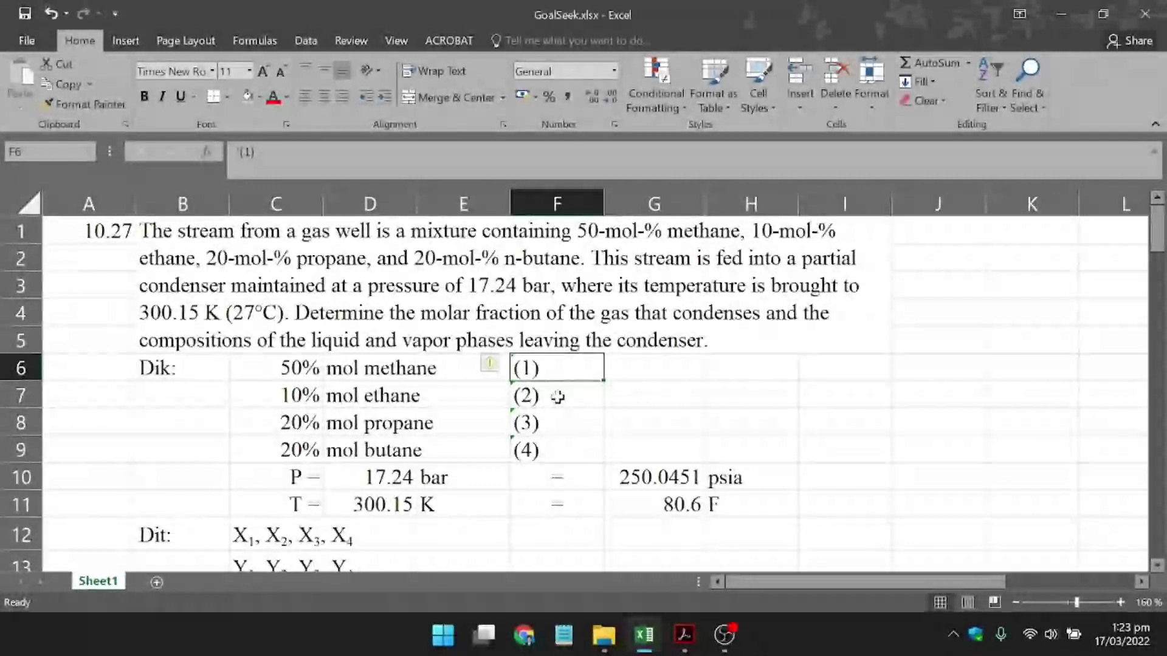
pyautogui.click(558, 397)
pyautogui.click(550, 429)
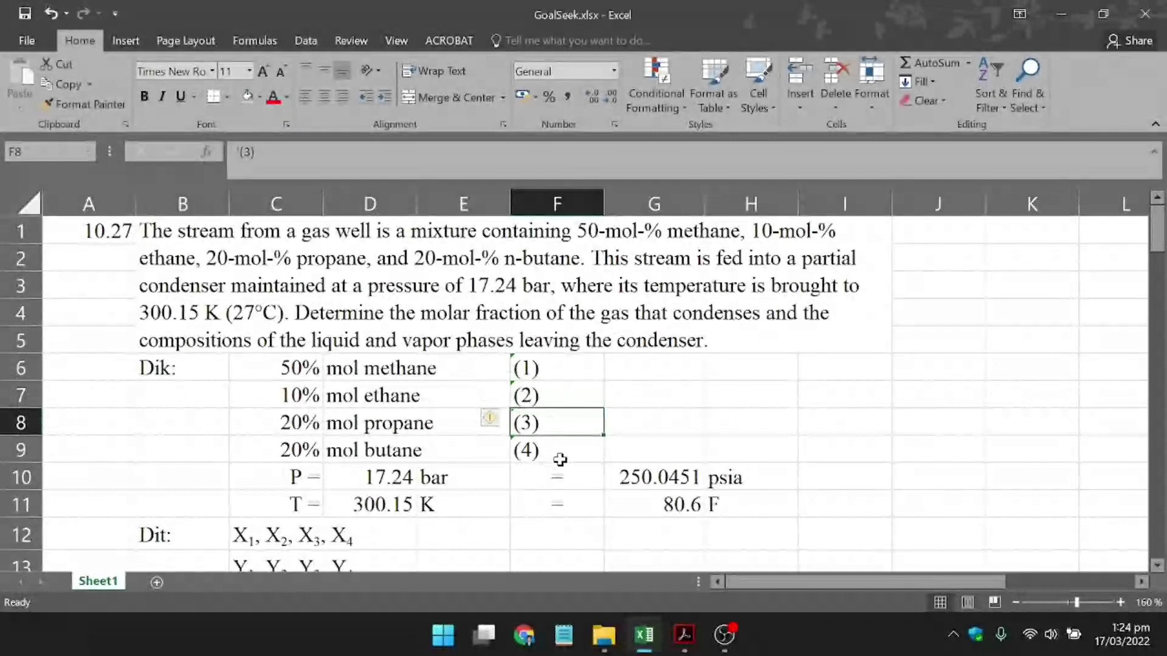
pyautogui.click(554, 453)
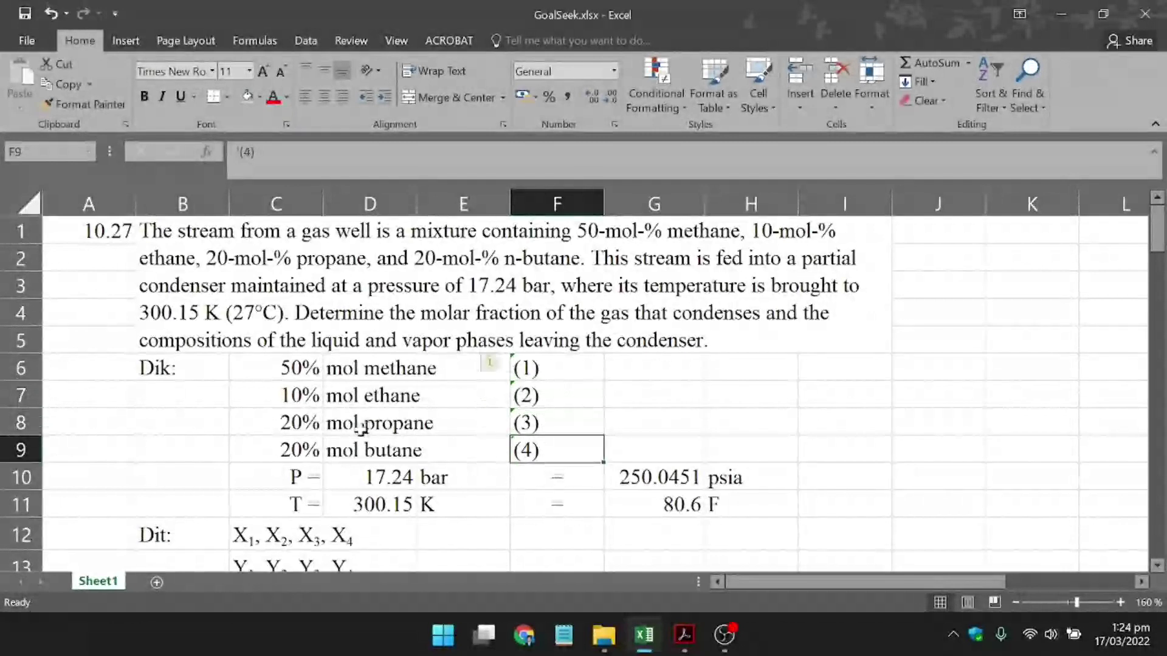
pyautogui.scroll(-1, 365, 425)
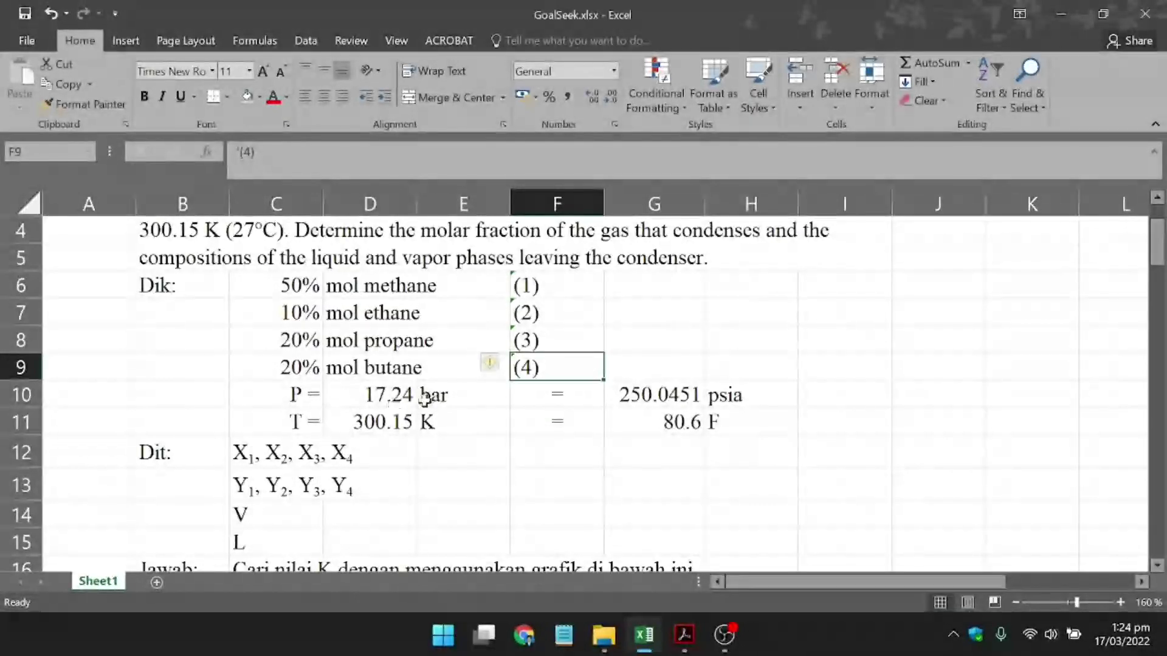
pyautogui.click(460, 399)
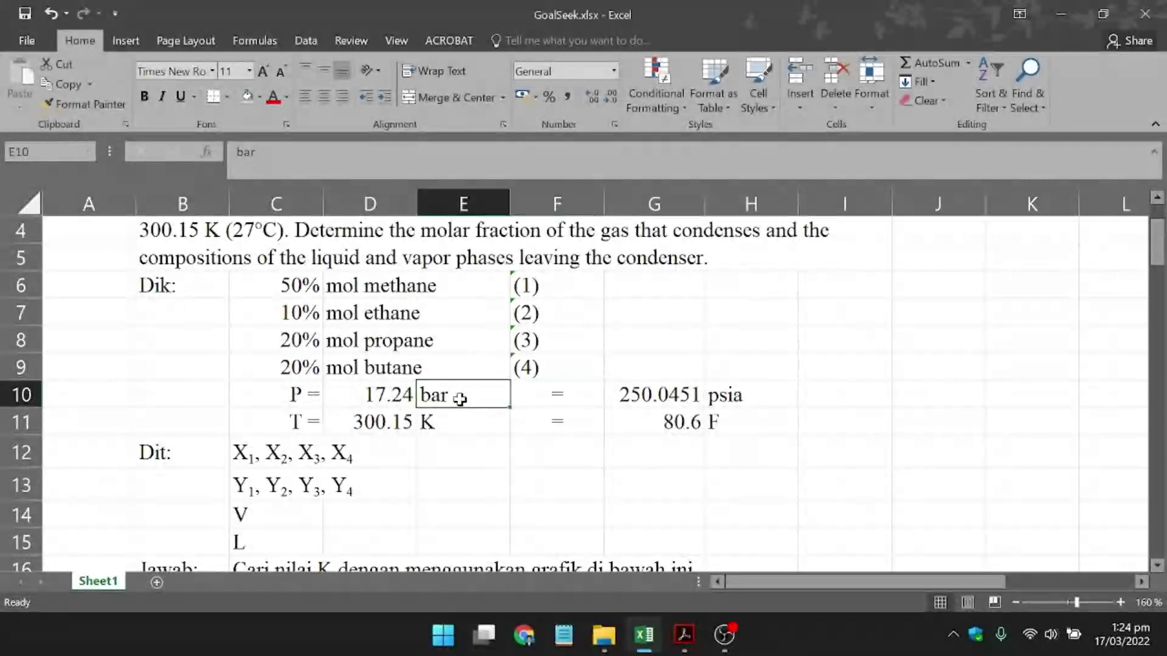
pyautogui.click(680, 396)
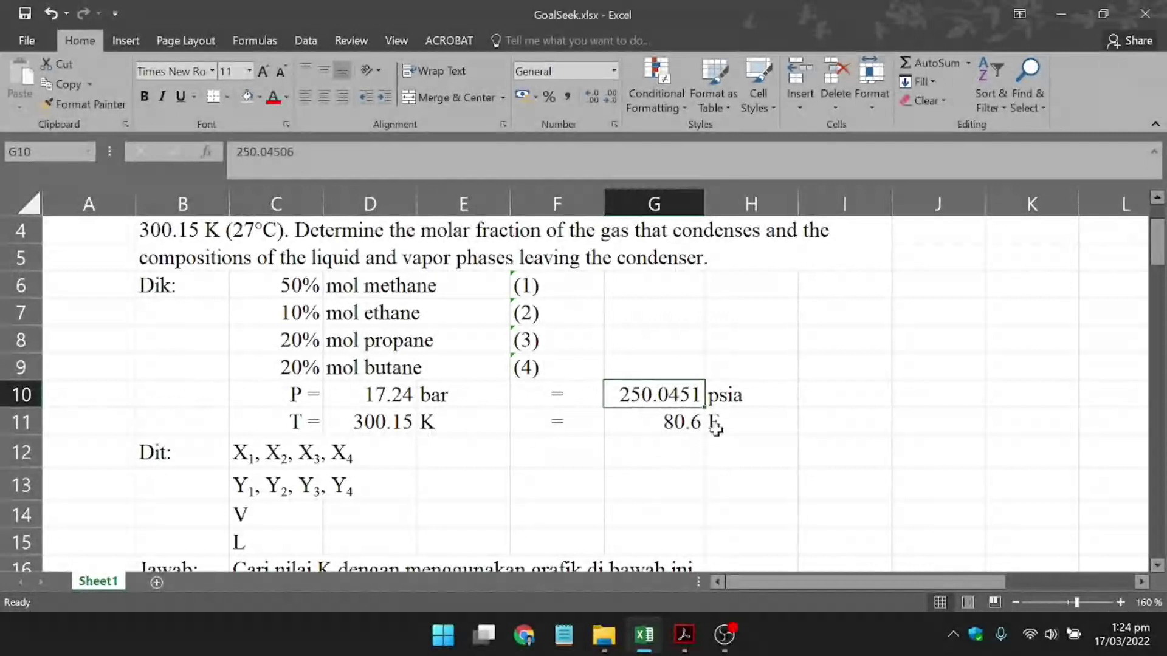
pyautogui.scroll(-1, 323, 412)
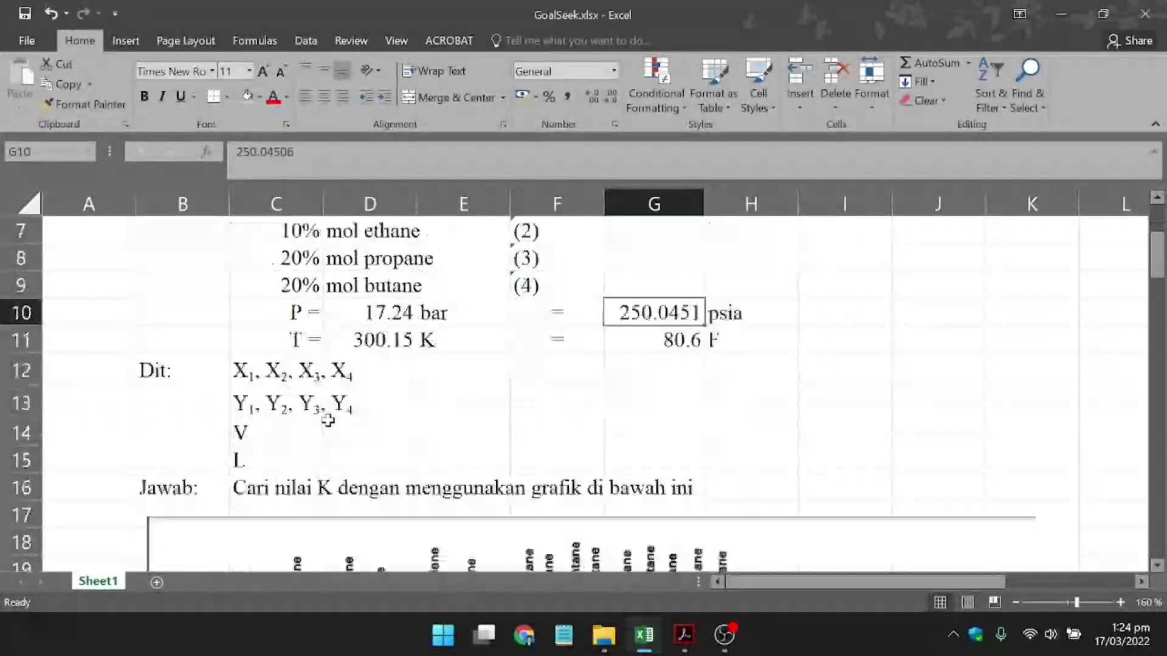
# - Review the requested unknowns in rows 12 to 15: X1 to X4, Y1 to Y4, V and L
pyautogui.moveTo(245, 371); pyautogui.dragTo(328, 404)
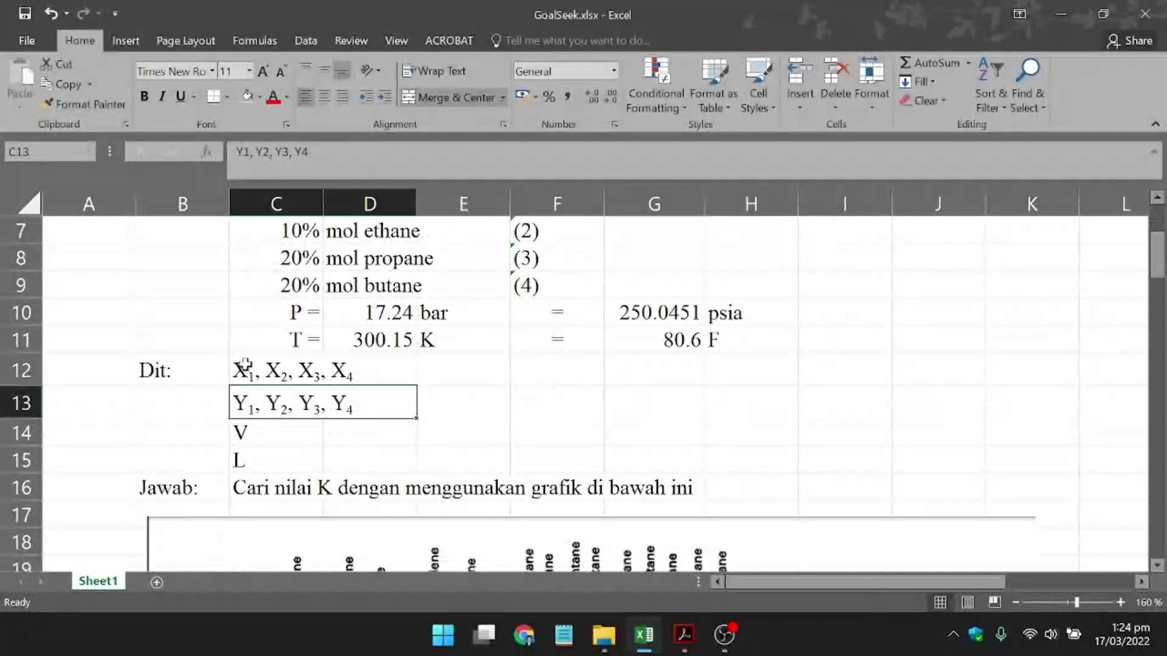
pyautogui.click(243, 370)
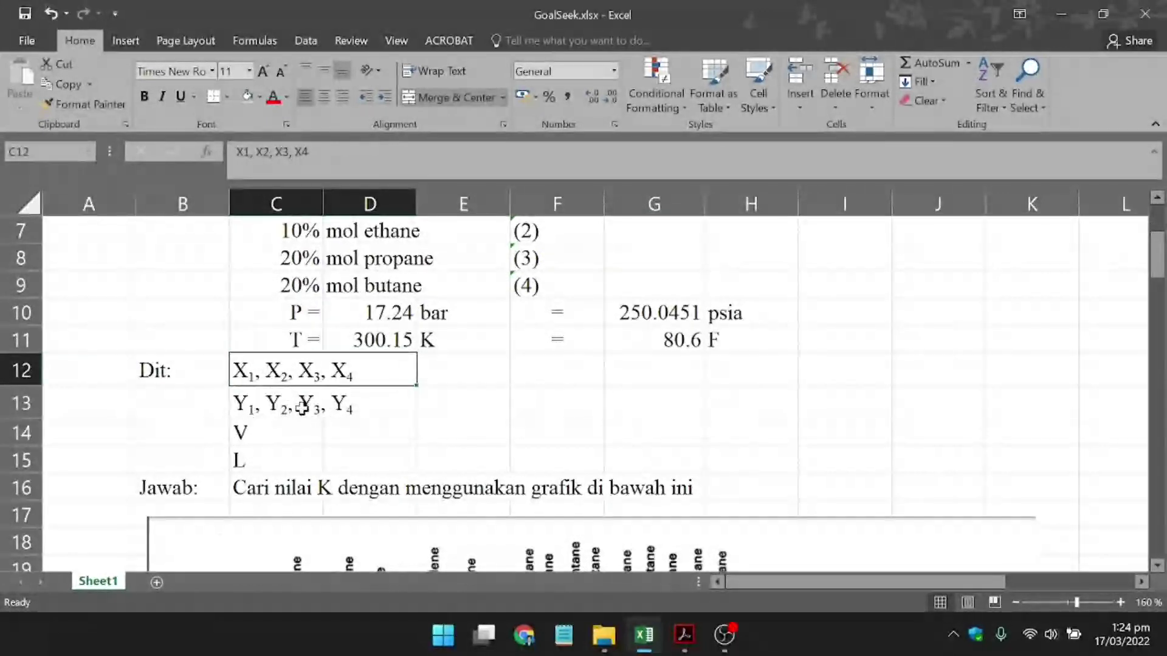
pyautogui.click(234, 404)
pyautogui.click(243, 433)
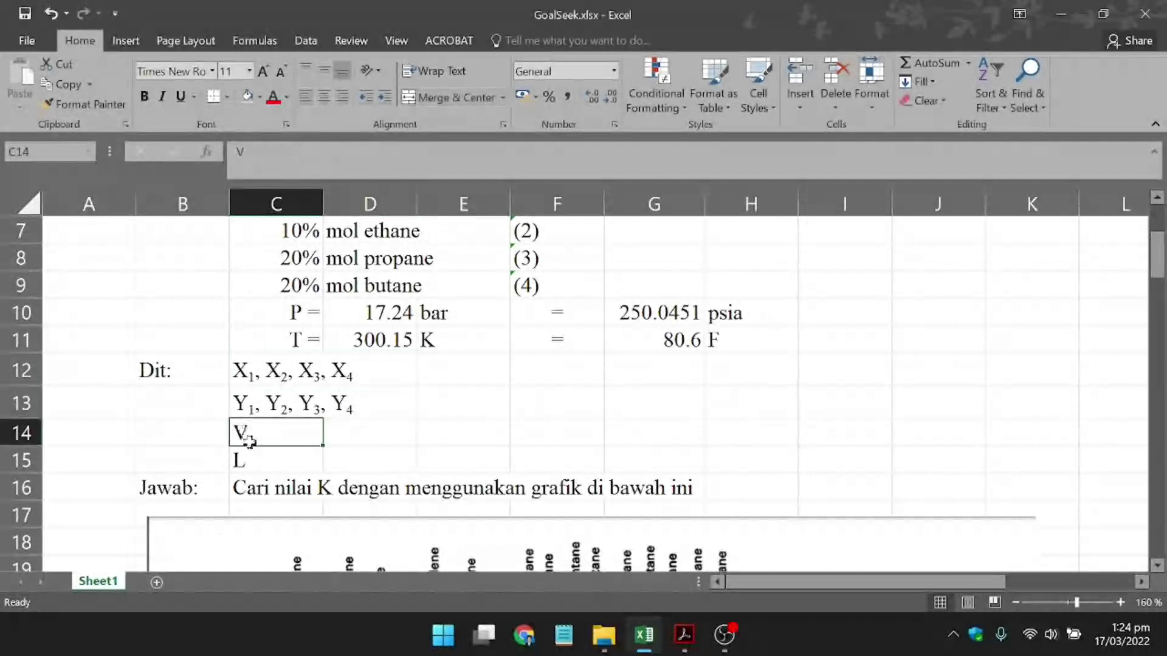
pyautogui.click(242, 460)
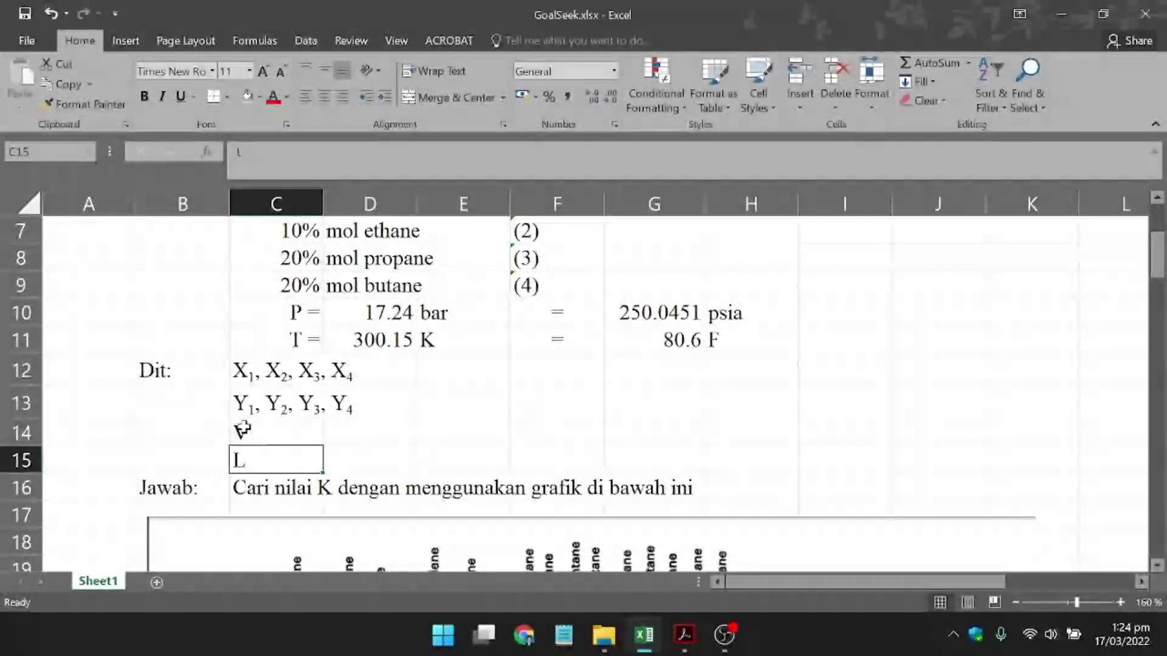
pyautogui.click(271, 430)
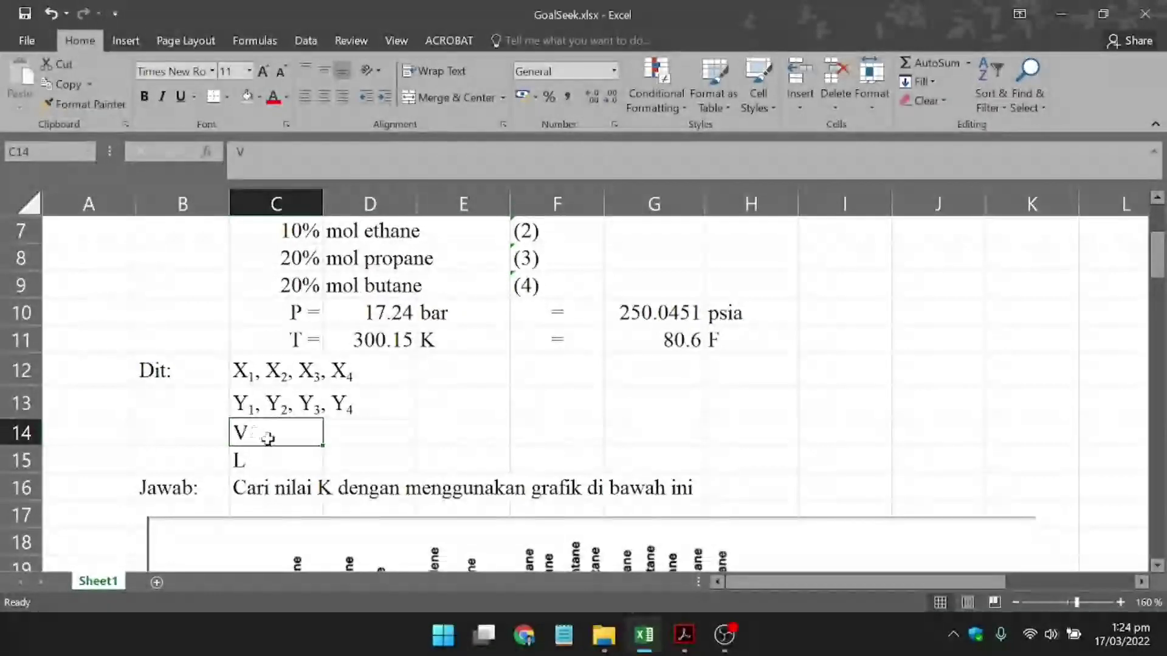
pyautogui.click(278, 464)
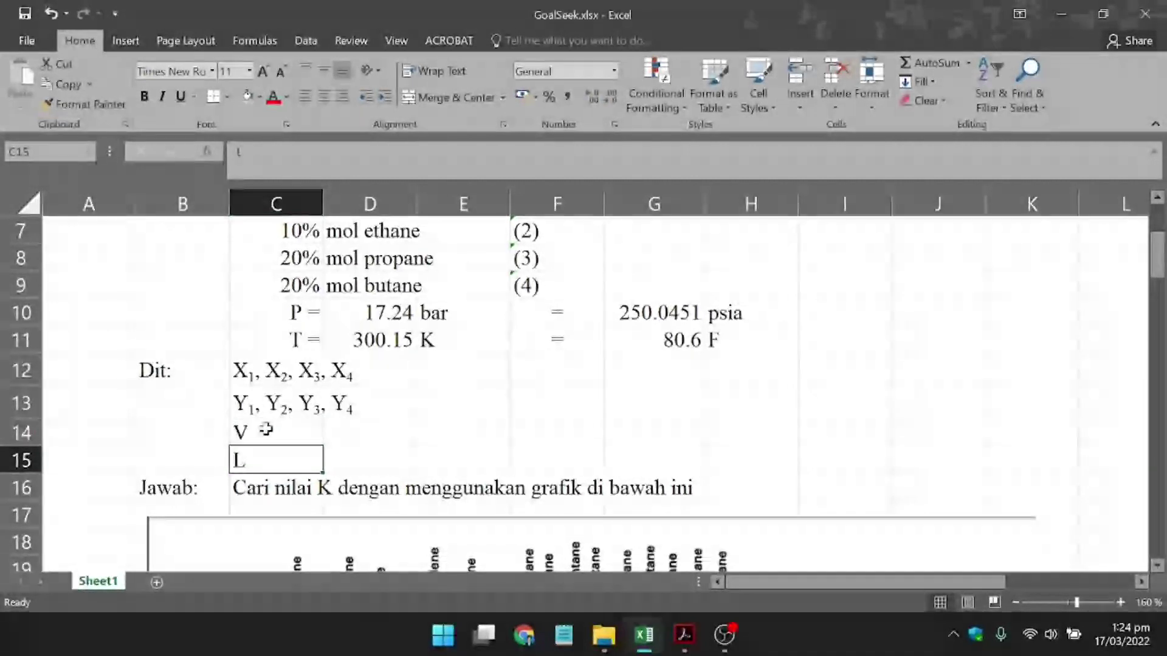
pyautogui.click(266, 429)
pyautogui.click(289, 463)
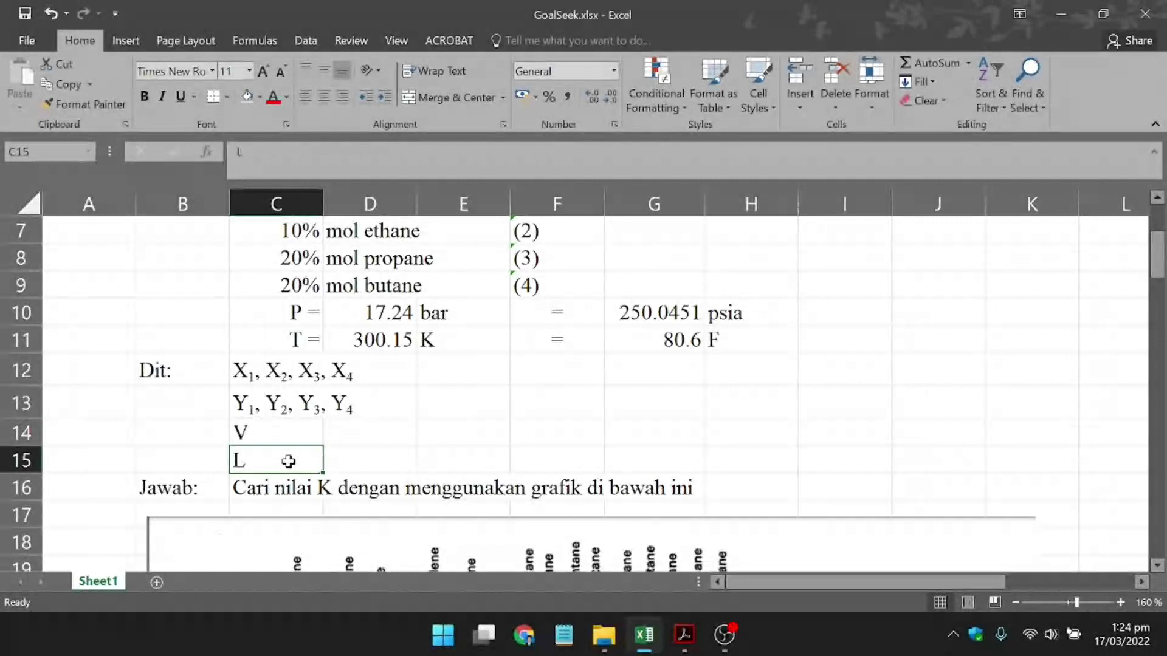
pyautogui.click(257, 374)
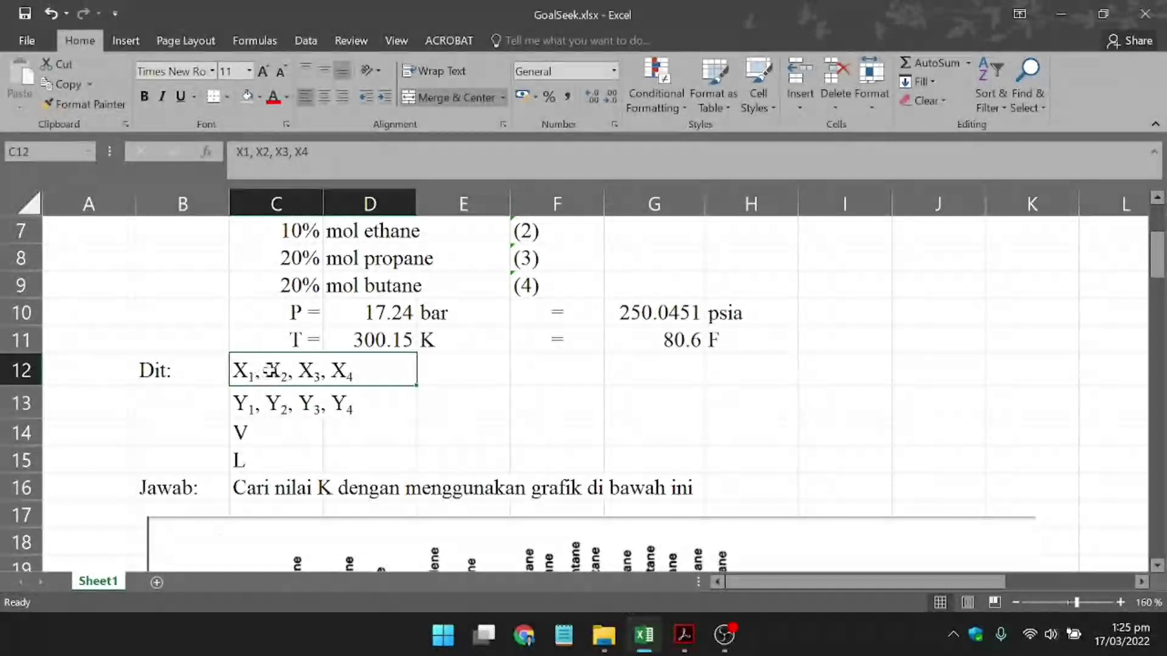
pyautogui.click(270, 403)
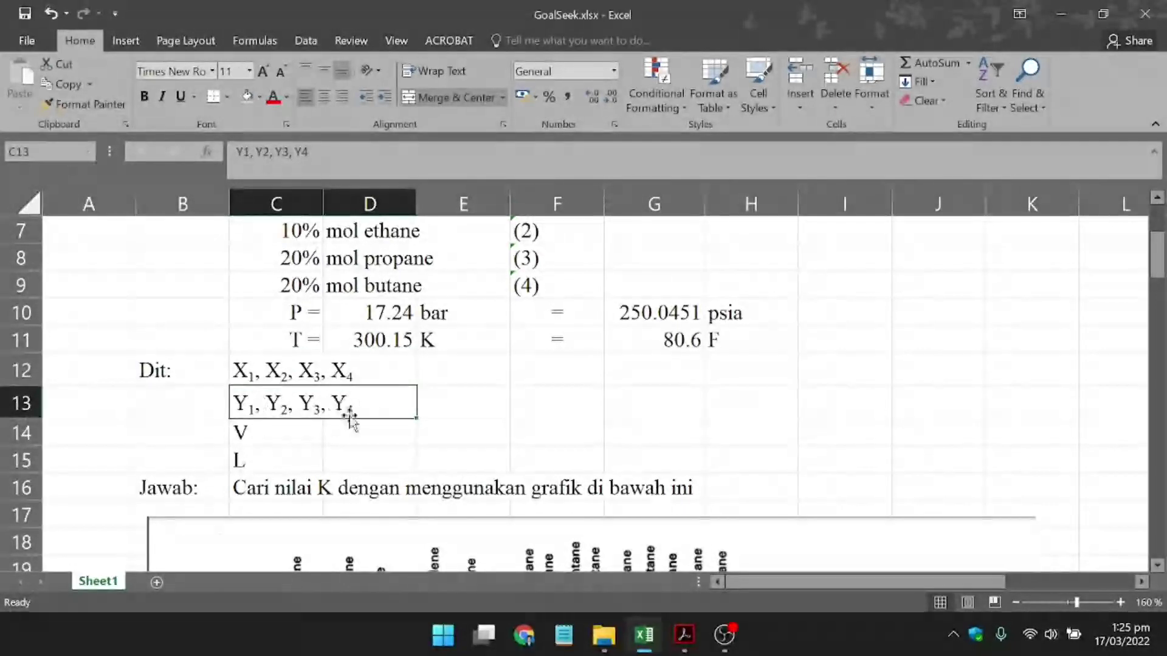
# - Look through the K-value chart, the yi and xi formulas, and the trial table of yi for different V values
pyautogui.scroll(-2, 355, 416)
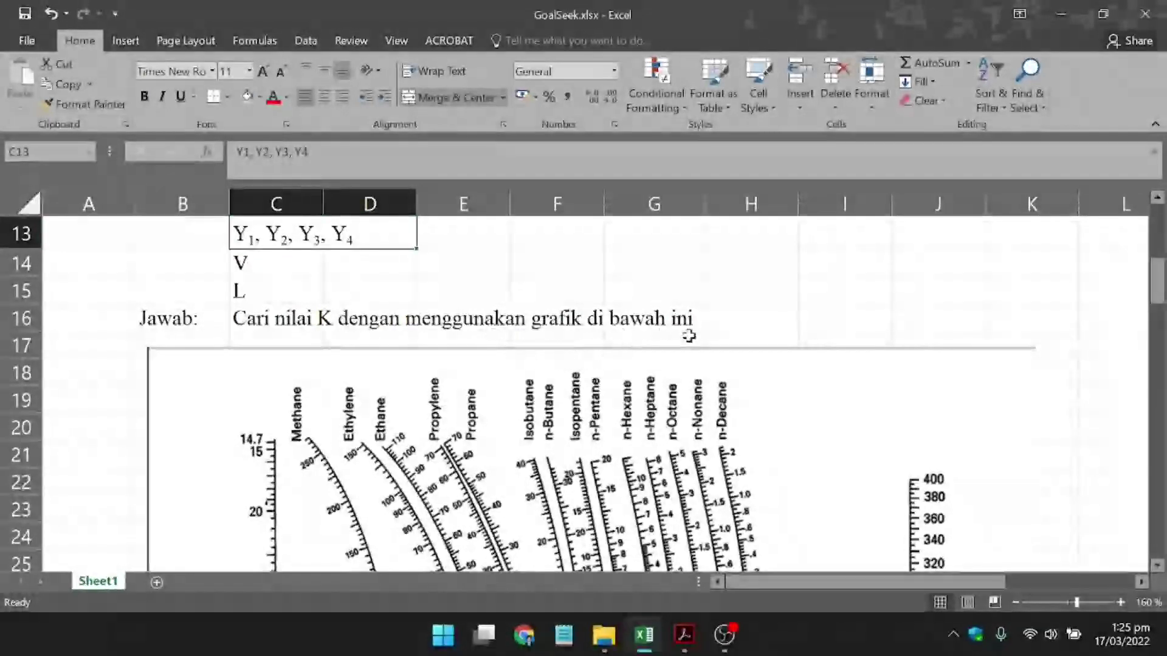
pyautogui.scroll(-4, 691, 334)
pyautogui.scroll(-2, 691, 334)
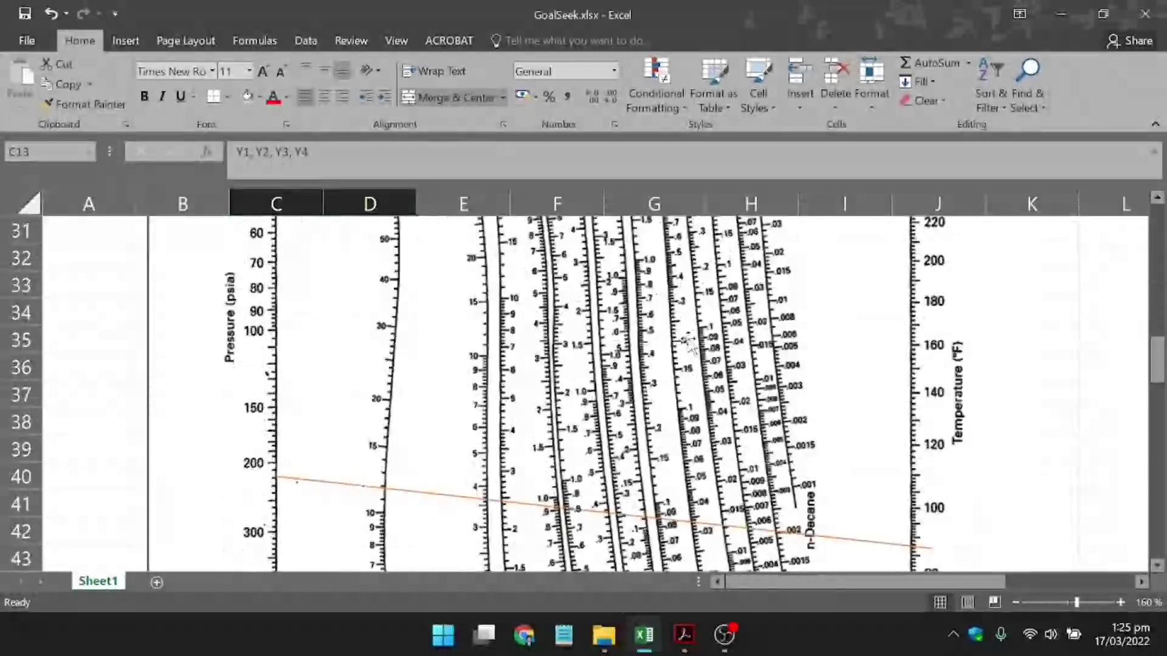
pyautogui.scroll(-2, 688, 341)
pyautogui.scroll(2, 688, 342)
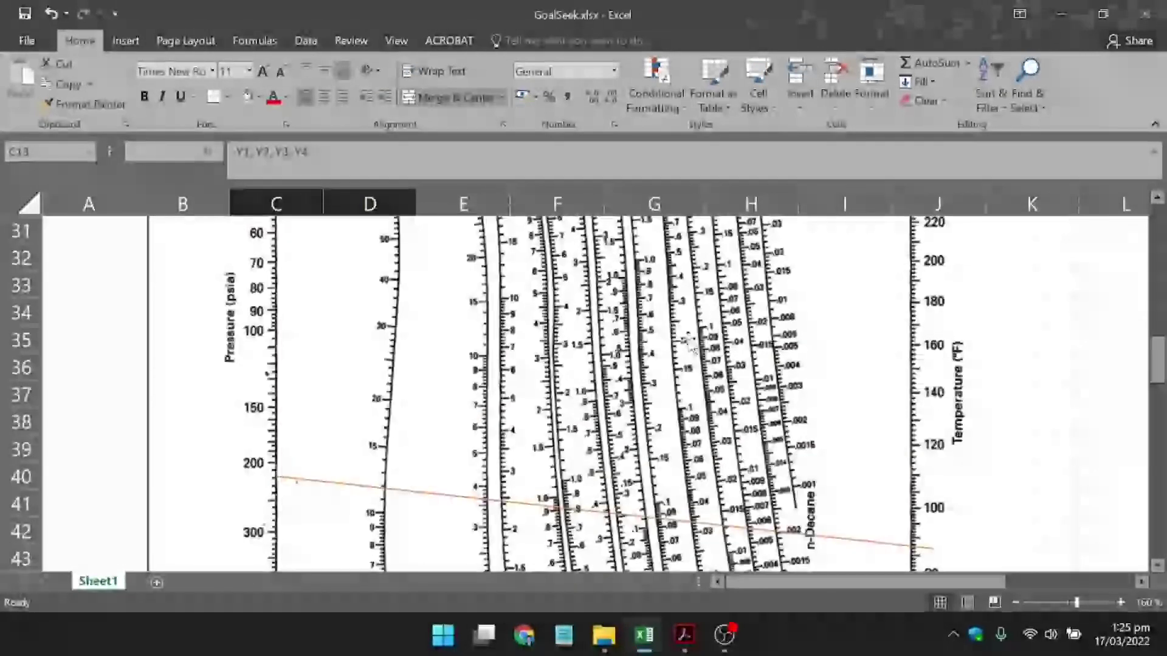
pyautogui.scroll(-5, 688, 342)
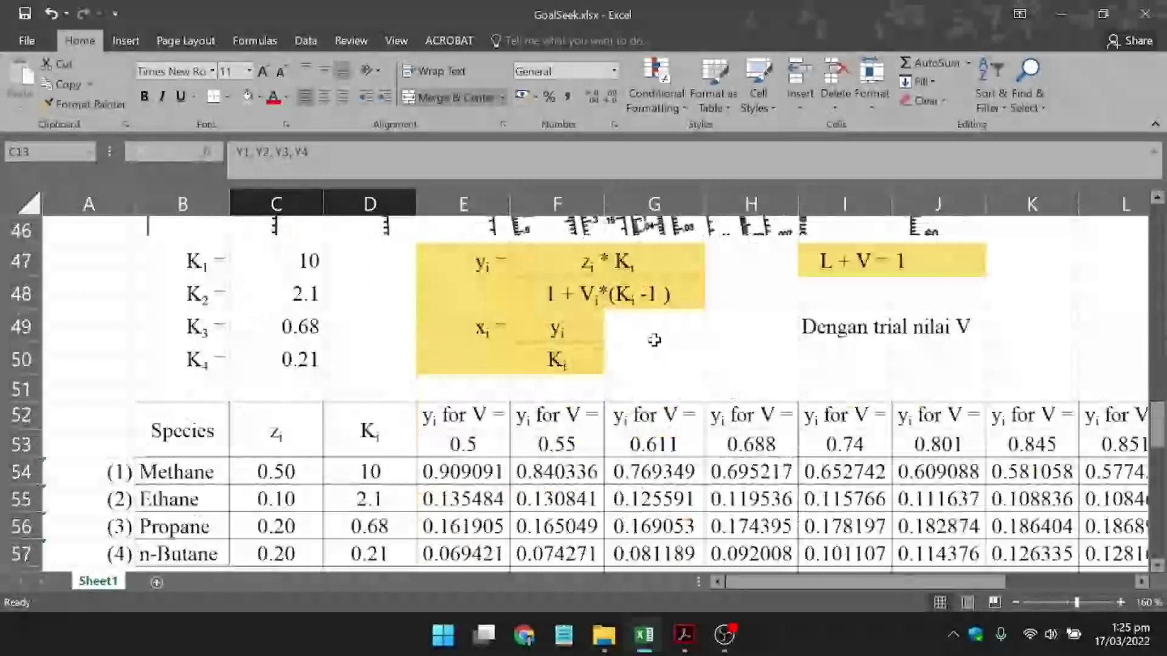
pyautogui.scroll(-1, 632, 338)
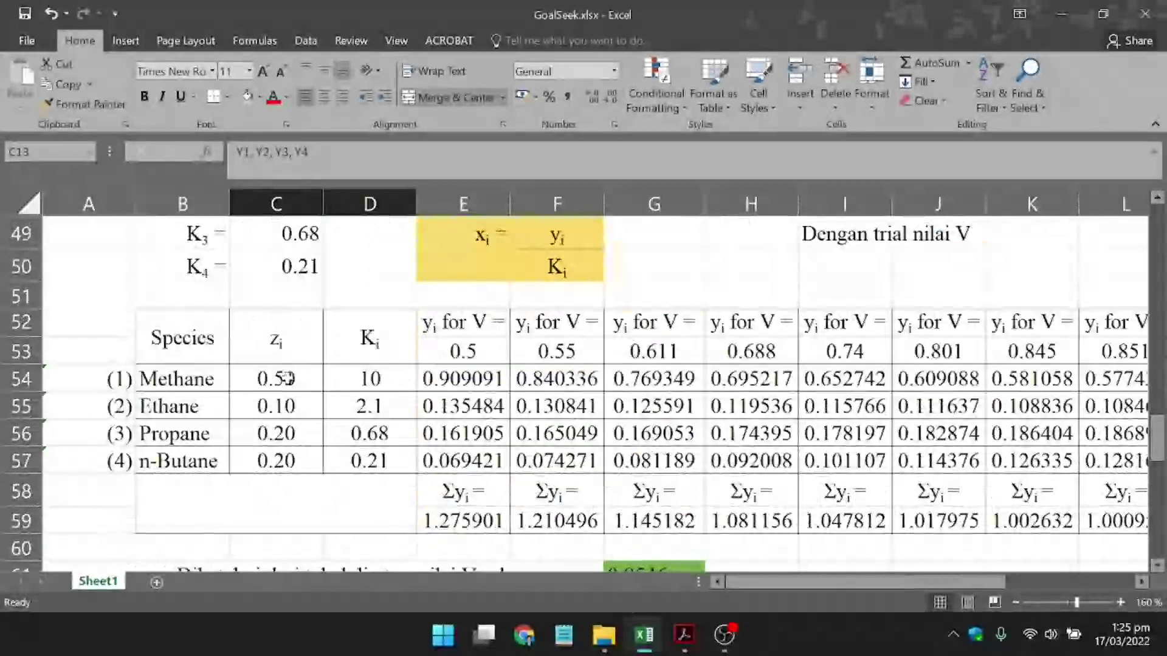
pyautogui.scroll(5, 424, 302)
pyautogui.scroll(-6, 443, 313)
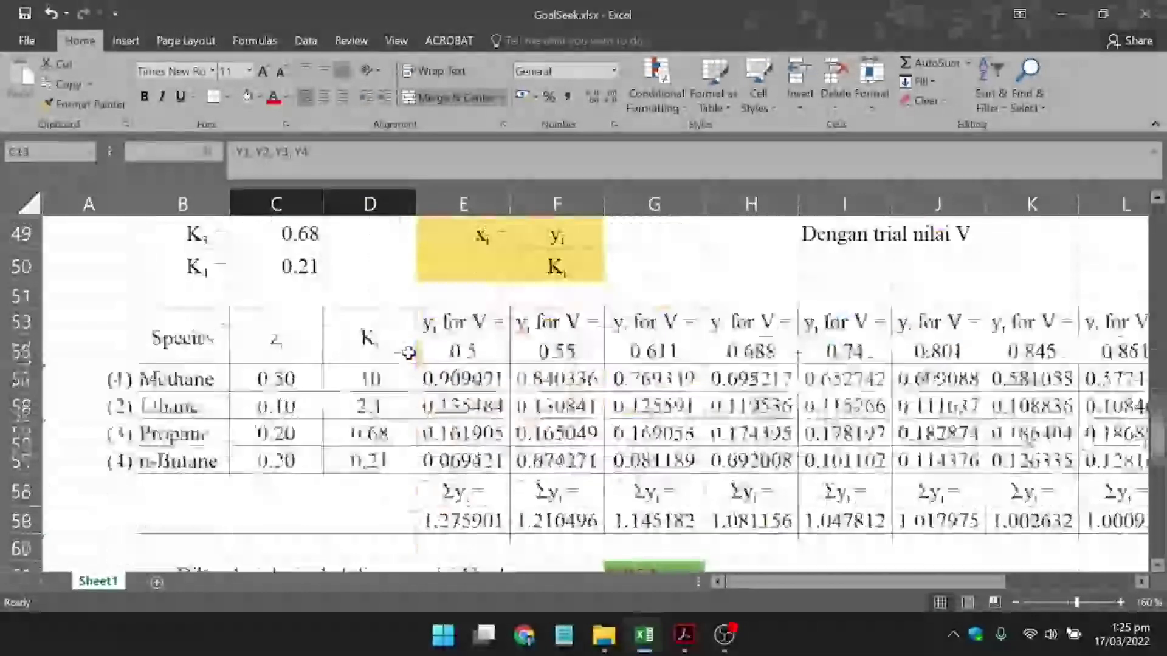
pyautogui.scroll(1, 312, 329)
# - Examine the Ki column of the species table and trace its values back to the line drawn across the K-value chart
pyautogui.moveTo(369, 378); pyautogui.dragTo(365, 464)
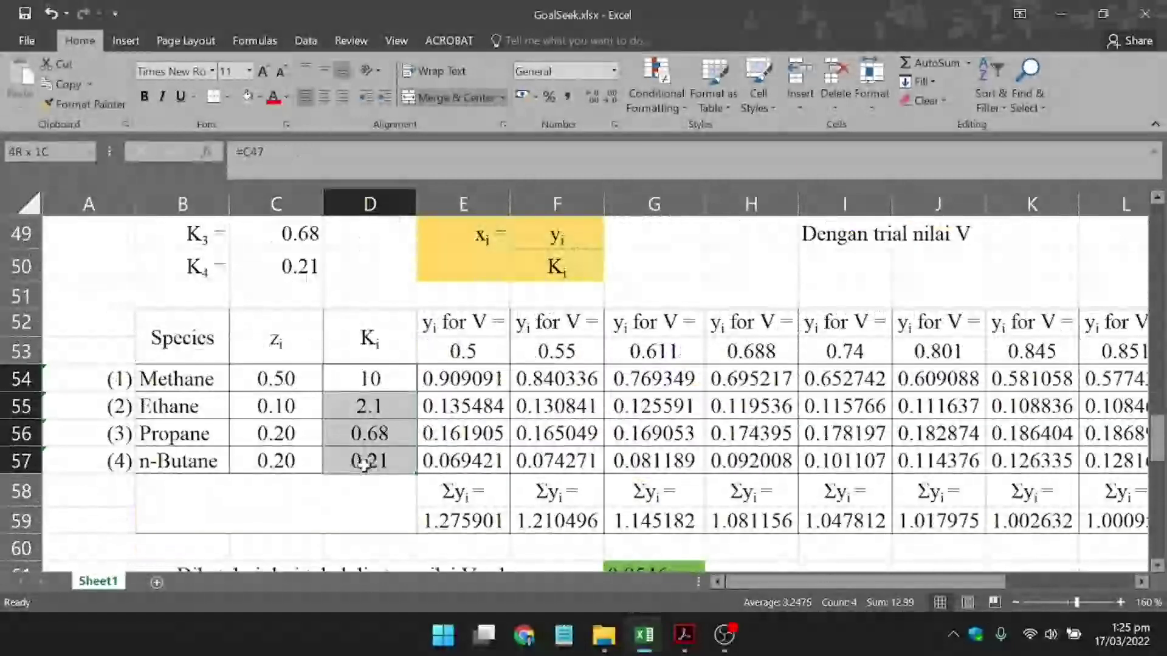
pyautogui.click(370, 379)
pyautogui.scroll(1, 765, 304)
pyautogui.scroll(6, 765, 304)
pyautogui.scroll(-2, 860, 281)
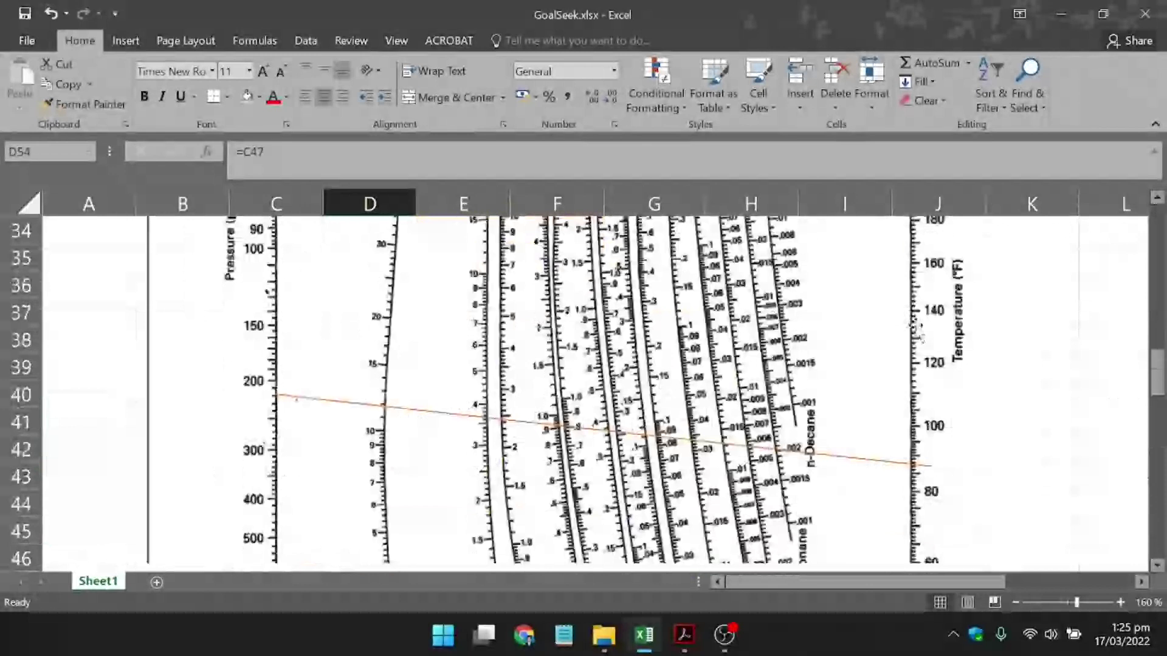
pyautogui.scroll(1, 311, 301)
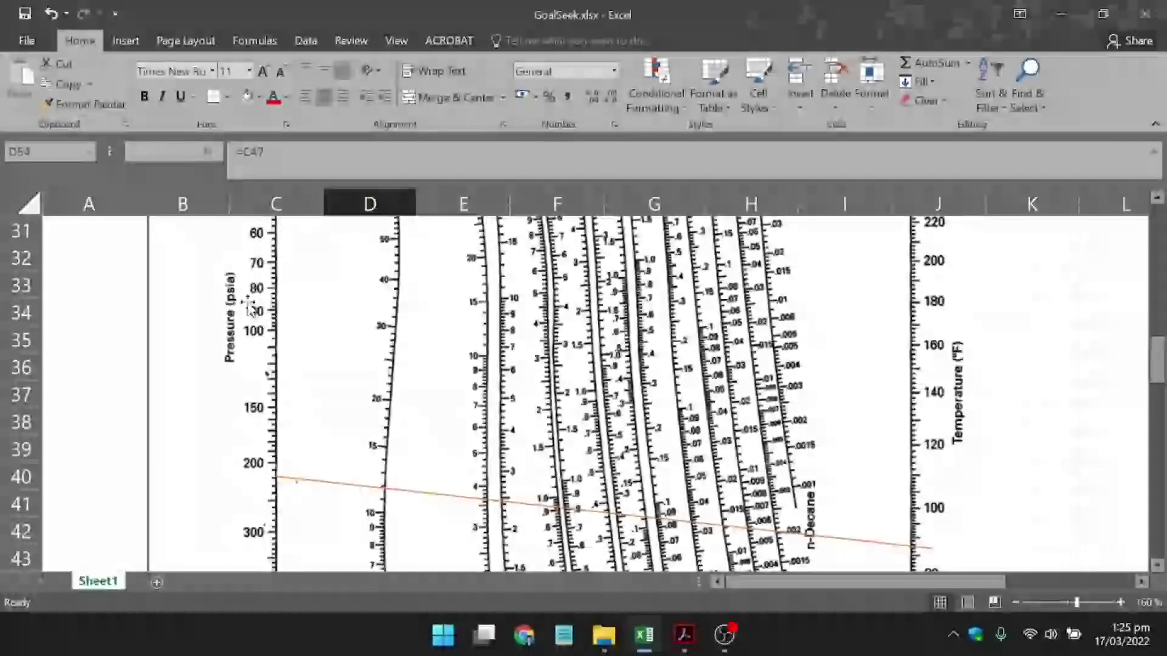
pyautogui.scroll(-3, 356, 333)
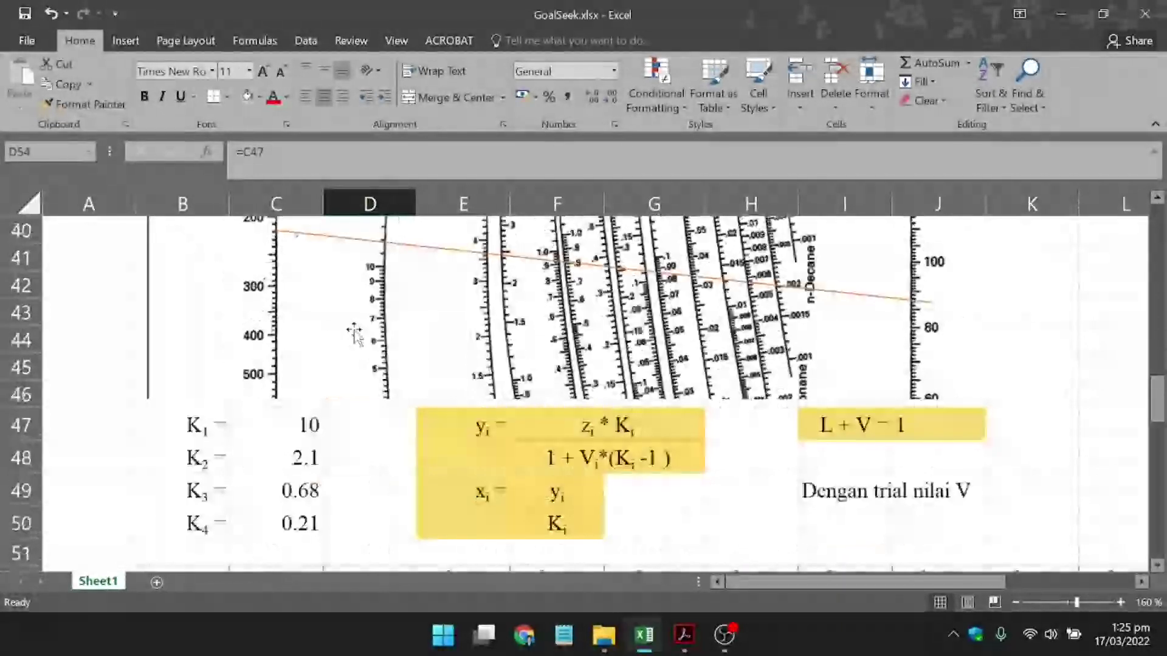
pyautogui.scroll(2, 365, 341)
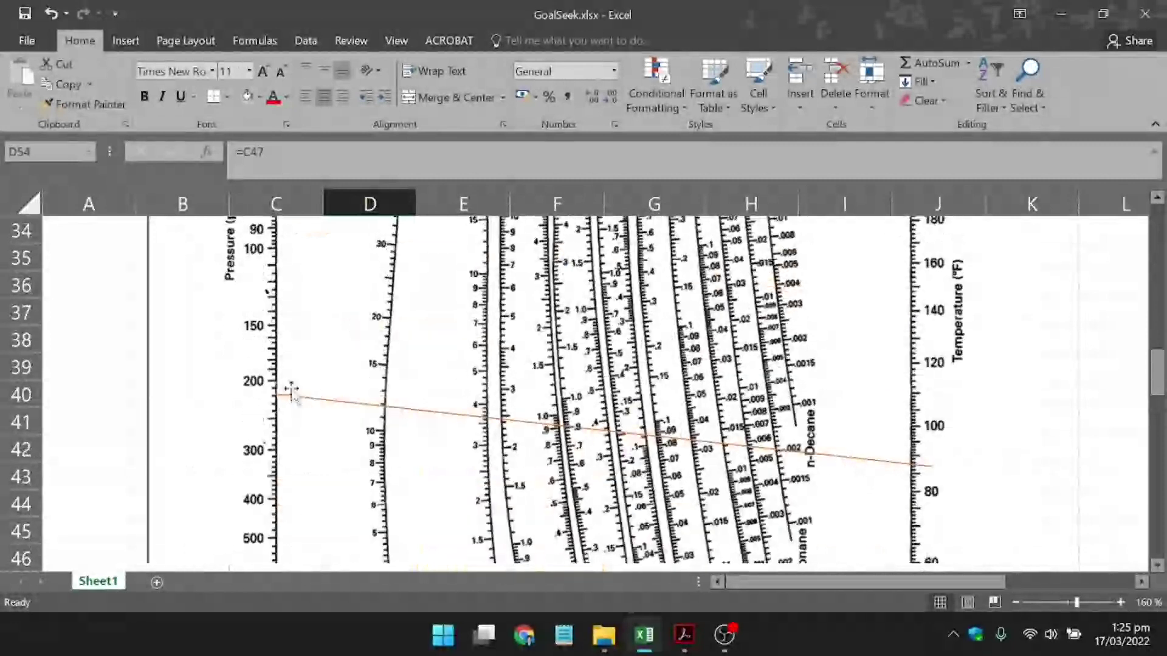
# - Compare the given pressure in psia and temperature in °F with the chart's axes, and examine the component scales crossed by the line
pyautogui.scroll(3, 448, 332)
pyautogui.scroll(7, 658, 344)
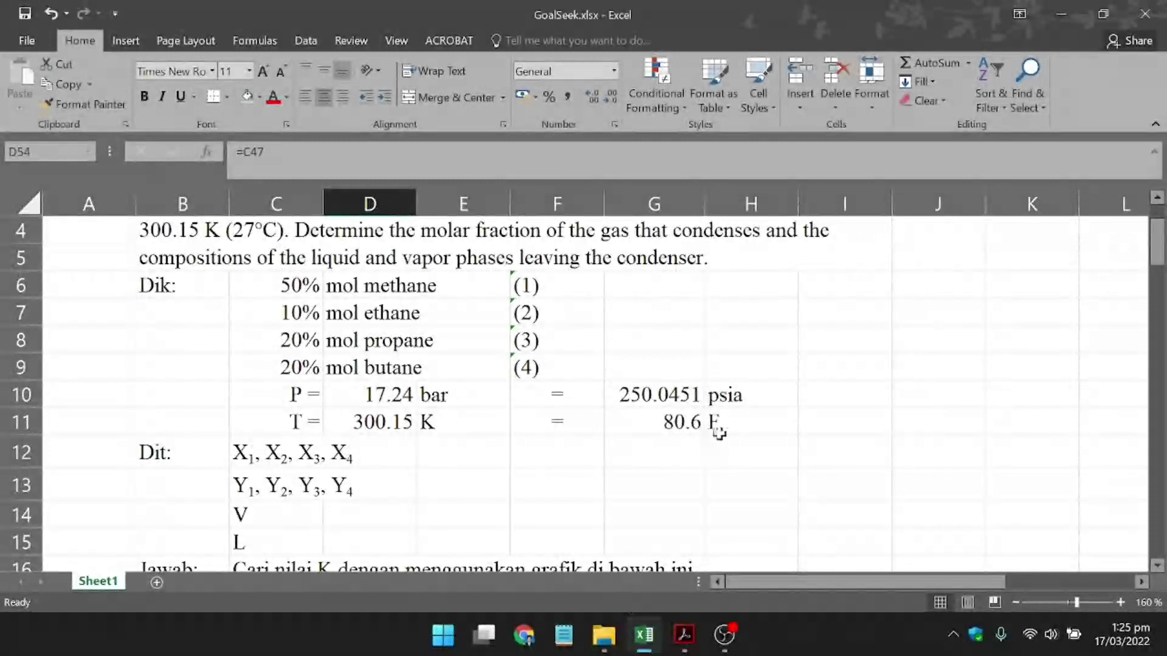
pyautogui.scroll(-12, 719, 432)
pyautogui.scroll(2, 926, 372)
pyautogui.scroll(-2, 926, 372)
pyautogui.scroll(8, 926, 372)
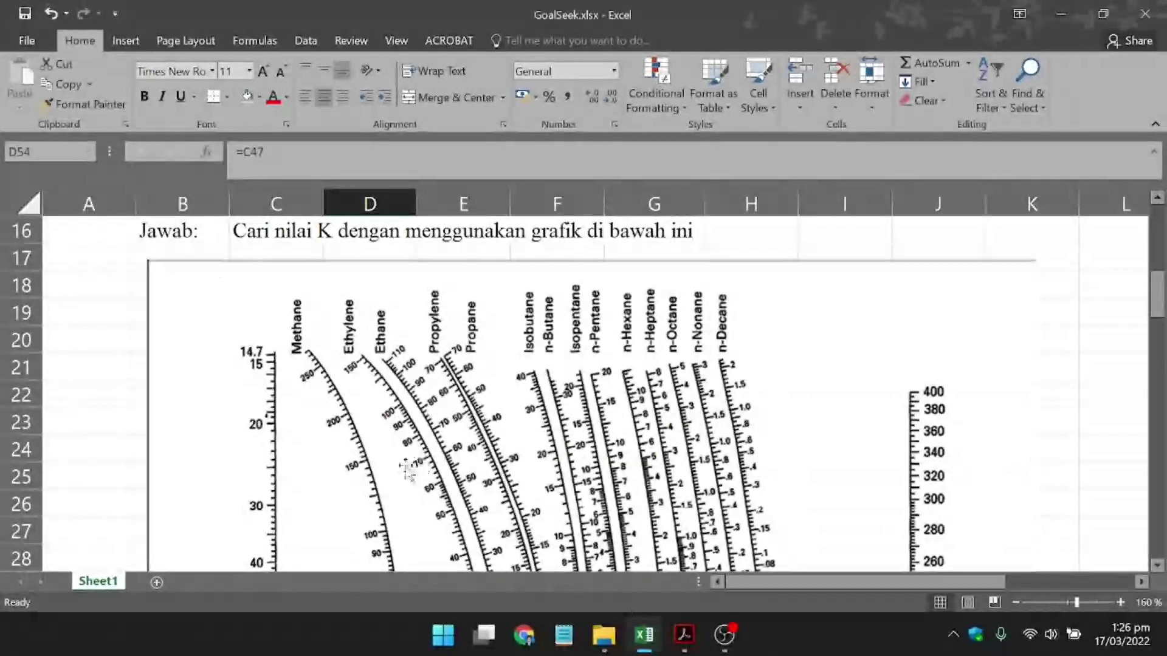
pyautogui.scroll(3, 409, 472)
pyautogui.scroll(1, 408, 477)
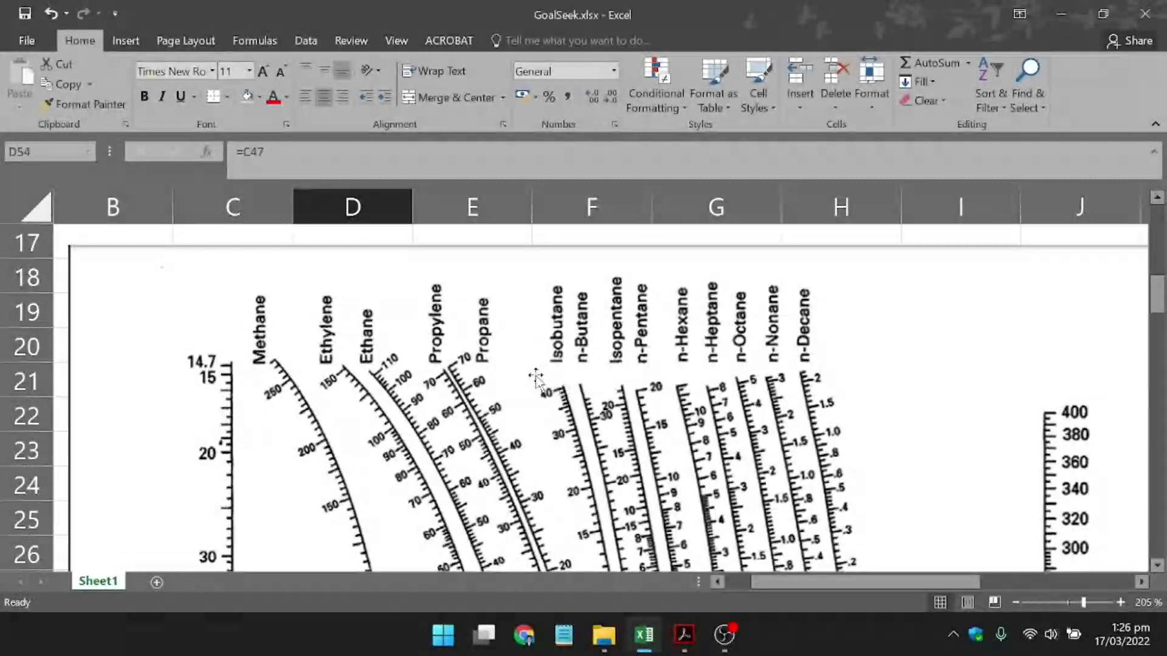
pyautogui.keyDown('ctrl'); pyautogui.scroll(-5, 469, 352); pyautogui.keyUp('ctrl')
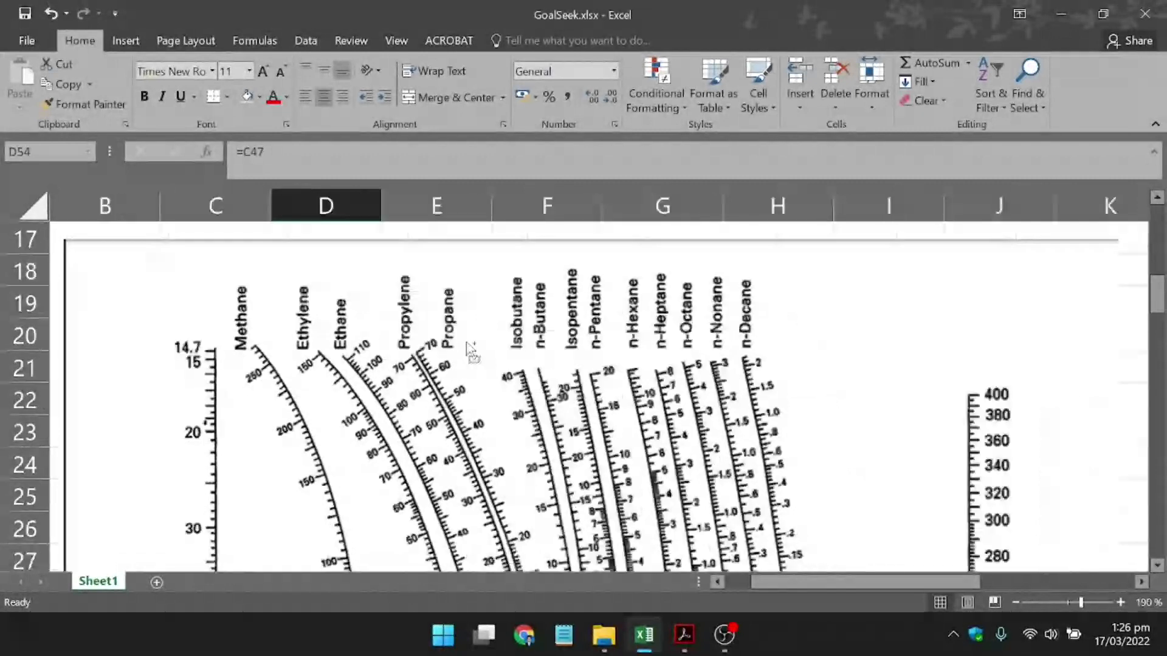
pyautogui.scroll(-6, 470, 351)
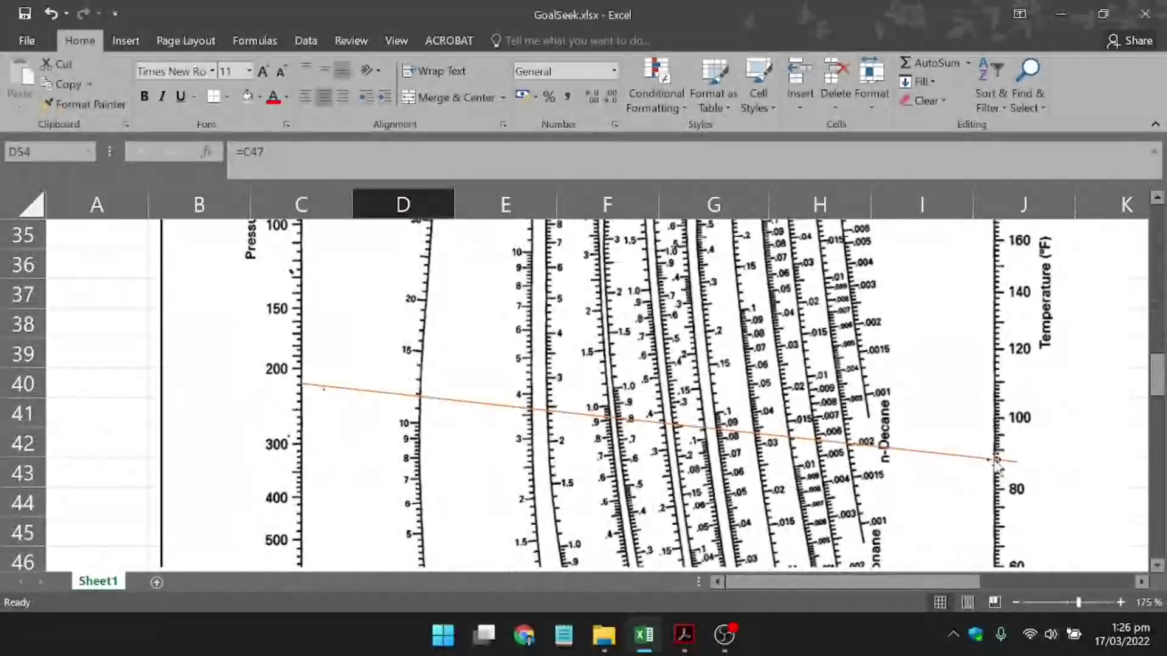
# - Move the straight line on the K-value chart down so it meets the given conditions, about 250 psia and 80 °F
pyautogui.scroll(10, 984, 443)
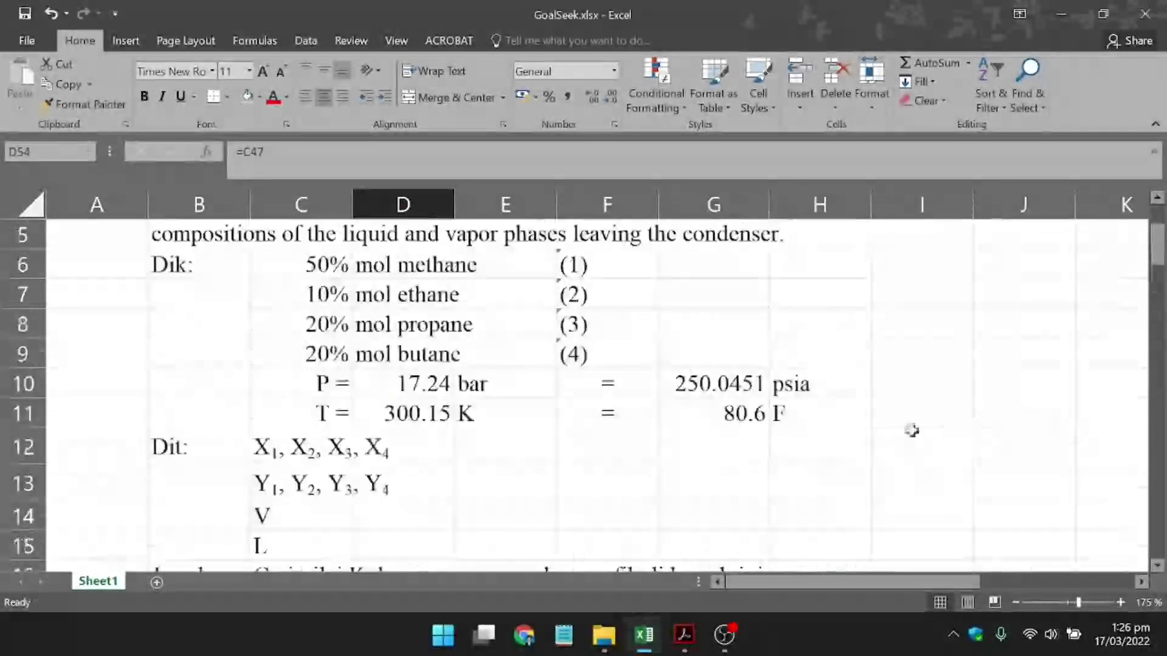
pyautogui.scroll(-10, 899, 414)
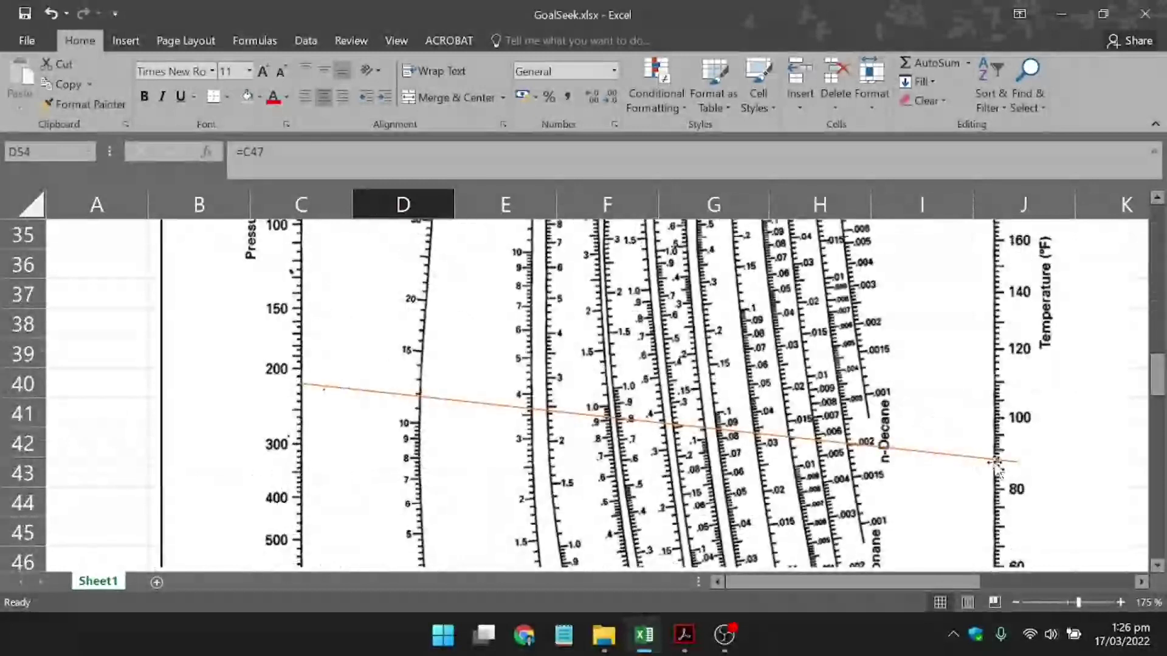
pyautogui.scroll(-1, 994, 465)
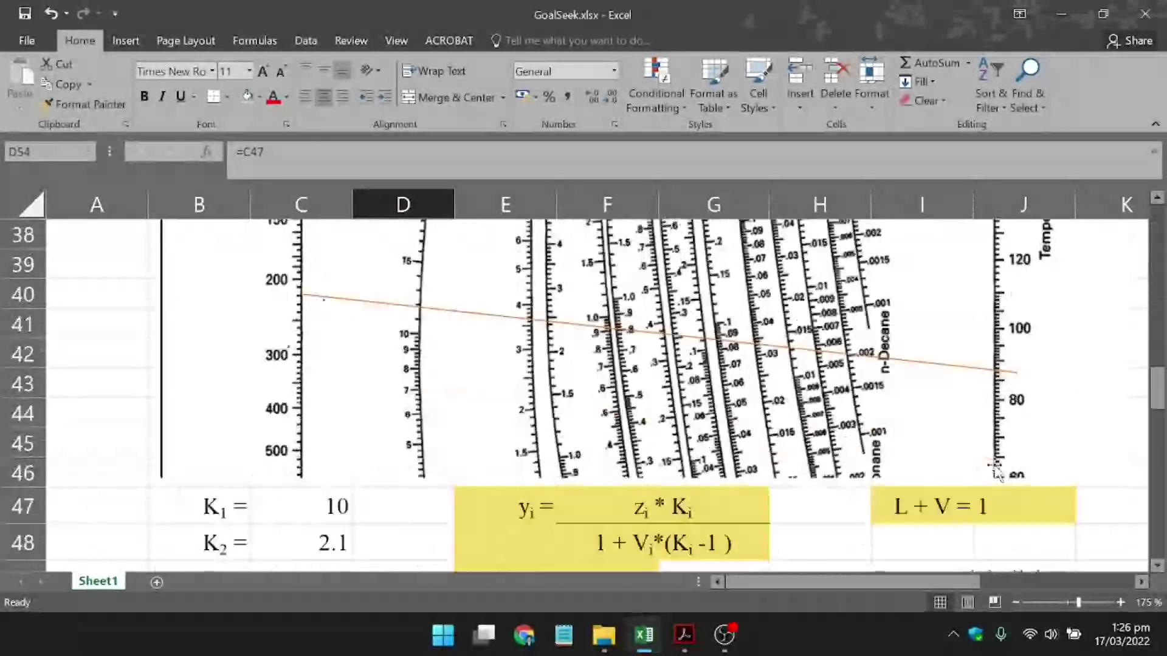
pyautogui.click(983, 370)
pyautogui.press('Down')
pyautogui.press('Down')
pyautogui.press('Down')
pyautogui.press('Down')
pyautogui.press('Down')
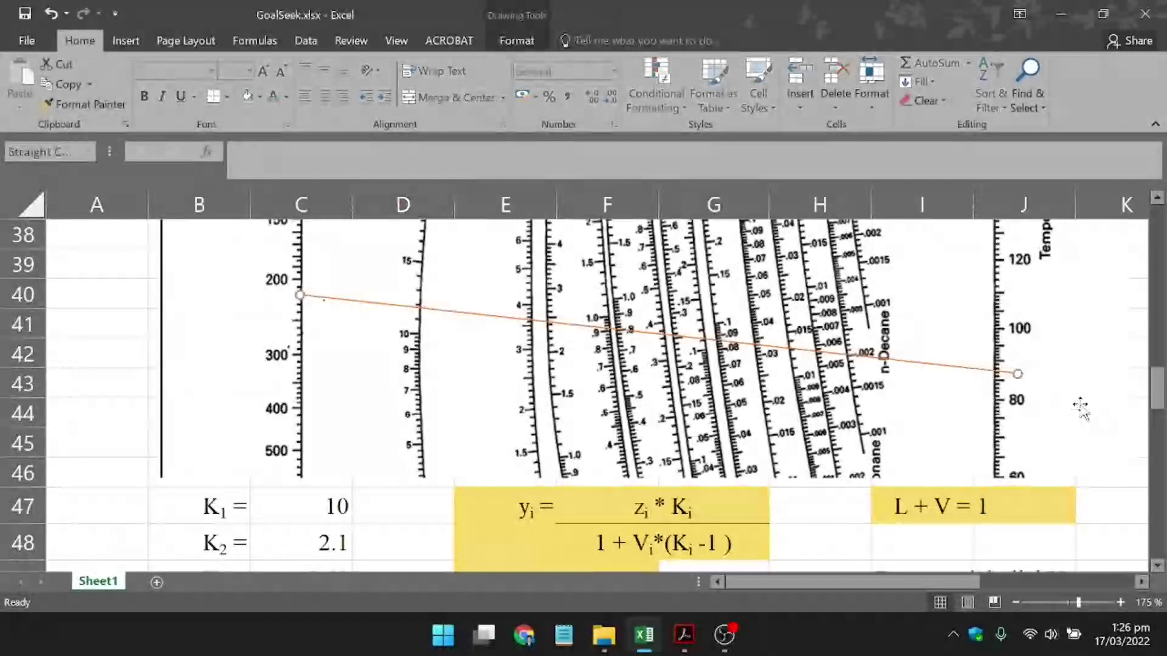
pyautogui.press('Down')
pyautogui.press('Down')
pyautogui.press('Down')
pyautogui.press('Down')
pyautogui.press('Down')
pyautogui.press('Down')
pyautogui.press('Down')
pyautogui.press('Down')
pyautogui.press('Down')
pyautogui.press('Down')
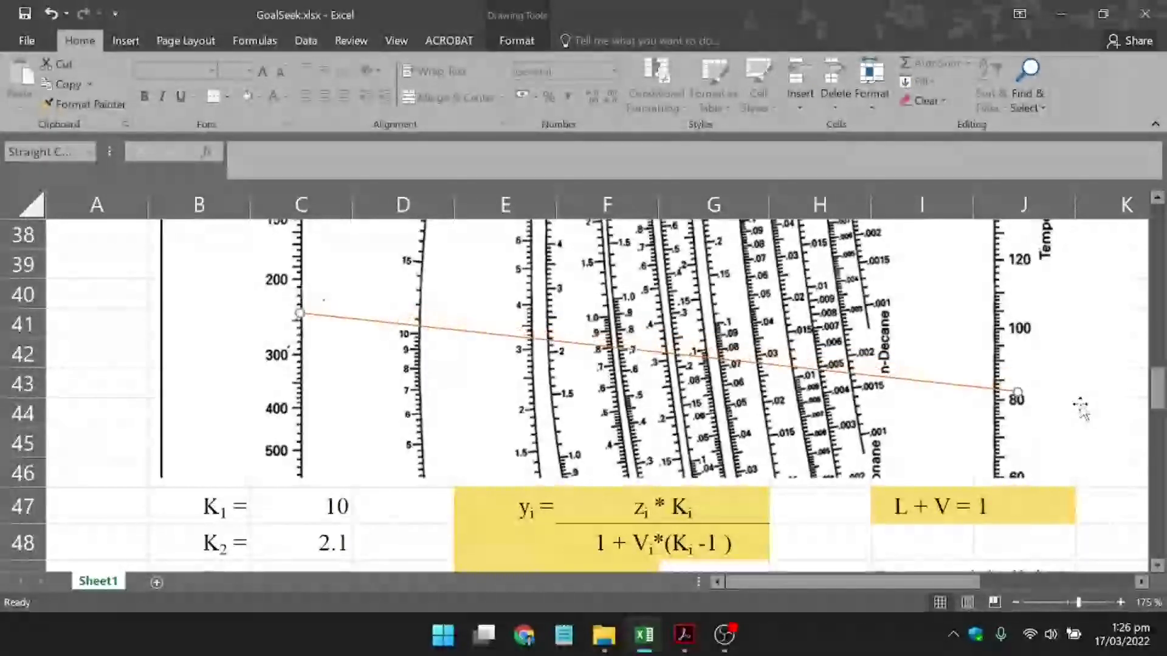
pyautogui.press('Down')
pyautogui.press('Down')
pyautogui.press('Down')
pyautogui.press('Down')
pyautogui.press('Down')
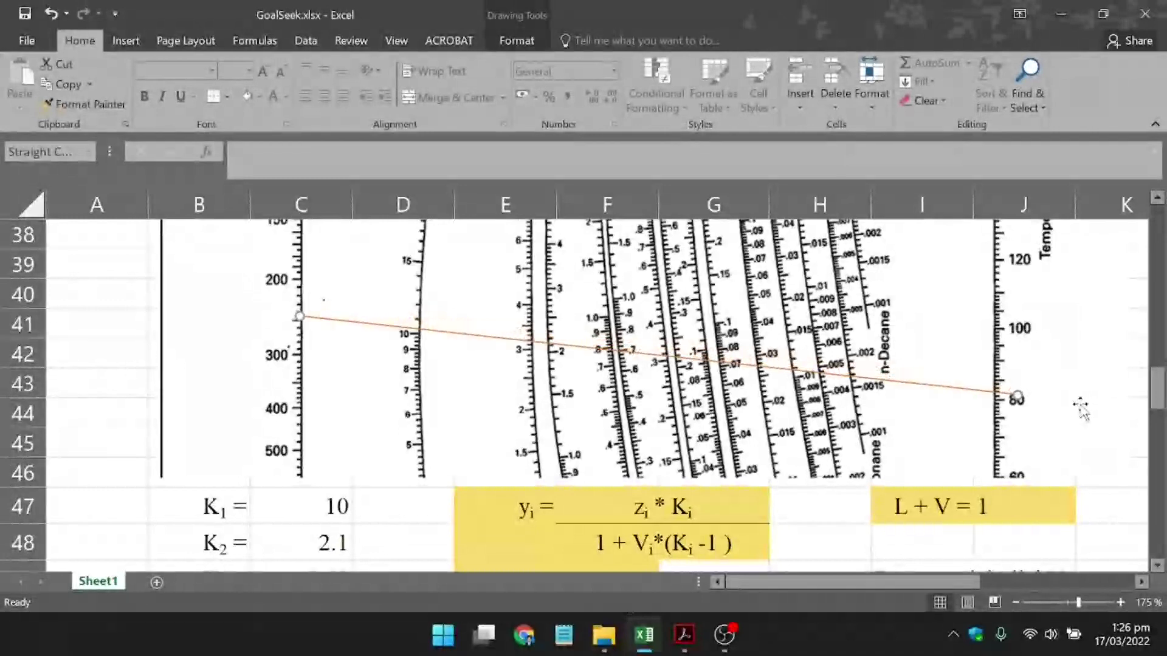
pyautogui.press('Down')
pyautogui.press('Down')
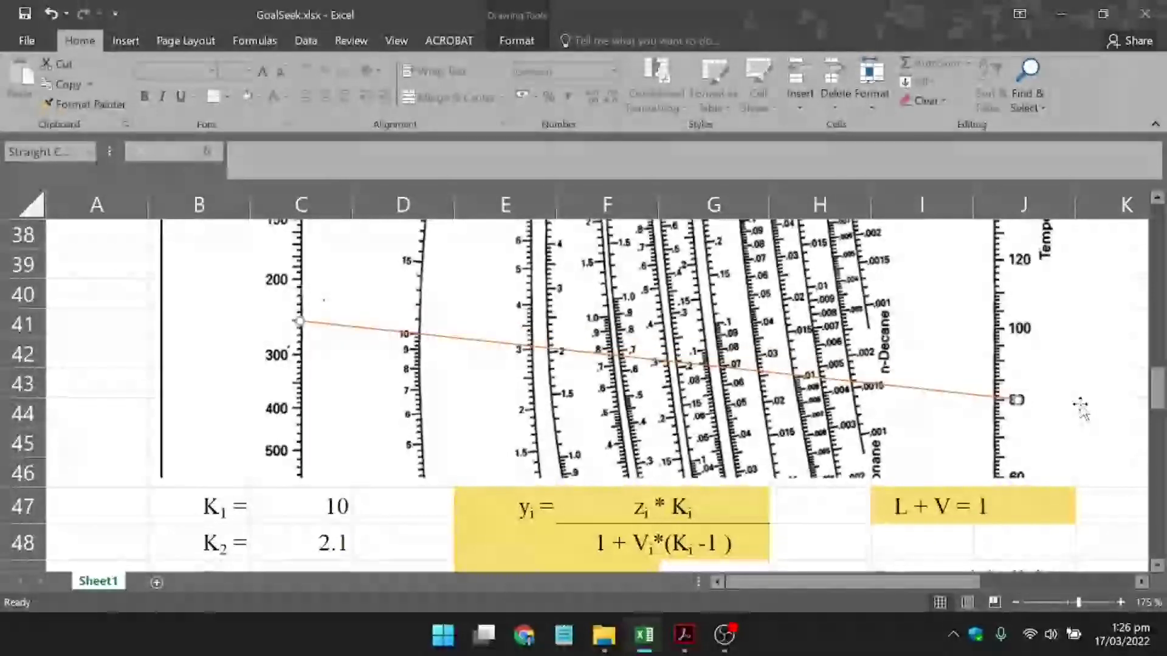
pyautogui.click(983, 403)
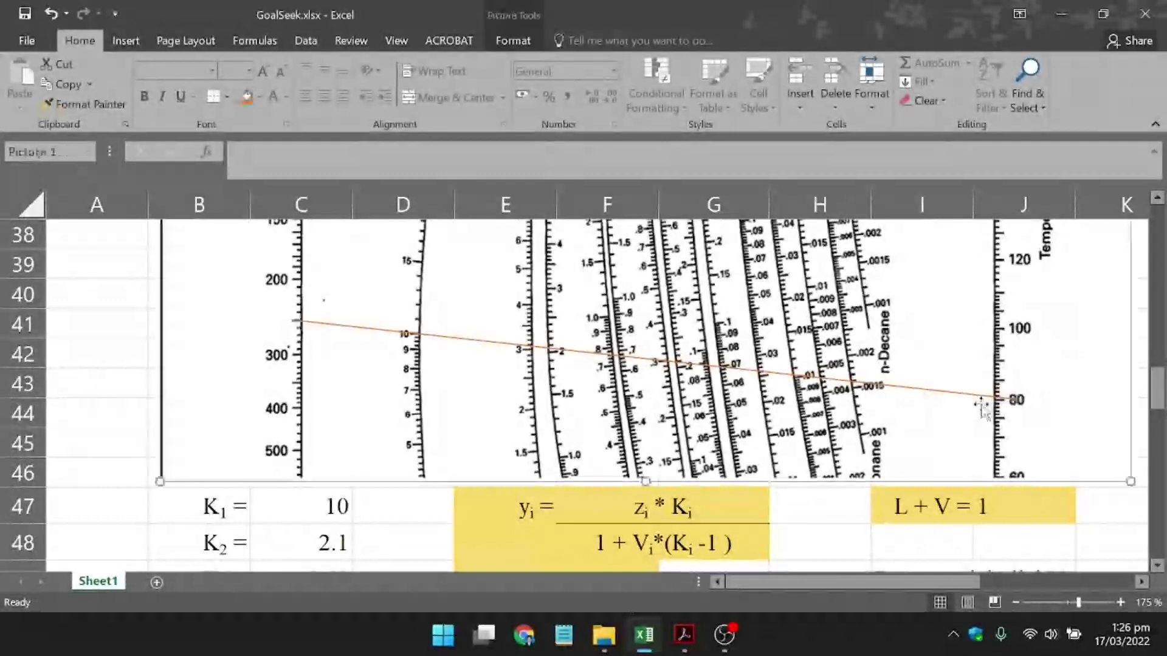
# - Compare the shifted line's crossing on the methane scale with methane's Ki value in the species table
pyautogui.click(422, 335)
pyautogui.scroll(-5, 421, 365)
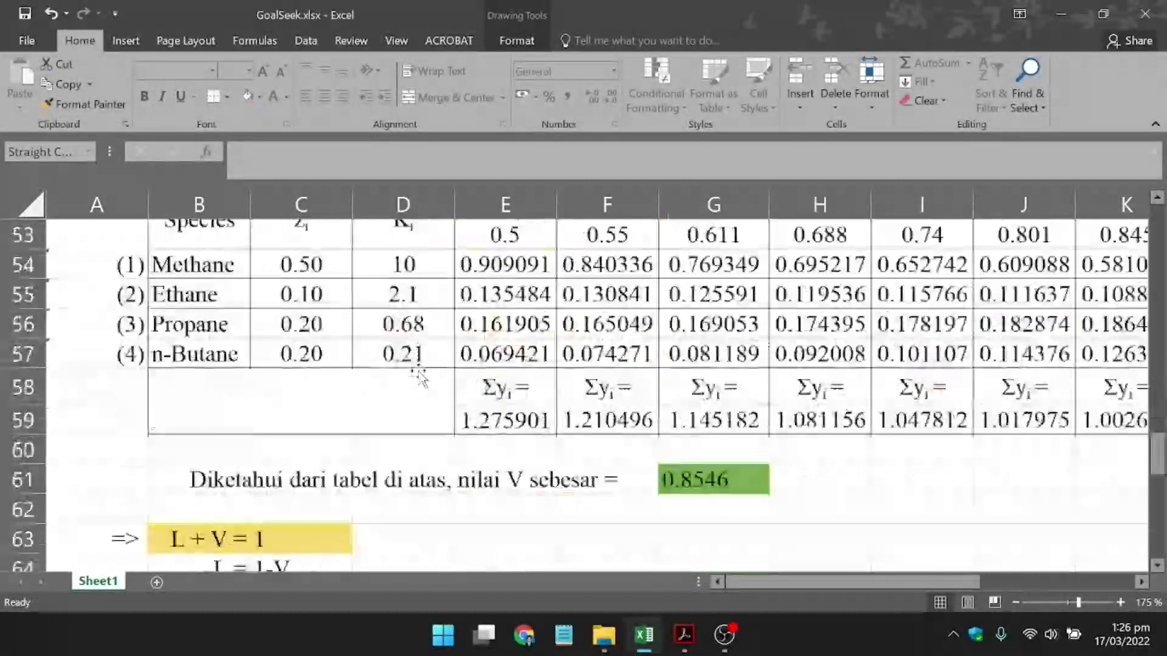
pyautogui.scroll(1, 413, 371)
pyautogui.click(408, 365)
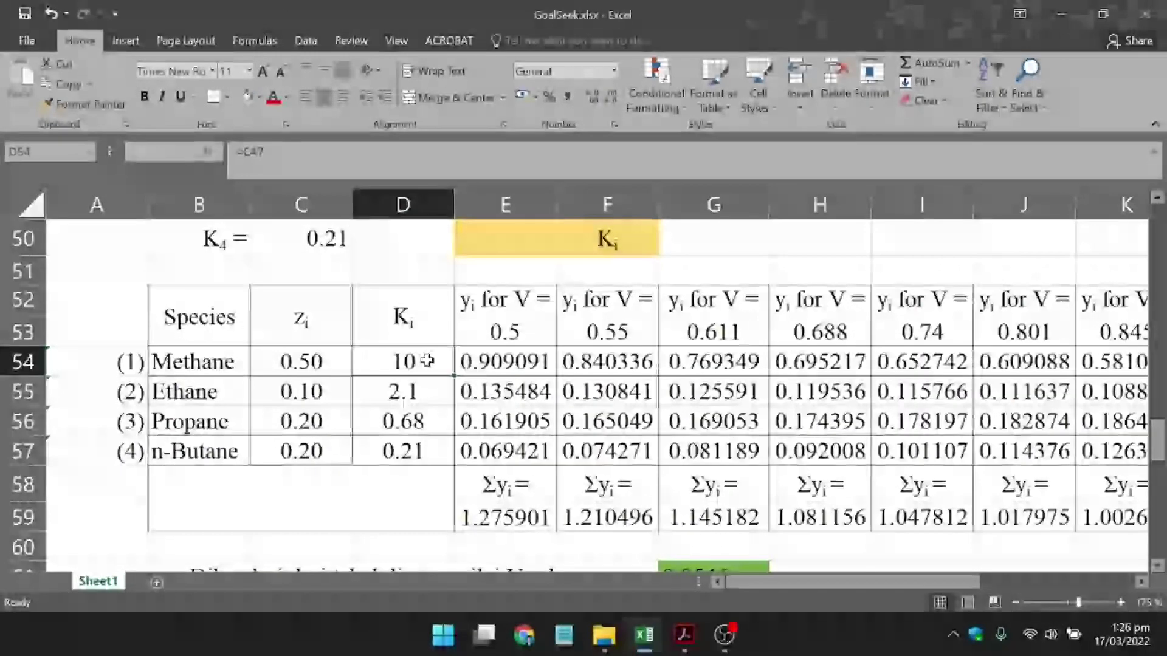
pyautogui.scroll(1, 428, 361)
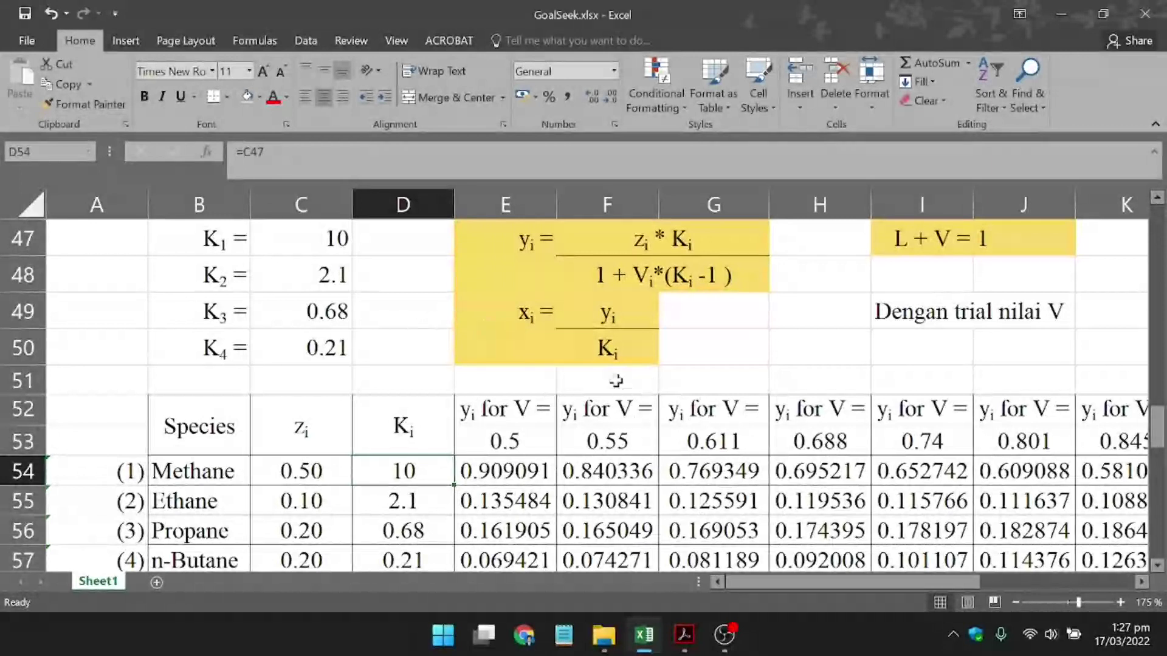
# - Switch to the thermodynamics textbook in Adobe Acrobat and look through the Flash Calculations section
pyautogui.click(684, 635)
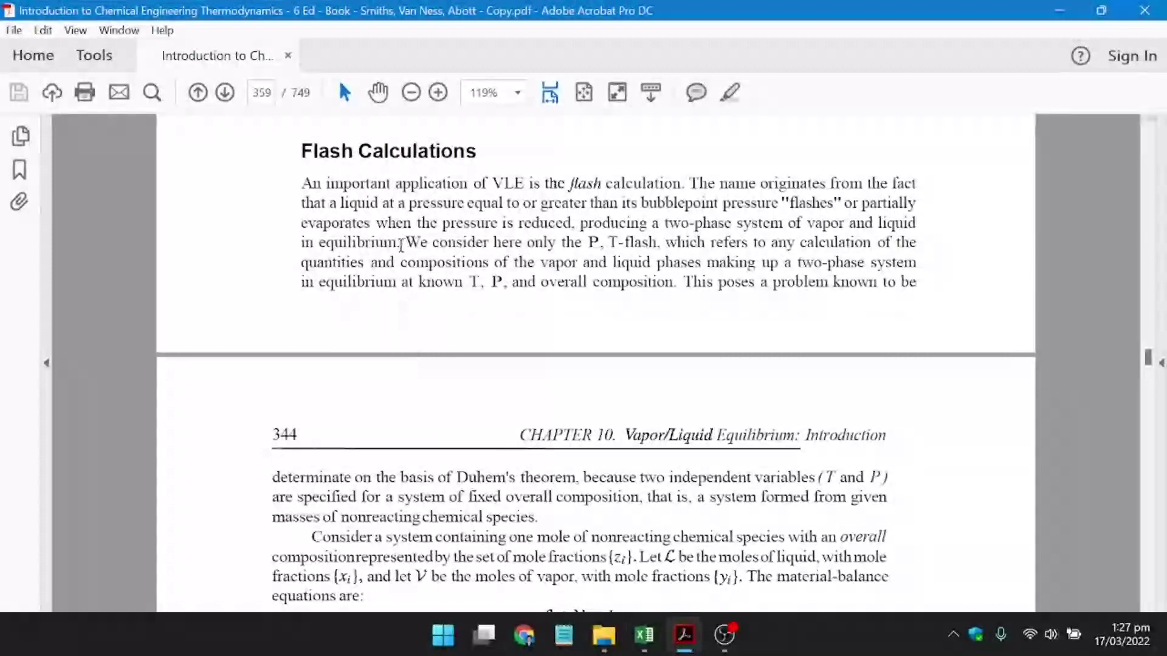
pyautogui.scroll(-5, 403, 256)
pyautogui.scroll(4, 402, 254)
pyautogui.scroll(-12, 404, 255)
pyautogui.scroll(-6, 491, 248)
pyautogui.scroll(20, 493, 249)
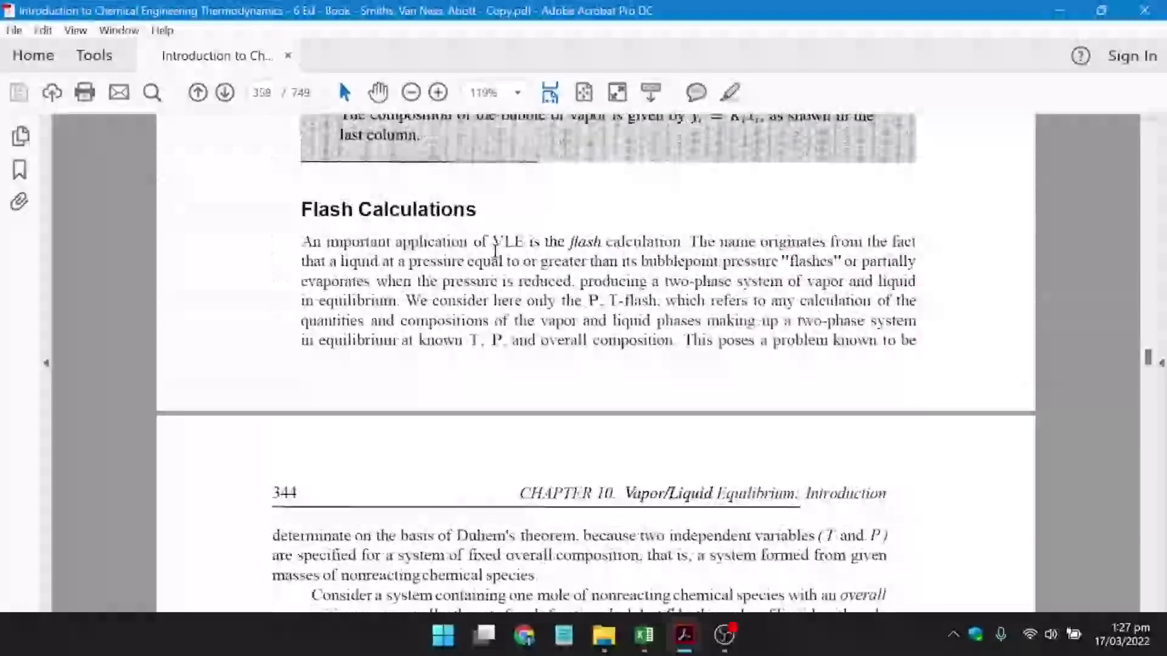
pyautogui.scroll(-1, 495, 251)
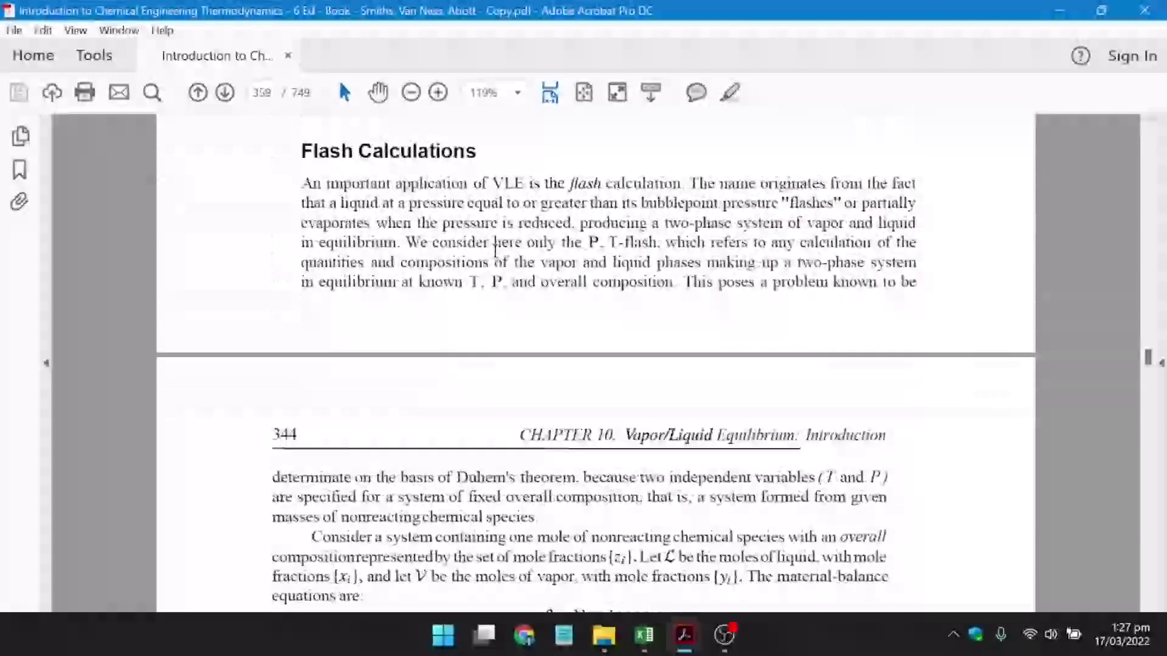
# - Return to the GoalSeek workbook in Excel and inspect the Ki column's header and its cells from methane to n-butane
pyautogui.click(645, 635)
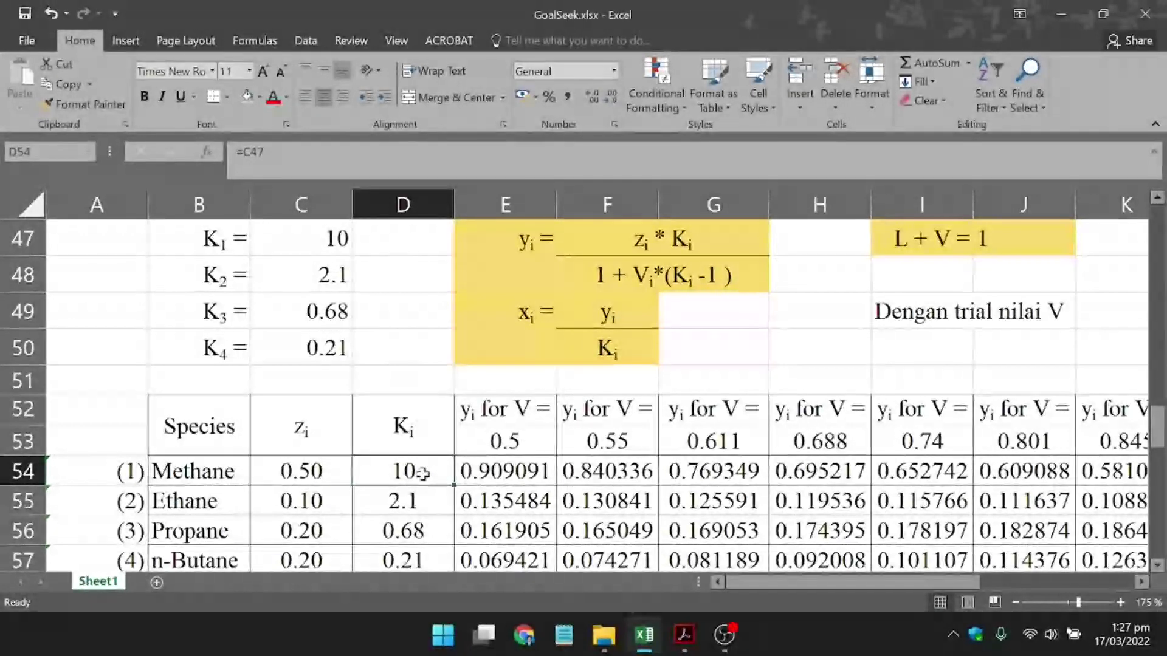
pyautogui.click(418, 433)
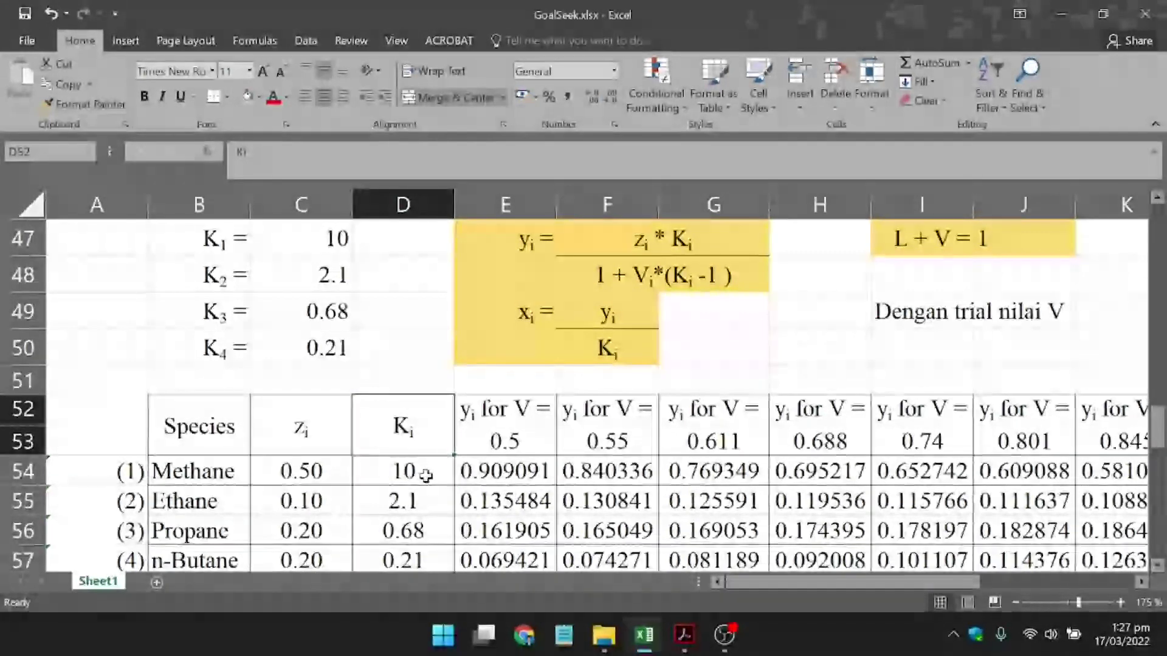
pyautogui.click(425, 476)
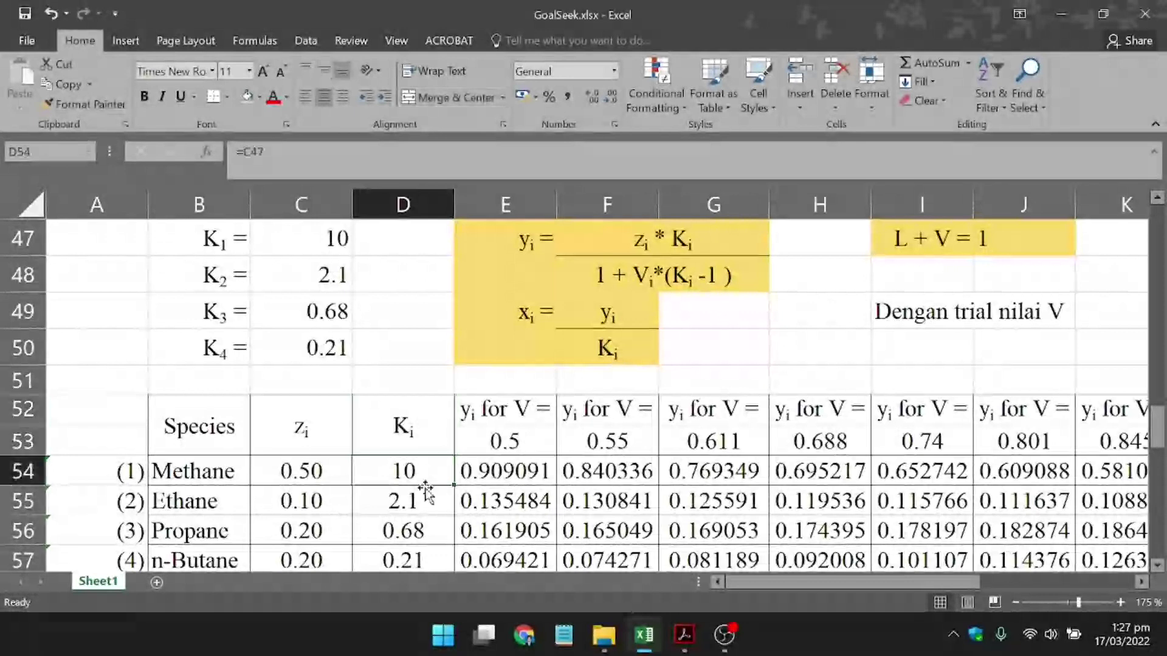
pyautogui.click(417, 503)
pyautogui.click(412, 532)
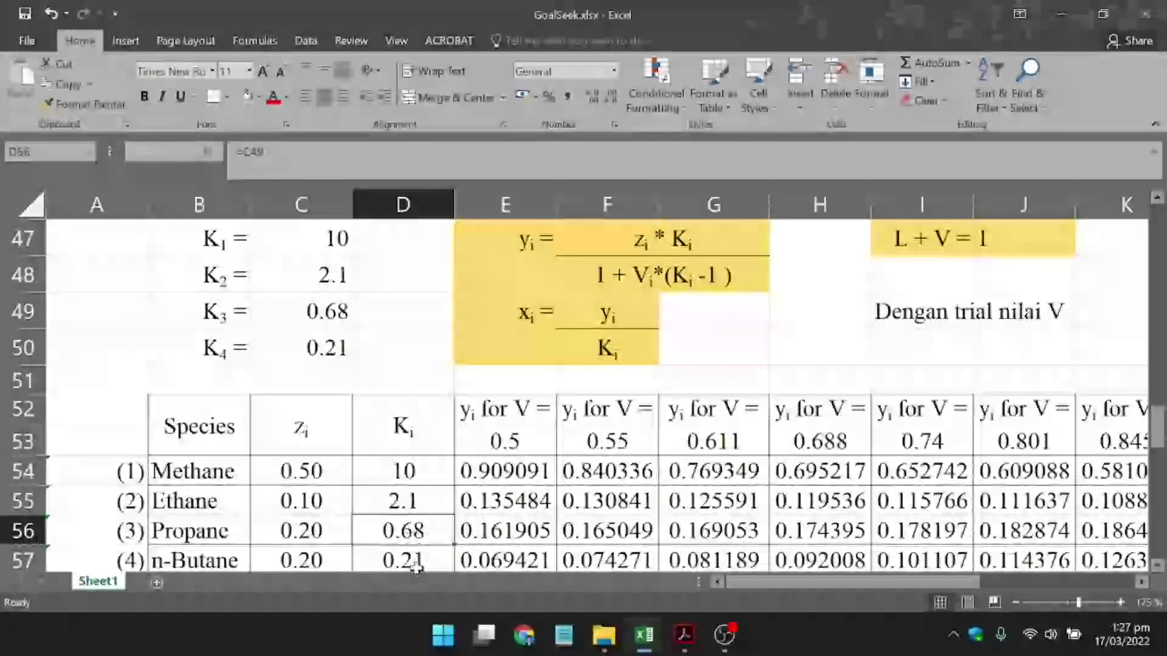
pyautogui.click(414, 561)
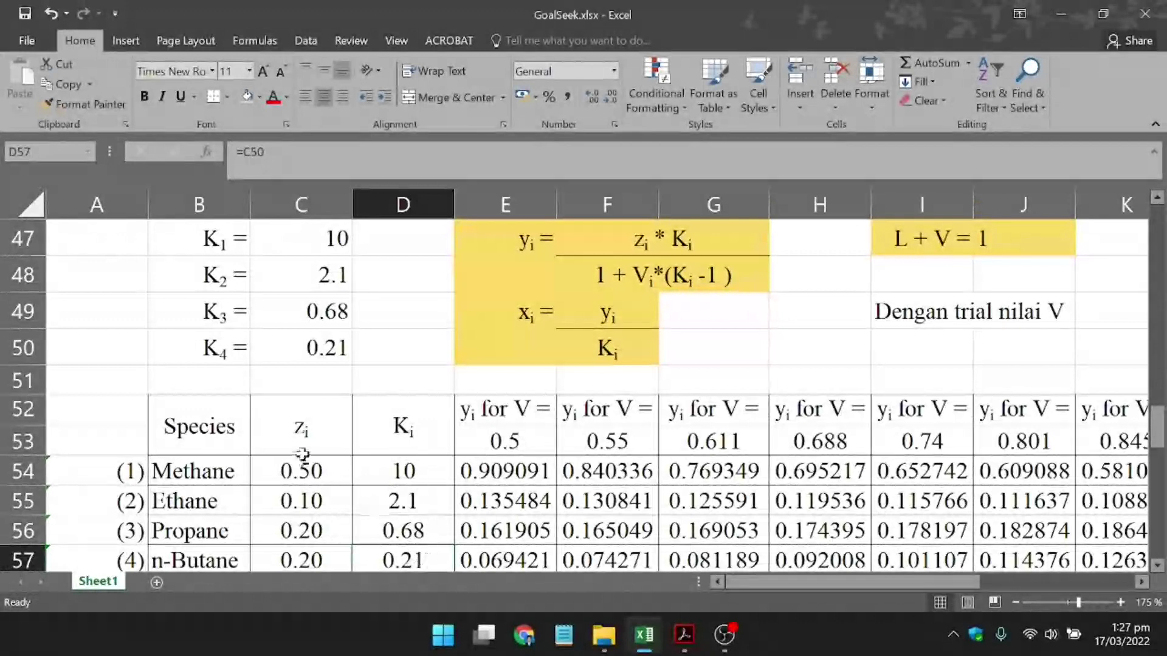
# - Examine the zi column of the species table and its entries for the four components
pyautogui.click(309, 425)
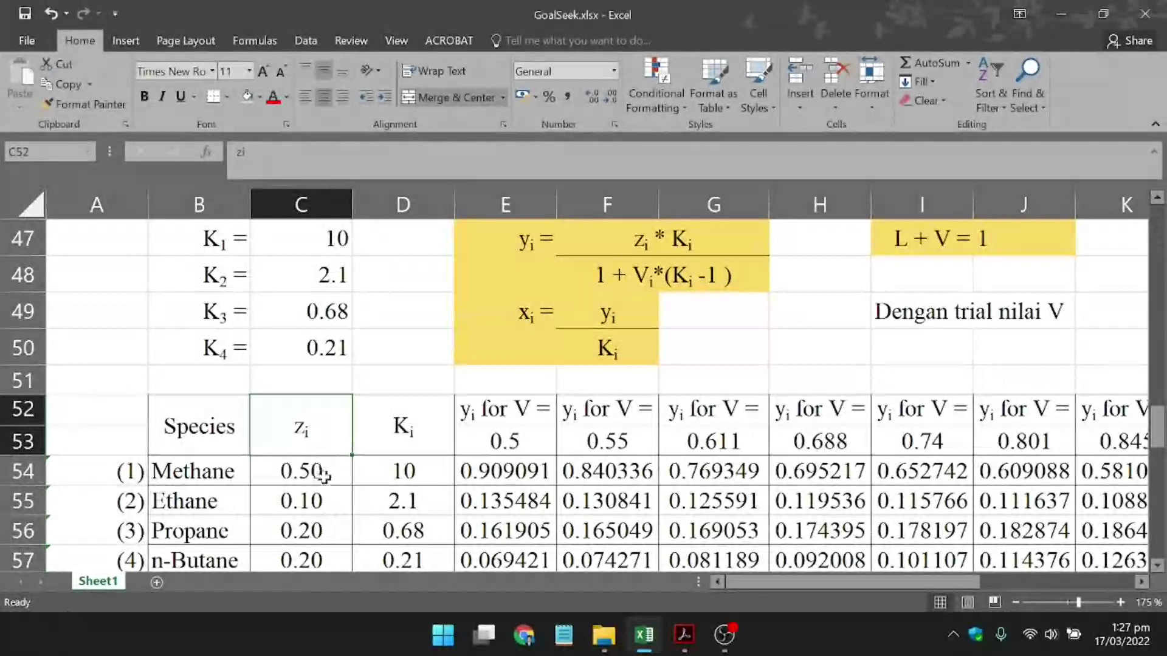
pyautogui.scroll(-1, 301, 448)
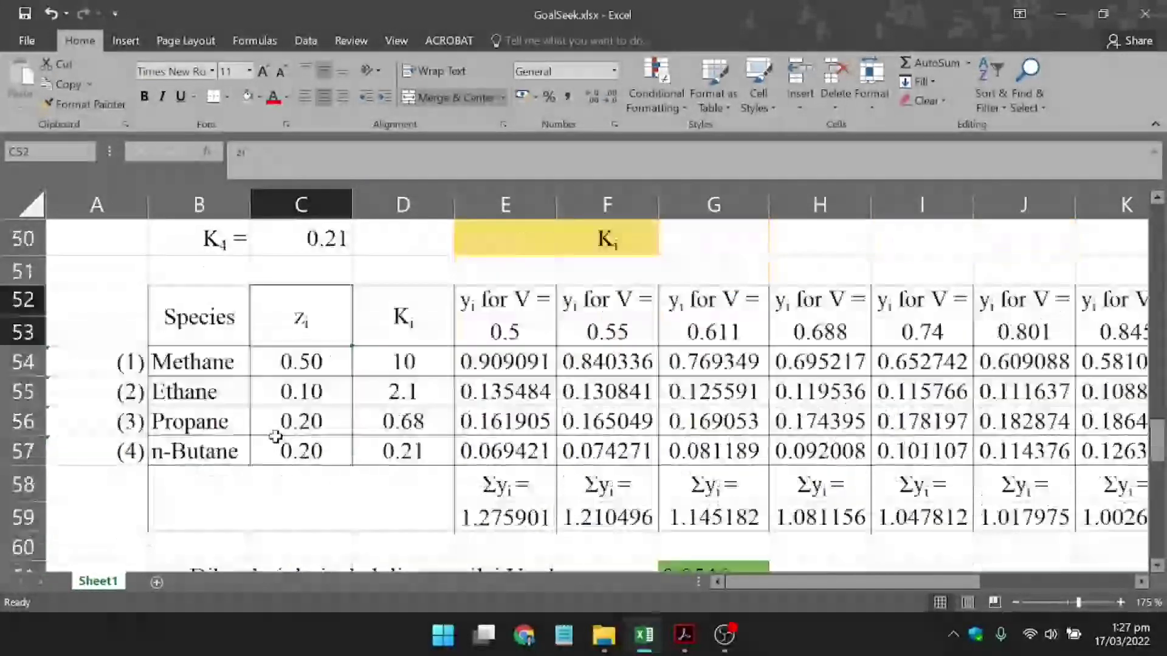
pyautogui.scroll(1, 295, 420)
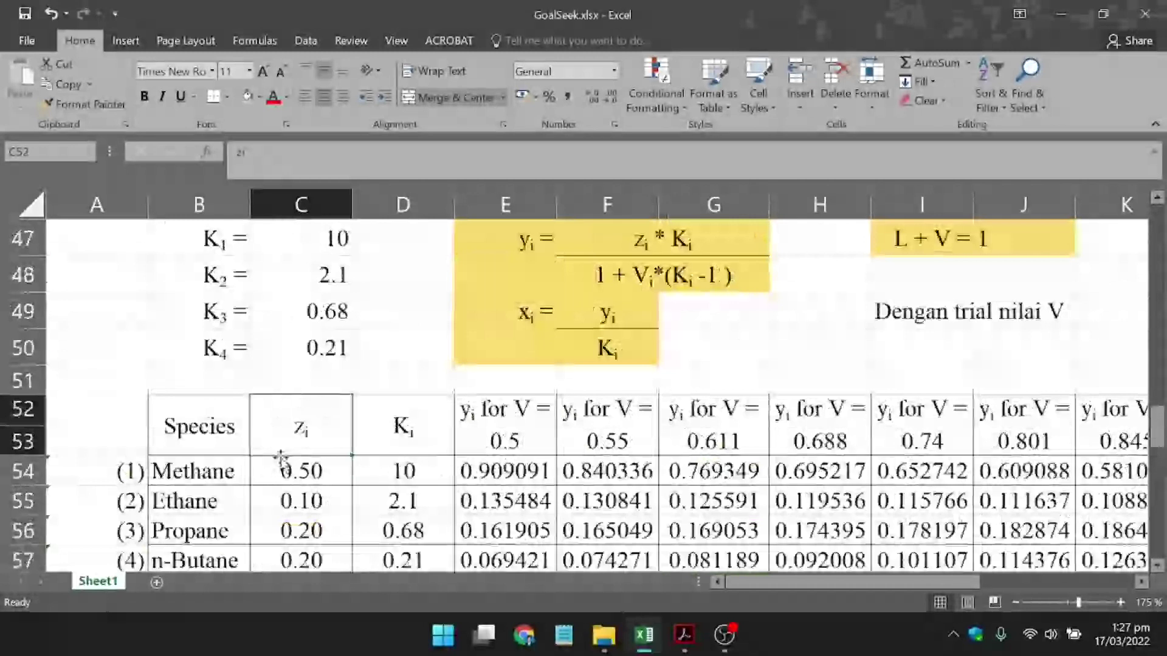
pyautogui.scroll(-1, 295, 468)
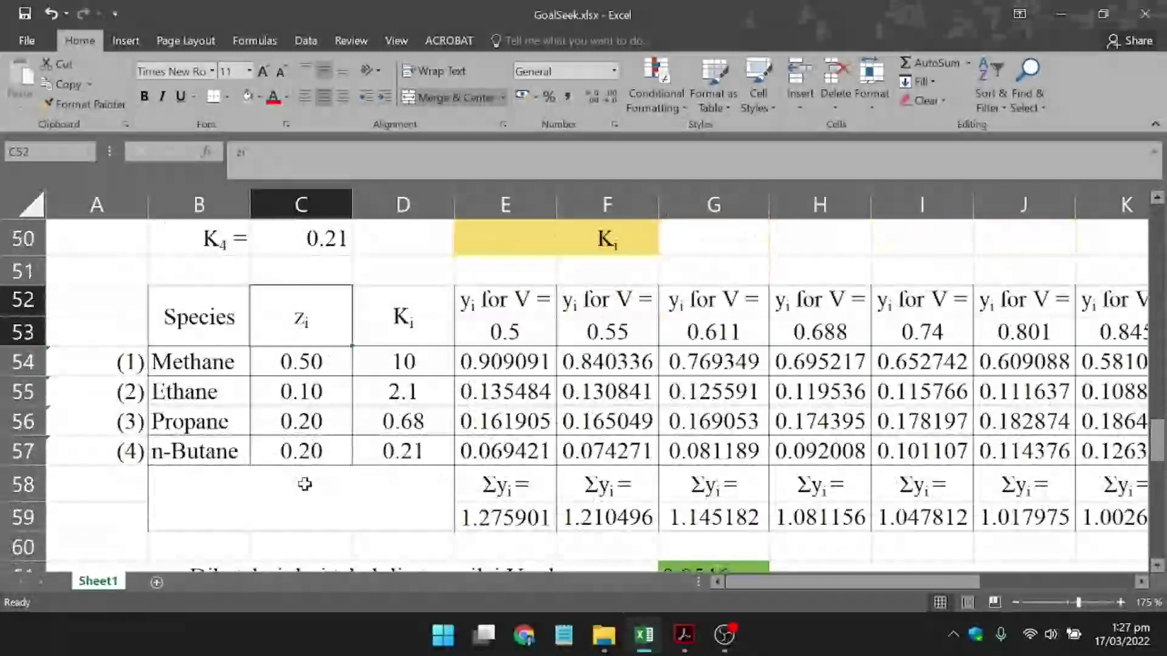
pyautogui.click(306, 473)
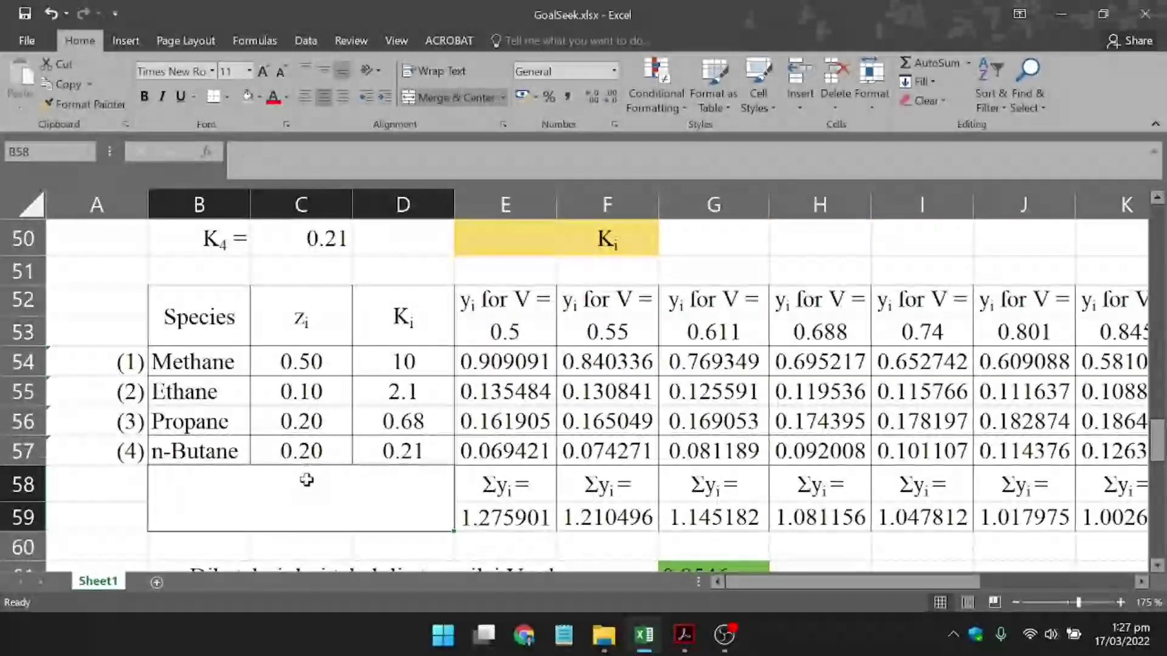
pyautogui.scroll(2, 306, 487)
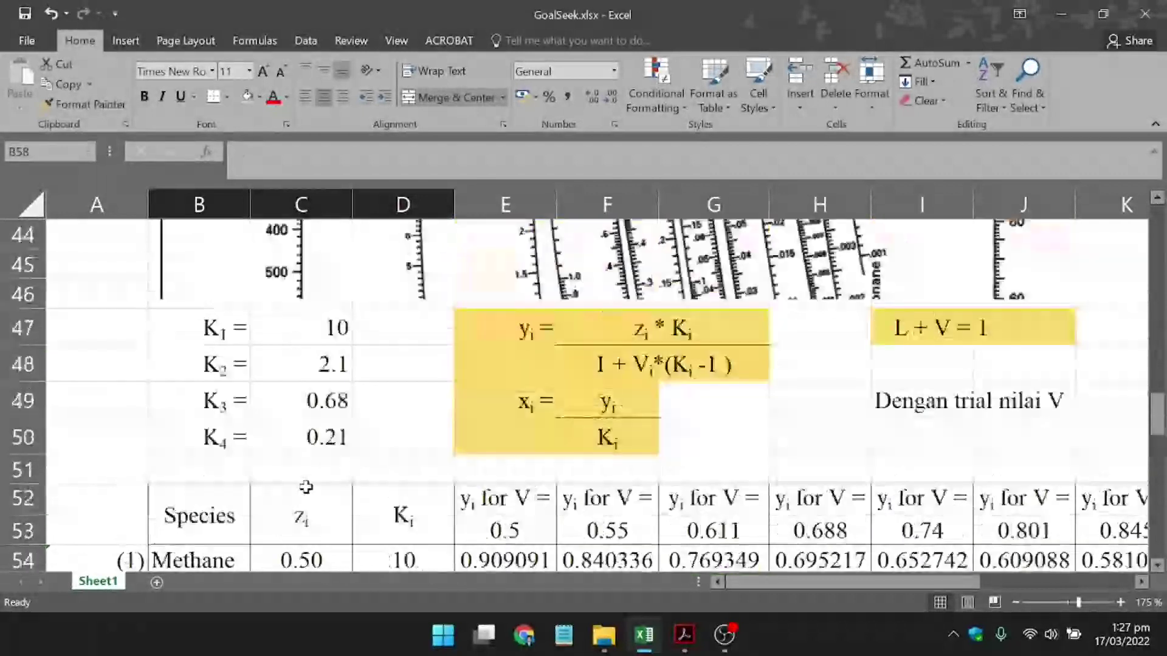
pyautogui.scroll(-2, 305, 487)
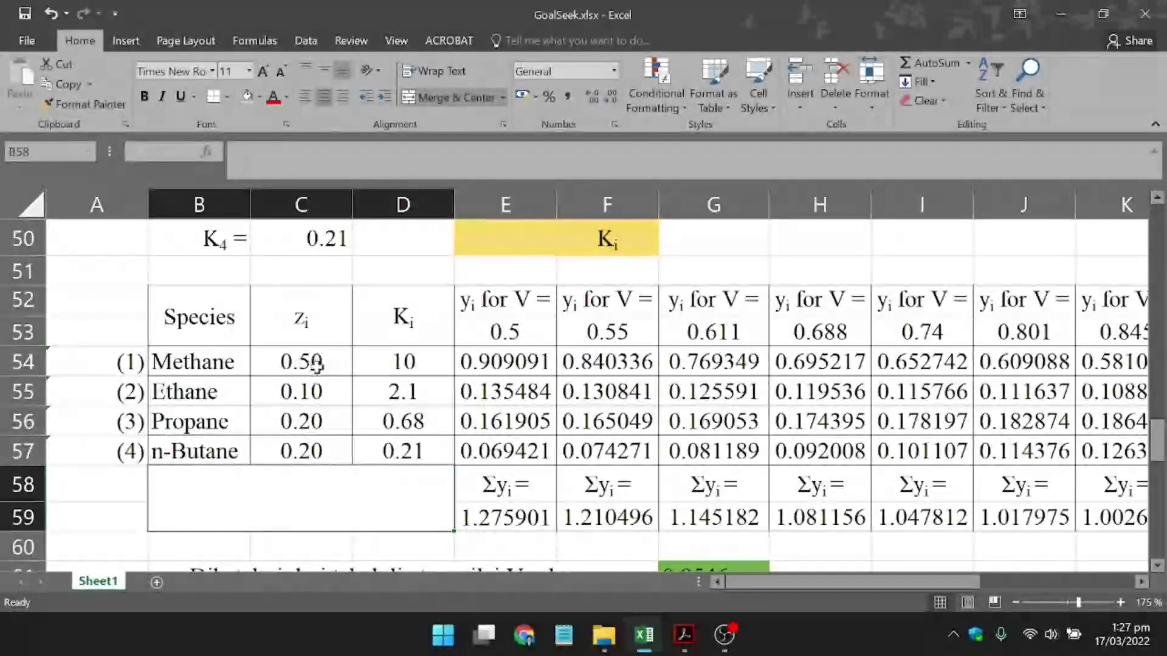
# - Trace methane's zi formula back to the given mole percentages in C6:C9, and select the matching zi values in C54:C57
pyautogui.click(317, 365)
pyautogui.scroll(9, 455, 367)
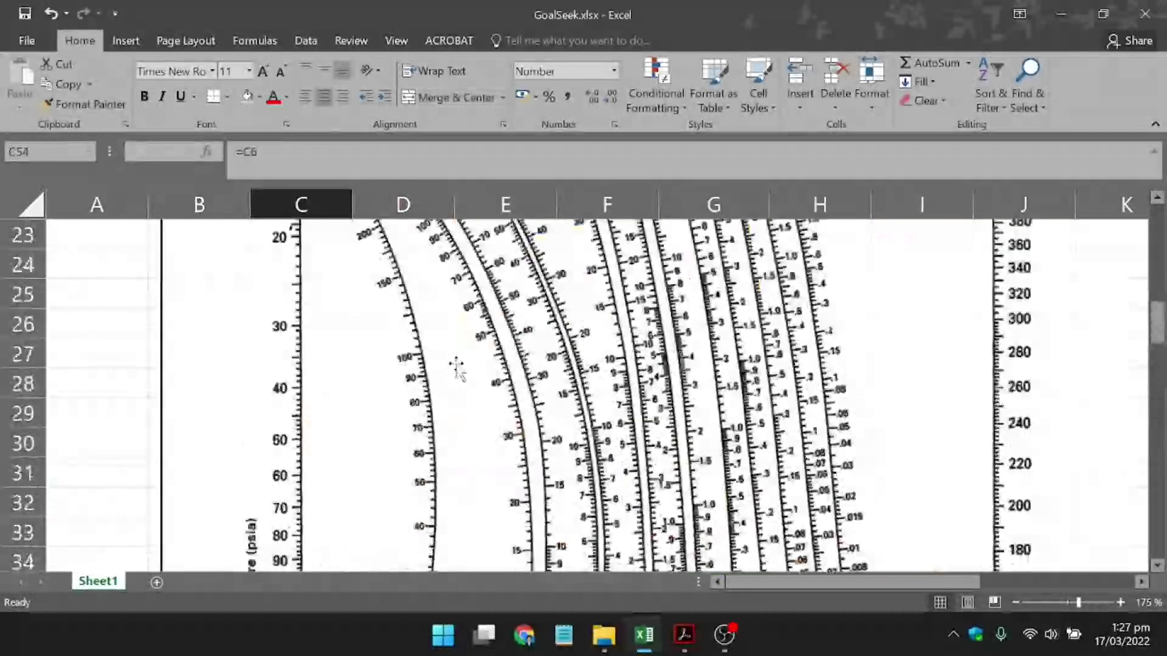
pyautogui.scroll(7, 456, 367)
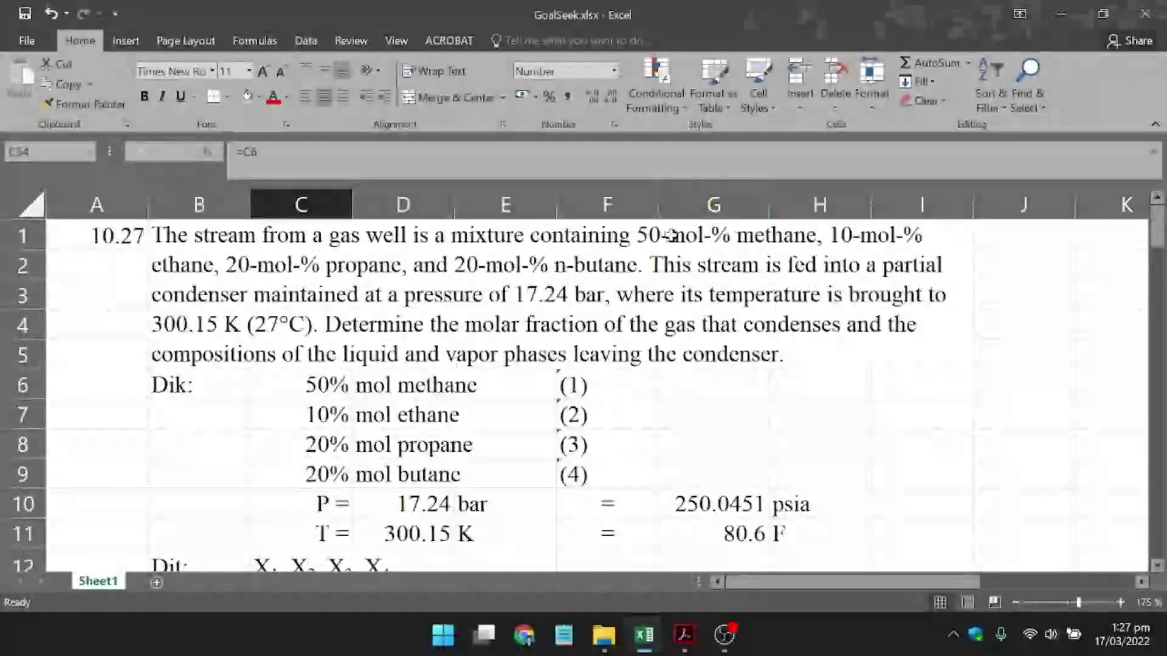
pyautogui.moveTo(320, 386); pyautogui.dragTo(316, 477)
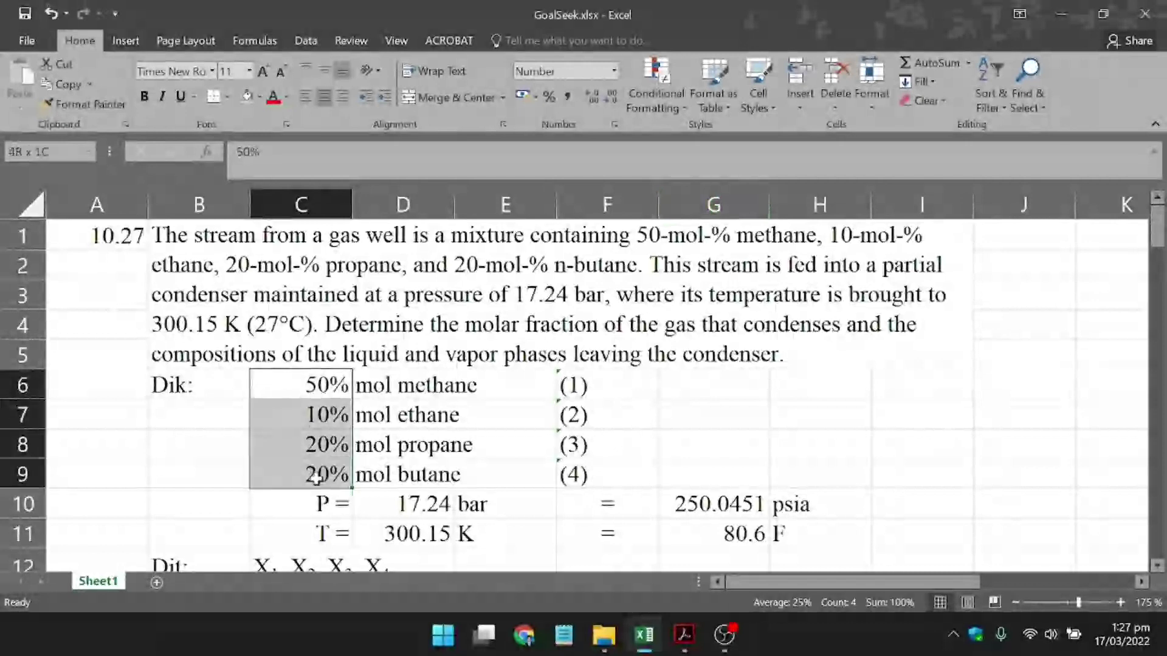
pyautogui.scroll(-16, 262, 450)
pyautogui.moveTo(301, 398); pyautogui.dragTo(304, 489)
pyautogui.hotkey('ctrl', 'v')
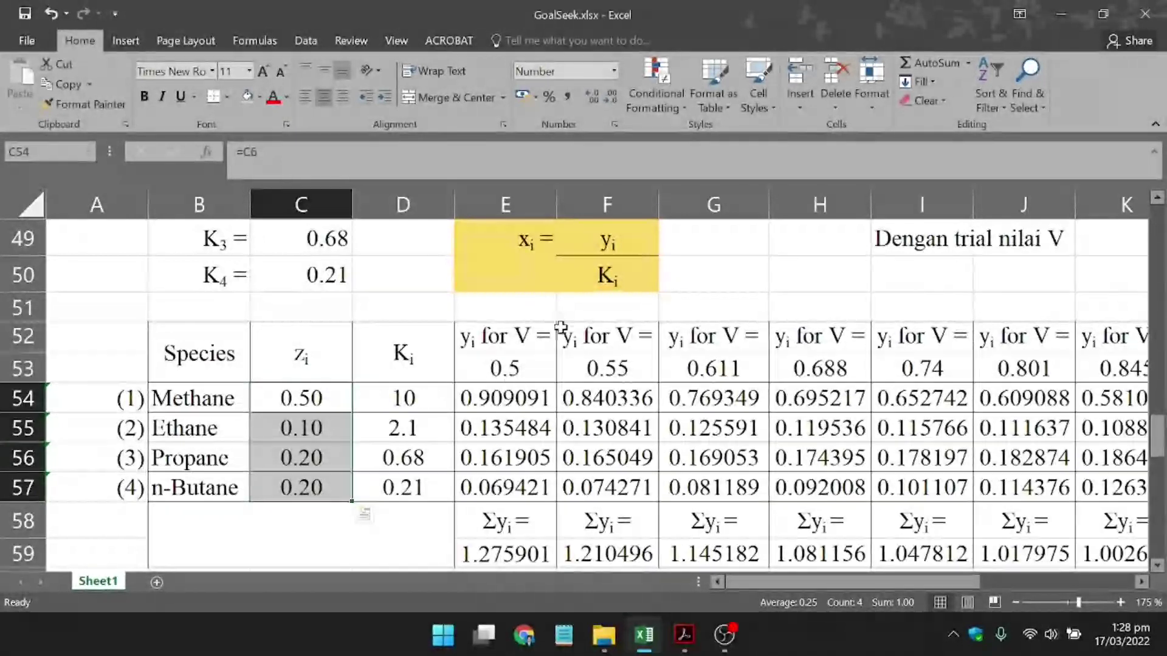
# - Review the yi and xi formulas in rows 47 to 50 and the L + V = 1 balance beside them
pyautogui.scroll(1, 598, 342)
pyautogui.scroll(1, 598, 342)
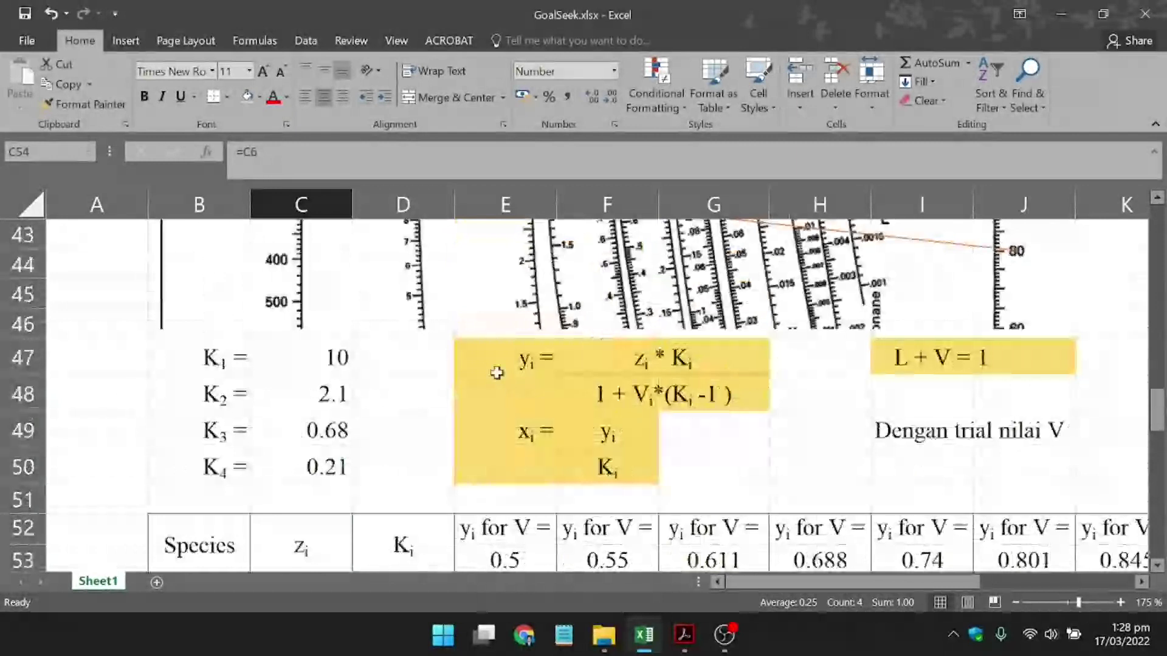
pyautogui.moveTo(494, 361); pyautogui.dragTo(705, 403)
pyautogui.click(677, 438)
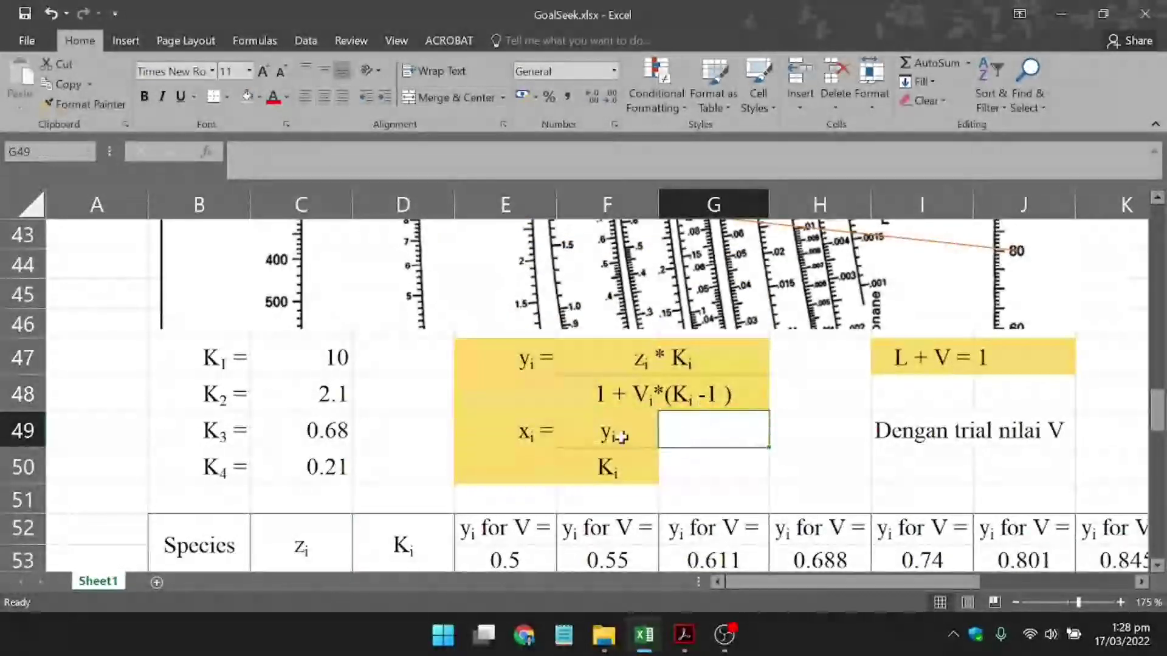
pyautogui.click(523, 359)
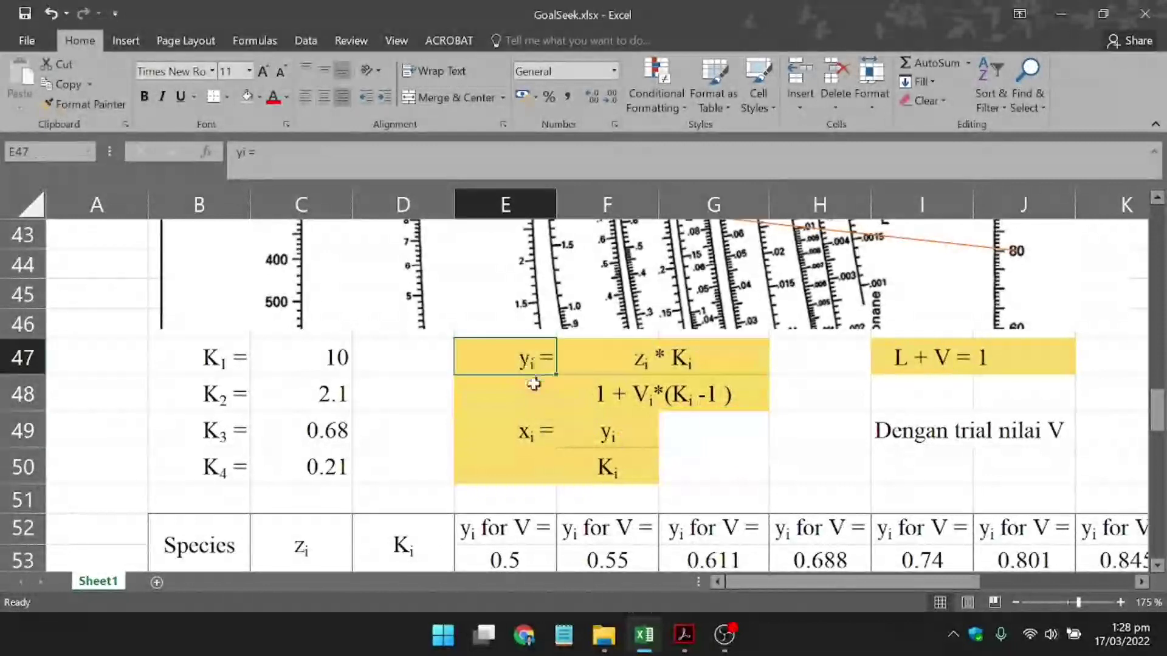
pyautogui.click(527, 436)
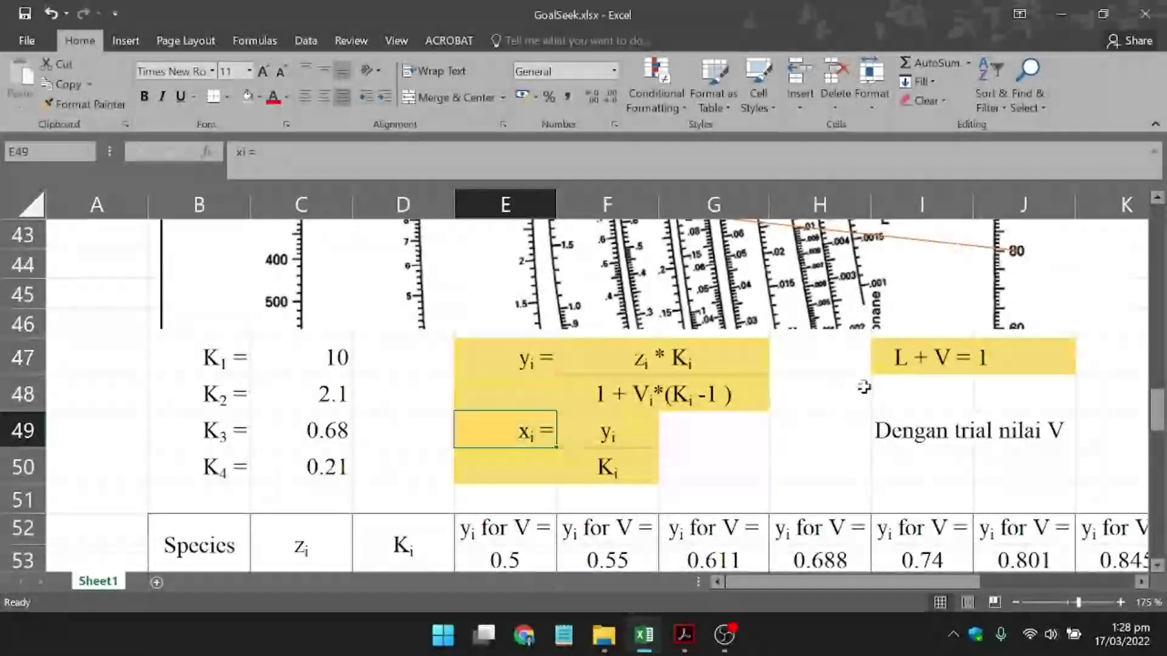
pyautogui.click(897, 358)
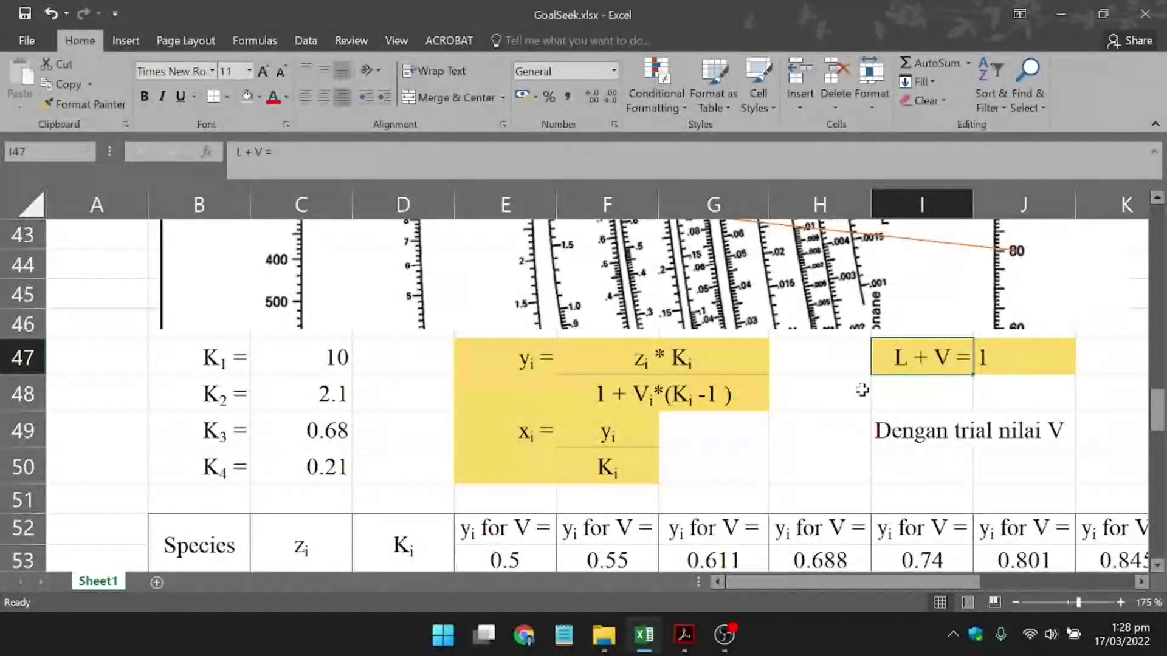
# - Examine the first trial column in the species table, from its V = 0.5 header to methane's yi formula in E54
pyautogui.scroll(-1, 862, 391)
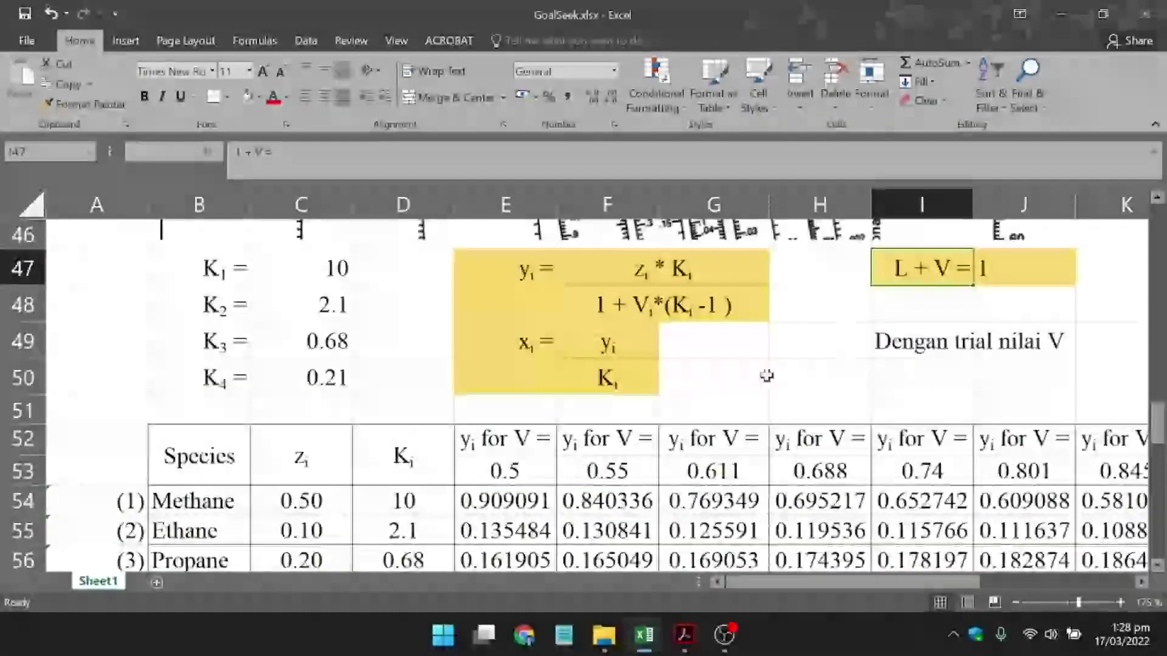
pyautogui.scroll(-2, 767, 376)
pyautogui.scroll(1, 642, 361)
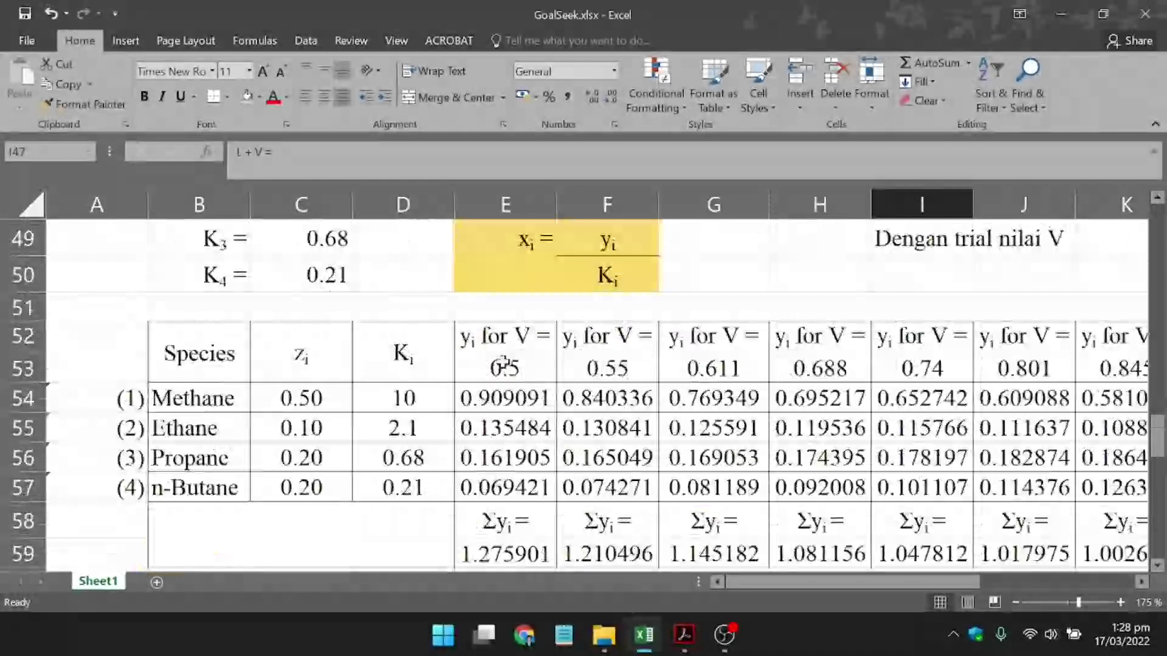
pyautogui.click(485, 345)
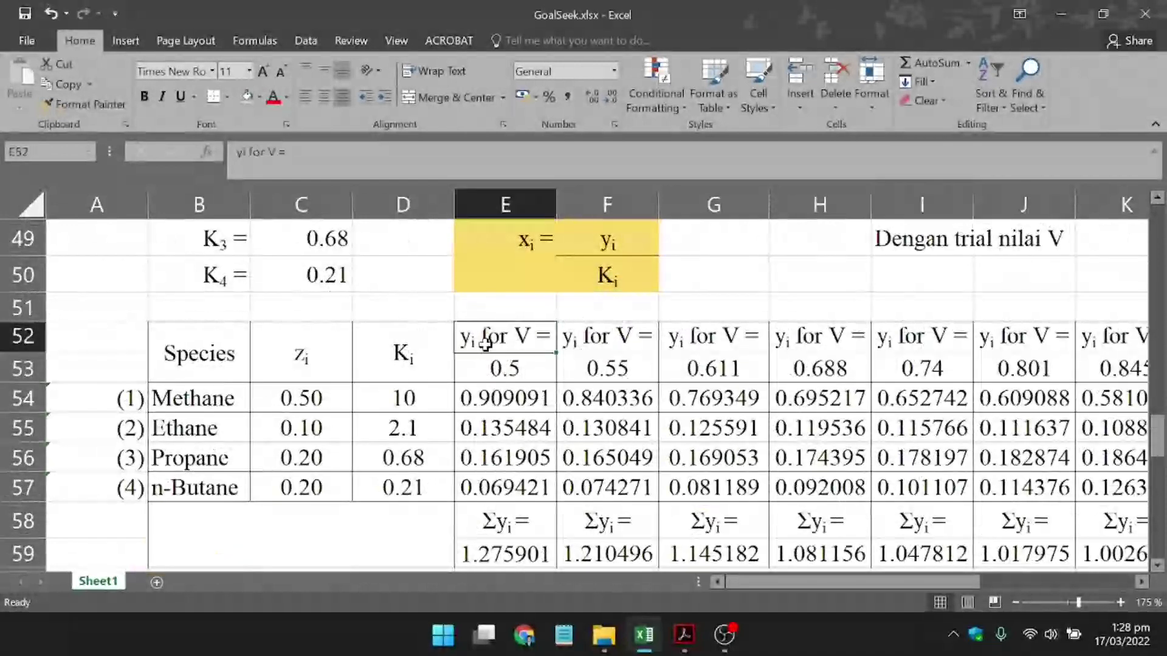
pyautogui.click(505, 365)
pyautogui.scroll(1, 529, 396)
pyautogui.scroll(-1, 530, 397)
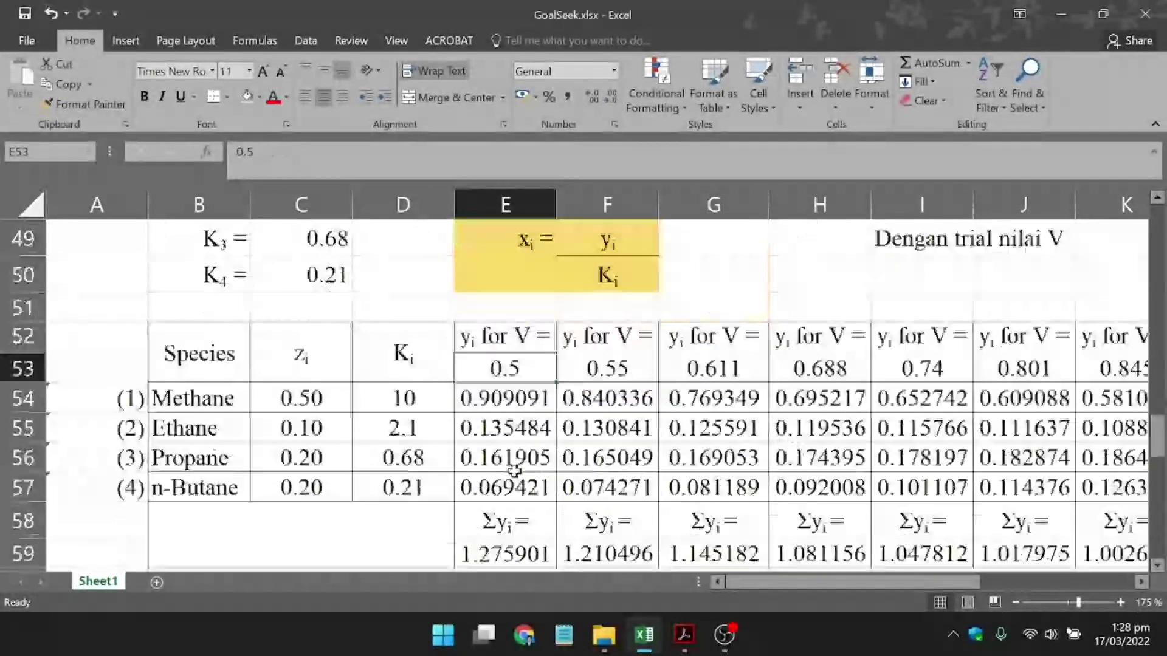
pyautogui.click(534, 394)
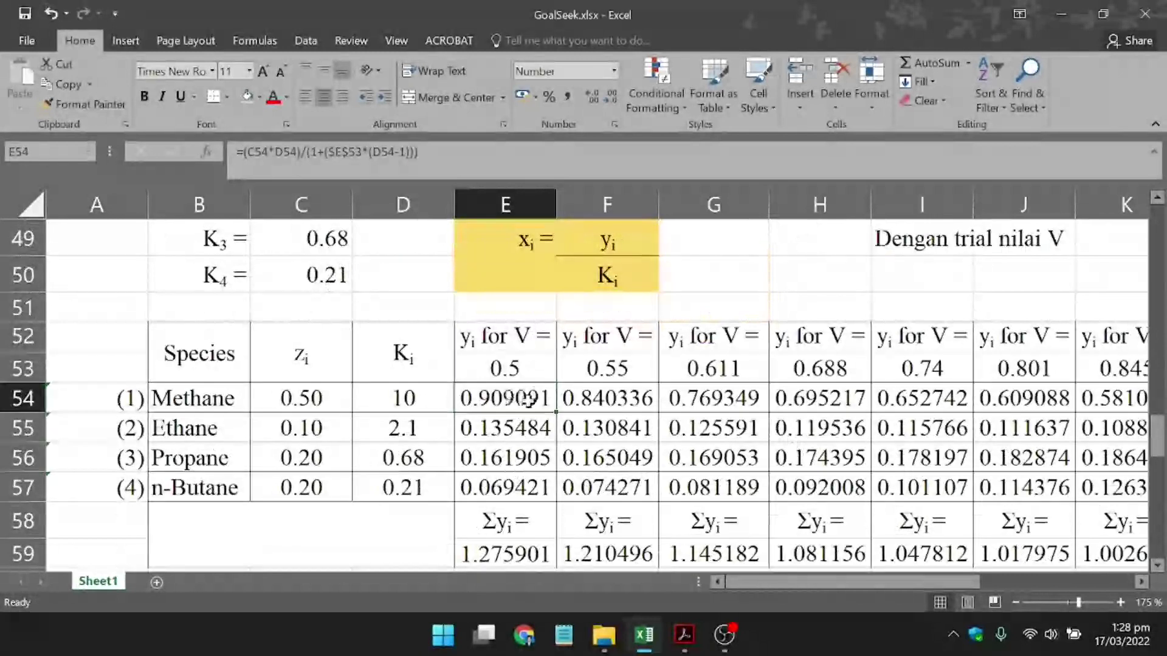
# - Compare the general yi equation in rows 47 and 48 with methane's yi formula in E54
pyautogui.scroll(2, 583, 368)
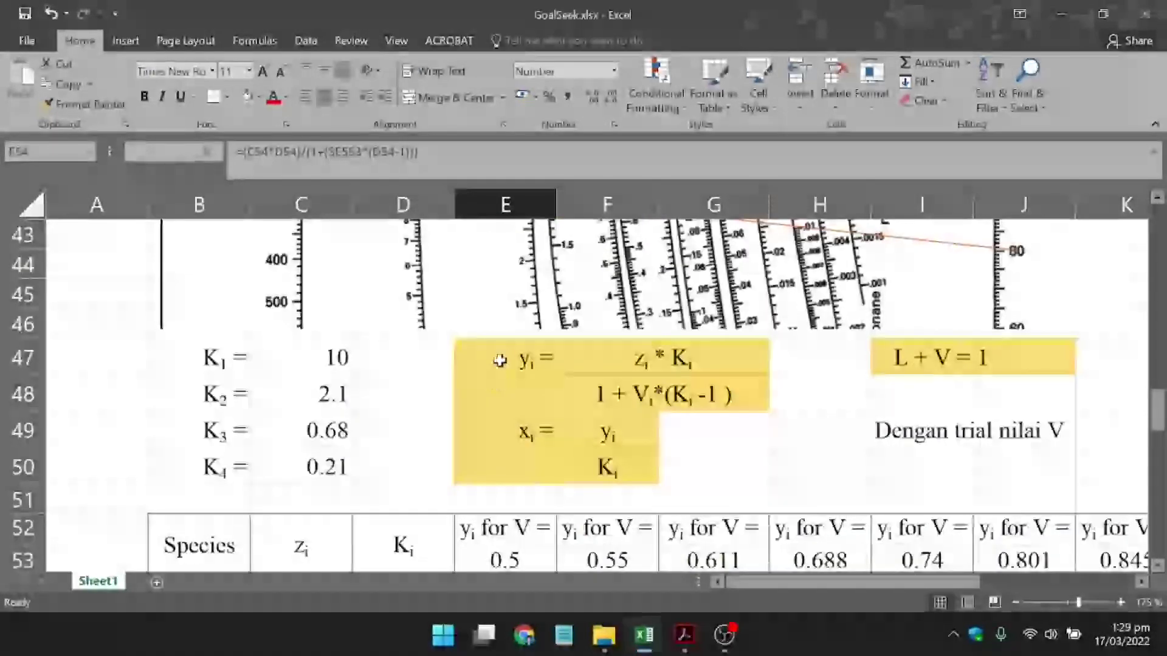
pyautogui.click(553, 363)
pyautogui.moveTo(557, 362); pyautogui.dragTo(709, 397)
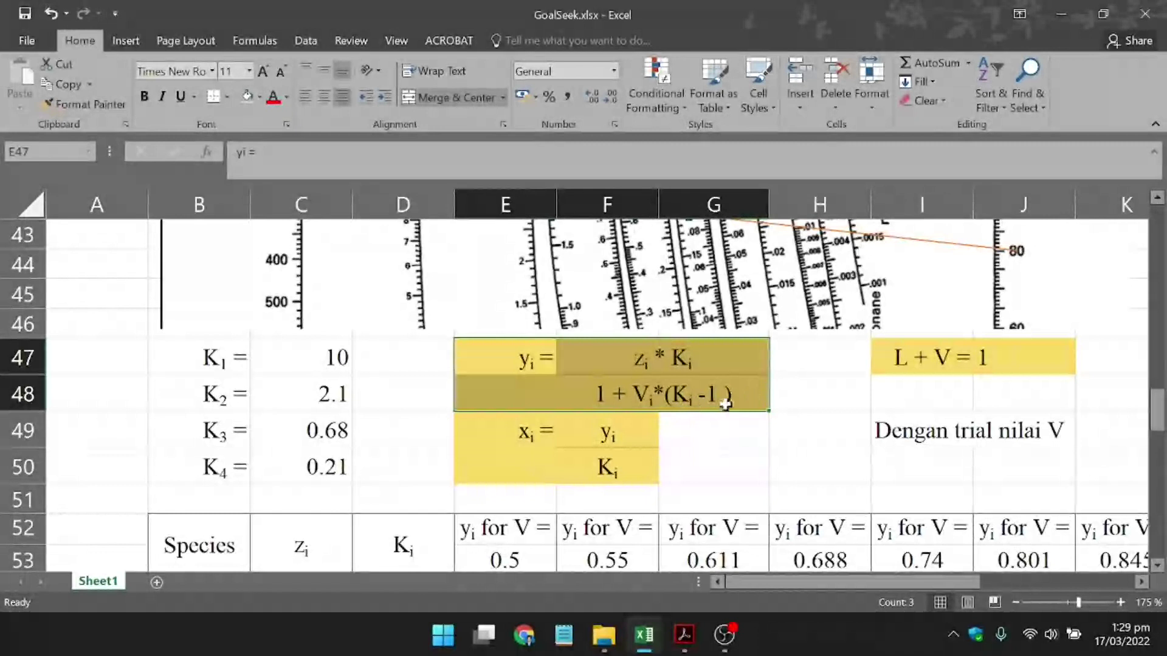
pyautogui.scroll(-2, 725, 404)
pyautogui.click(499, 399)
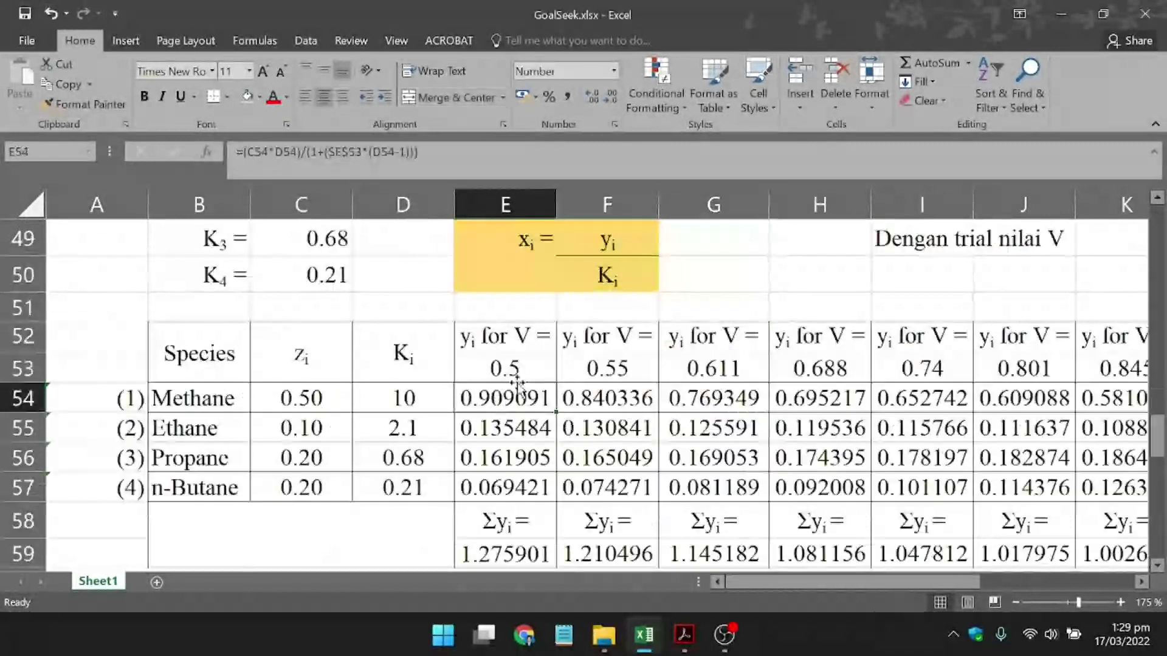
# - Inspect the yi cells E54:E57 for V = 0.5, including n-butane's formula, and their sum formula in E59
pyautogui.moveTo(518, 386); pyautogui.dragTo(526, 488)
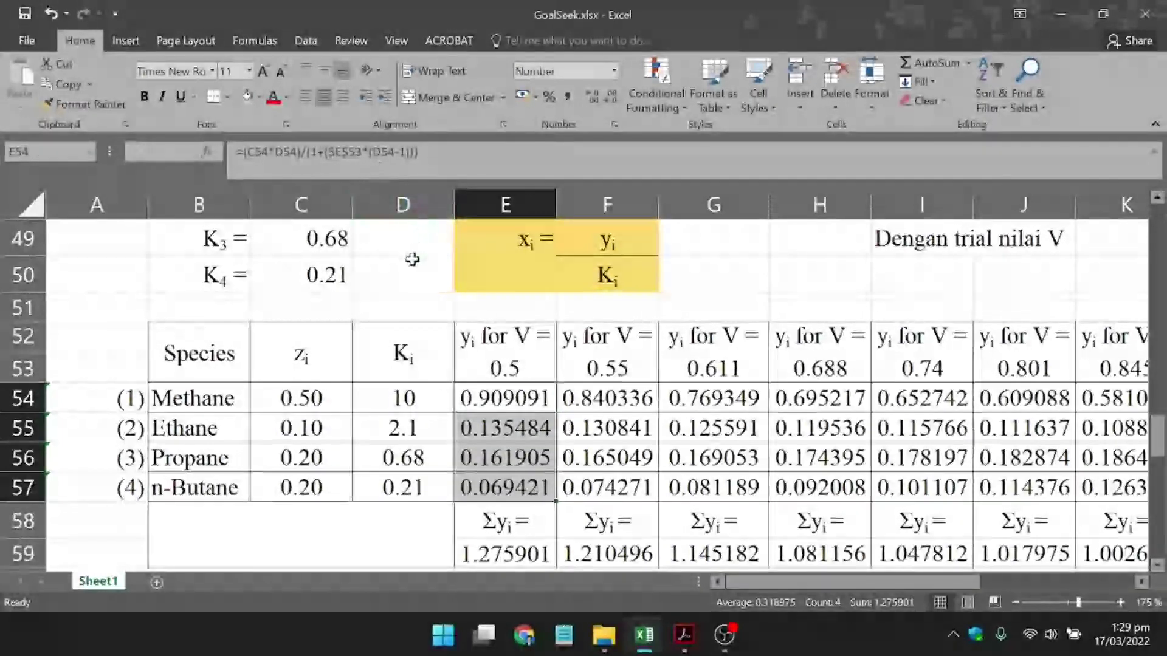
pyautogui.hotkey('ctrl', 'v')
pyautogui.click(492, 490)
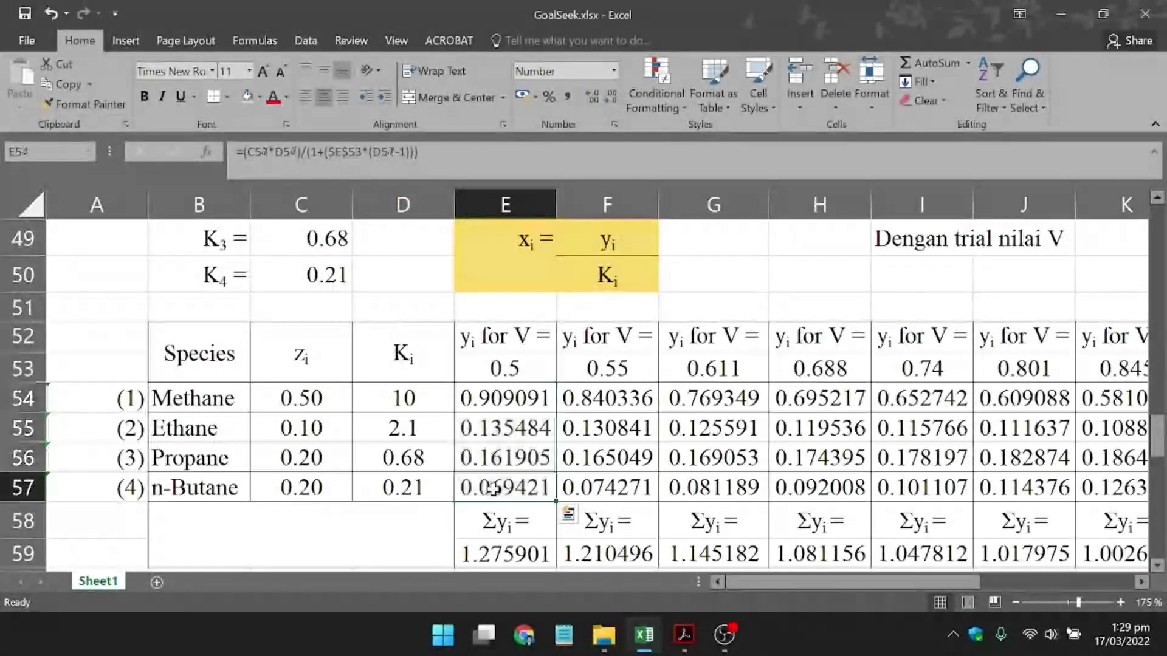
pyautogui.scroll(-1, 492, 489)
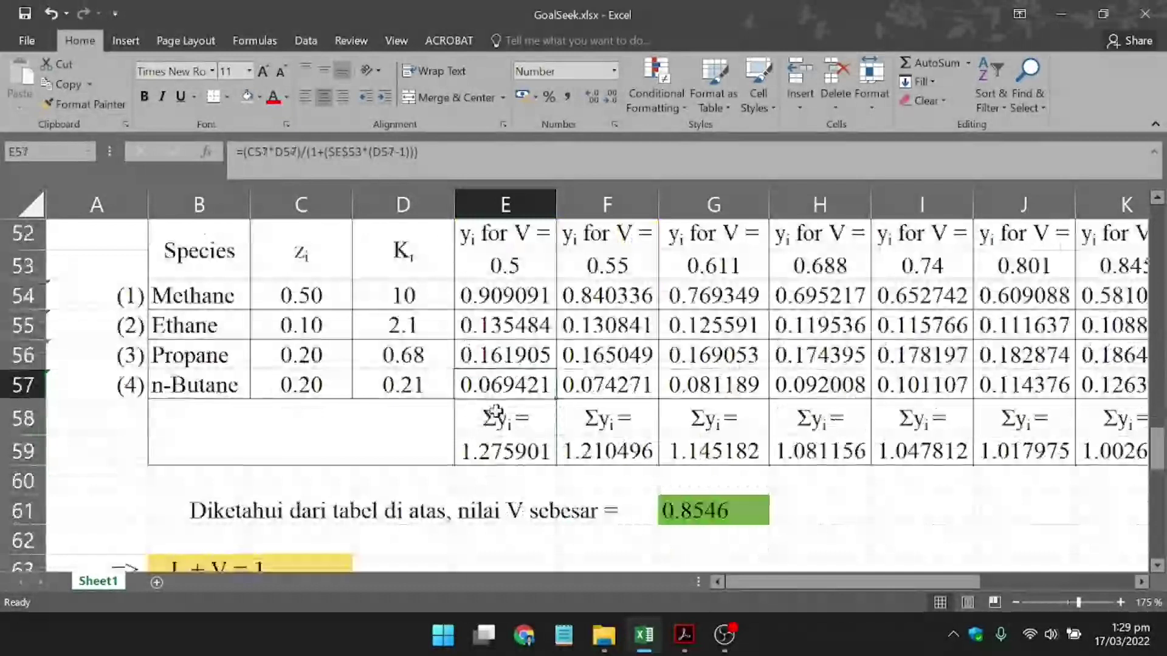
pyautogui.click(545, 452)
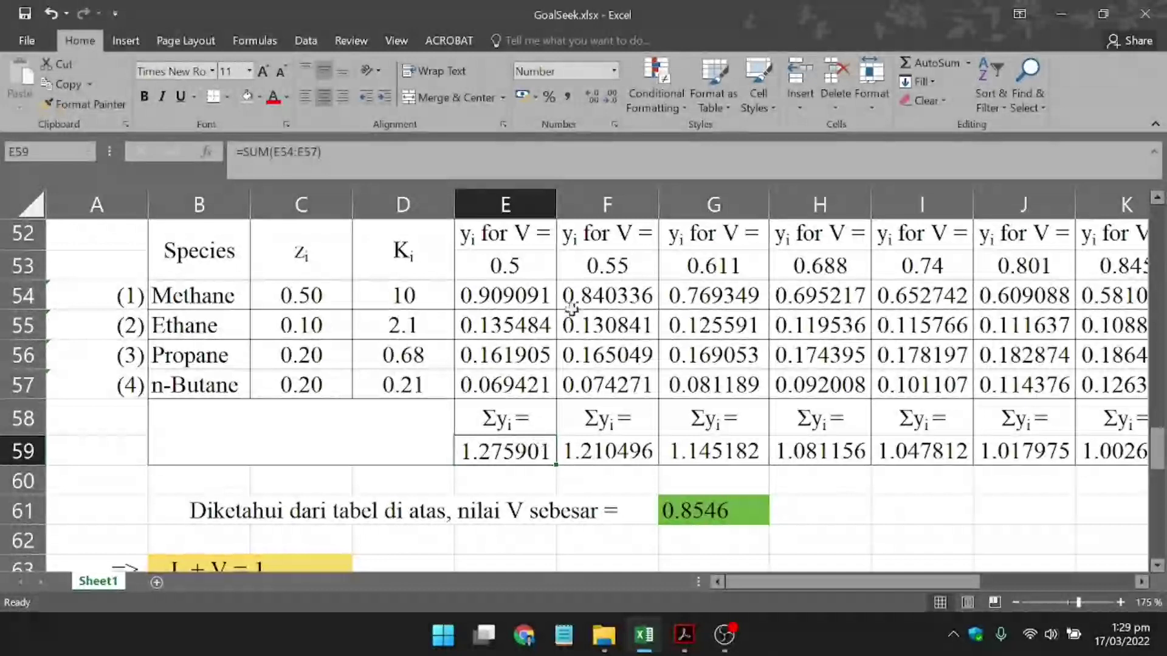
# - Compare the first trial V with the V = 0.55 trial, checking the yi cells F54:F57 and their sum in F59
pyautogui.click(528, 271)
pyautogui.scroll(1, 528, 271)
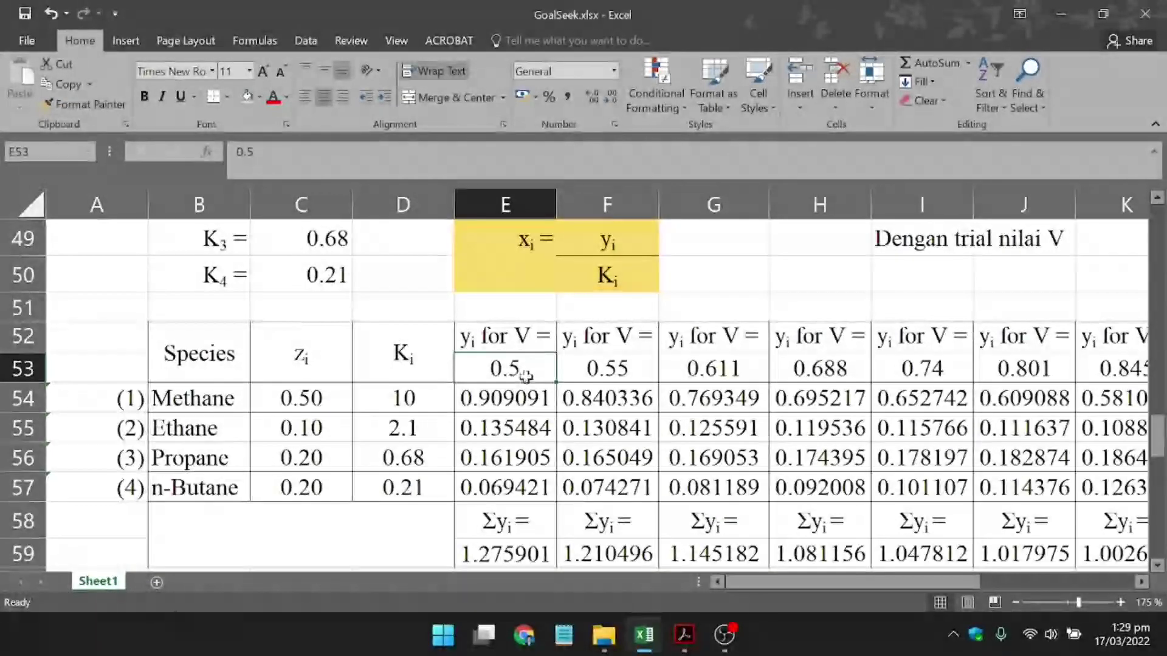
pyautogui.click(636, 370)
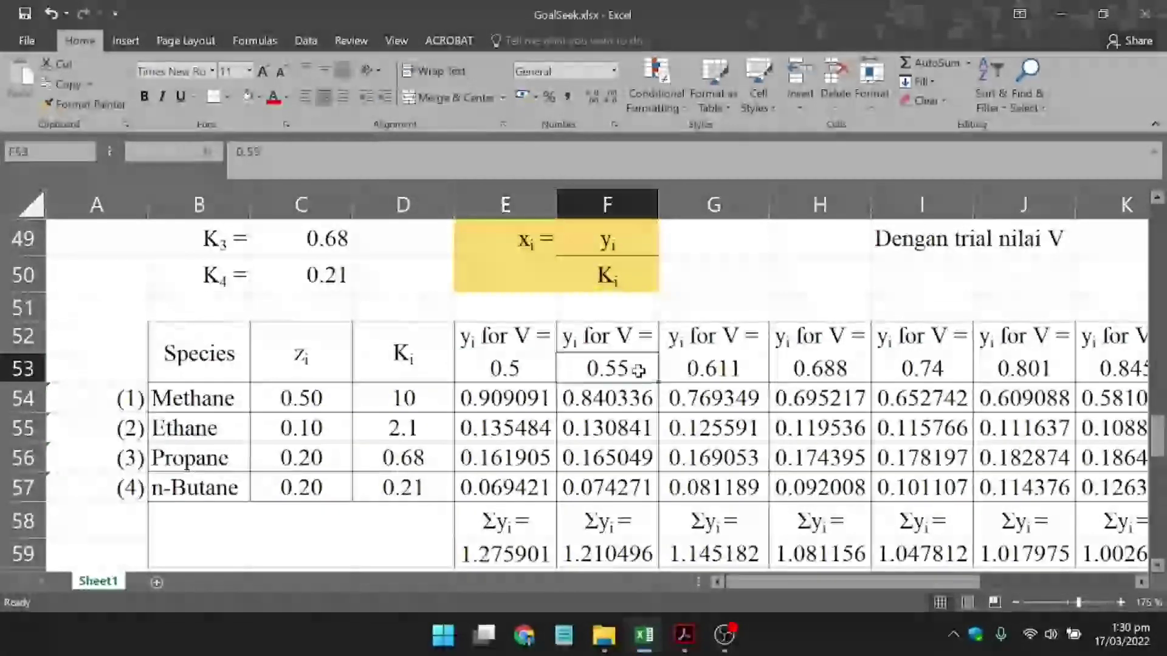
pyautogui.moveTo(640, 392); pyautogui.dragTo(622, 484)
pyautogui.scroll(-1, 621, 484)
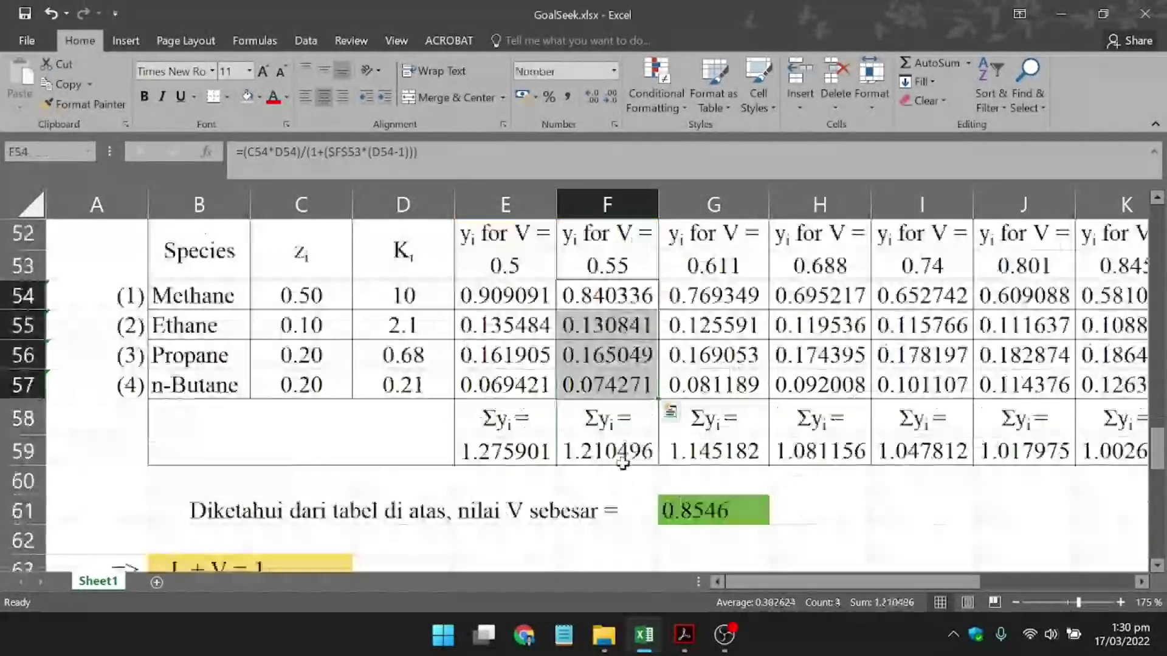
pyautogui.click(632, 451)
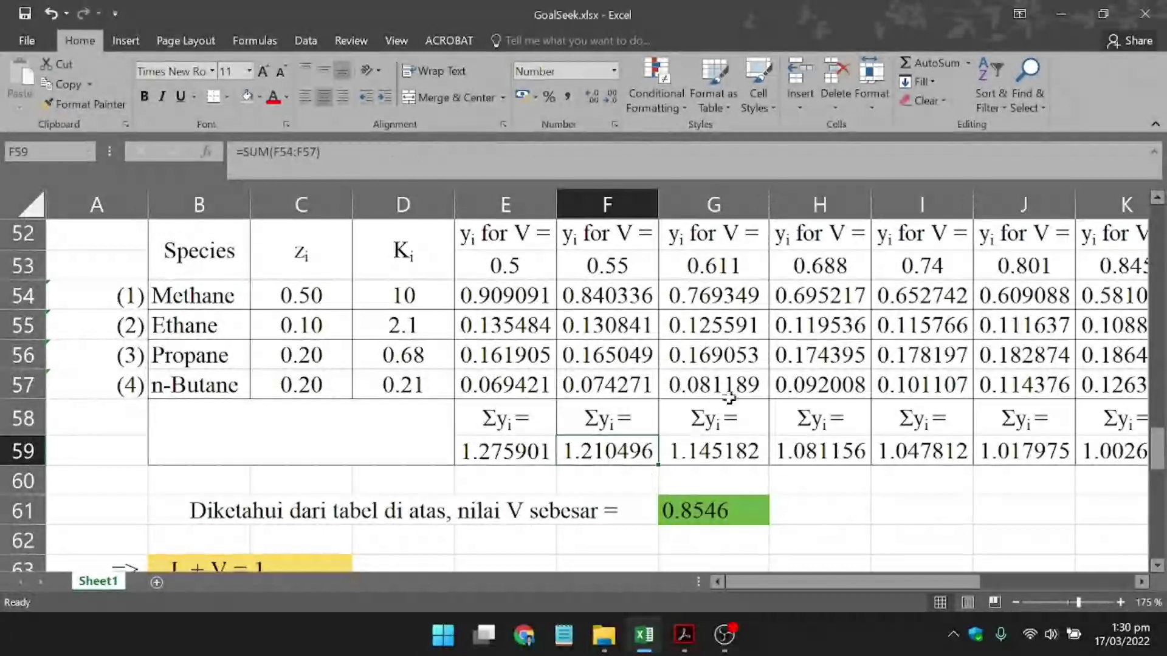
pyautogui.click(752, 233)
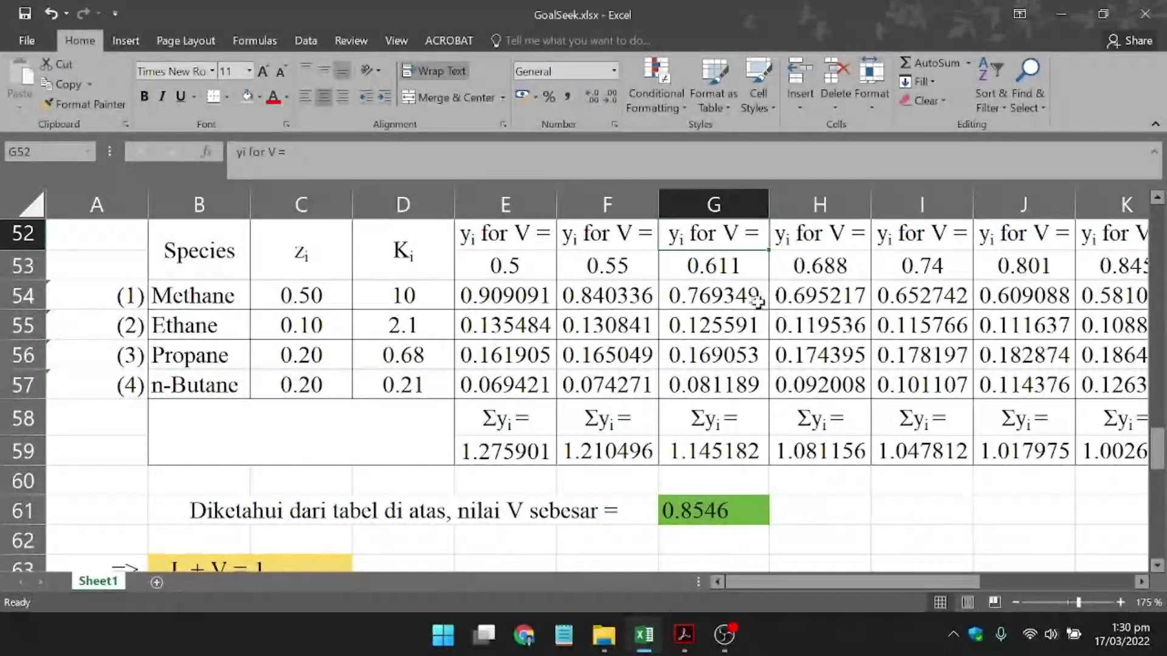
pyautogui.click(611, 457)
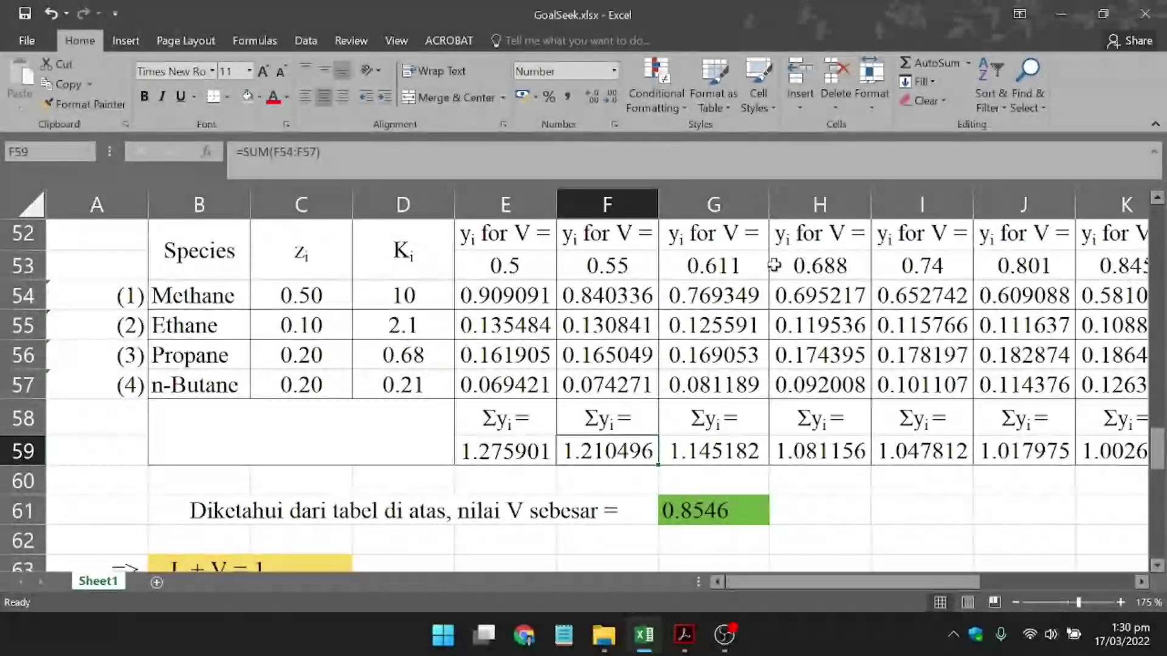
# - Review the trial V values across row 53, from the V = 0.688 column to the later trials and back to E53
pyautogui.click(835, 266)
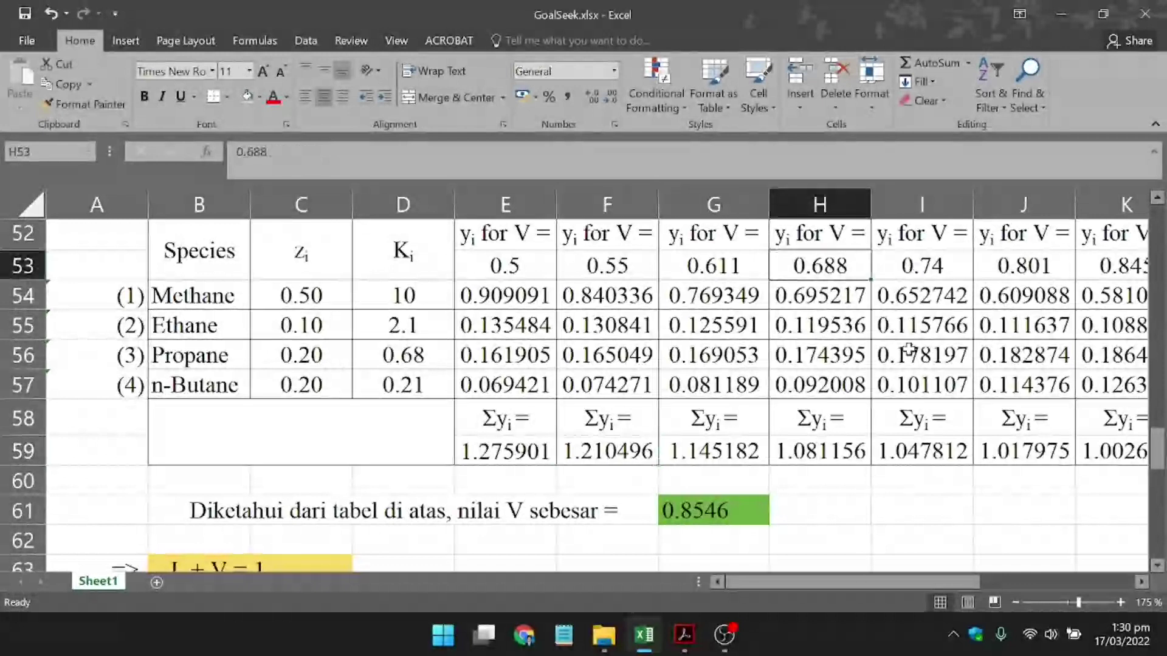
pyautogui.moveTo(773, 584); pyautogui.dragTo(859, 585)
pyautogui.click(1009, 267)
pyautogui.click(917, 268)
pyautogui.click(857, 291)
pyautogui.click(821, 263)
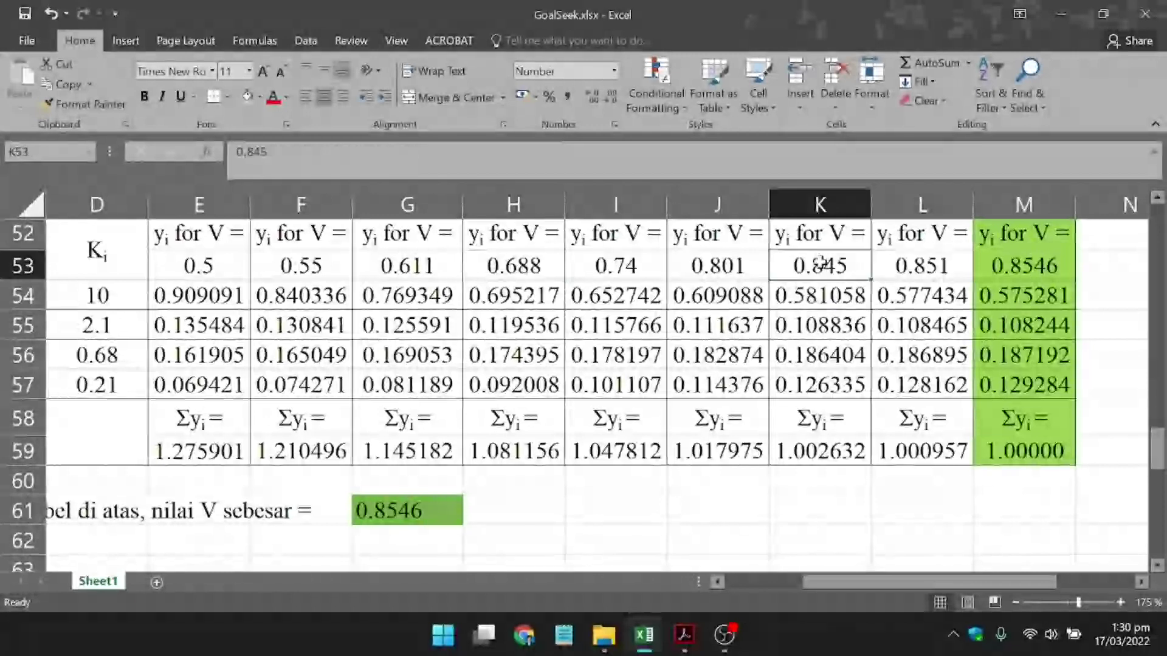
pyautogui.click(710, 264)
pyautogui.click(645, 261)
pyautogui.click(528, 265)
pyautogui.click(384, 262)
pyautogui.click(302, 264)
pyautogui.click(237, 273)
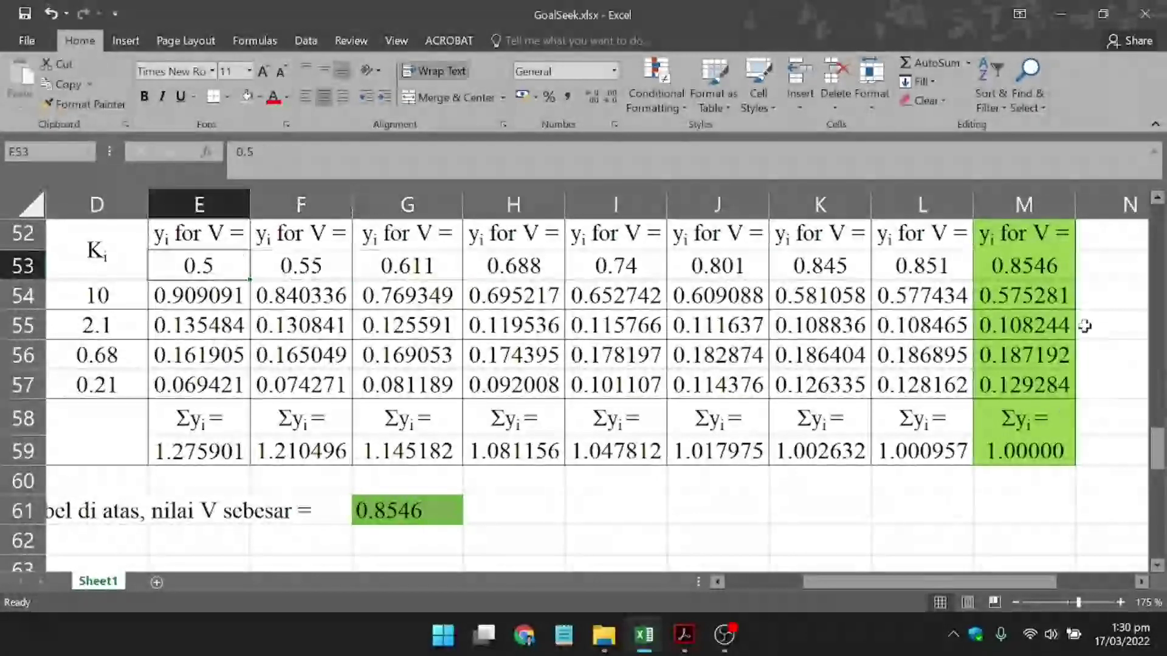
# - Check the Σyi formula and V value of the final trial in column M, and revisit the yi cells E54:E57
pyautogui.click(1036, 454)
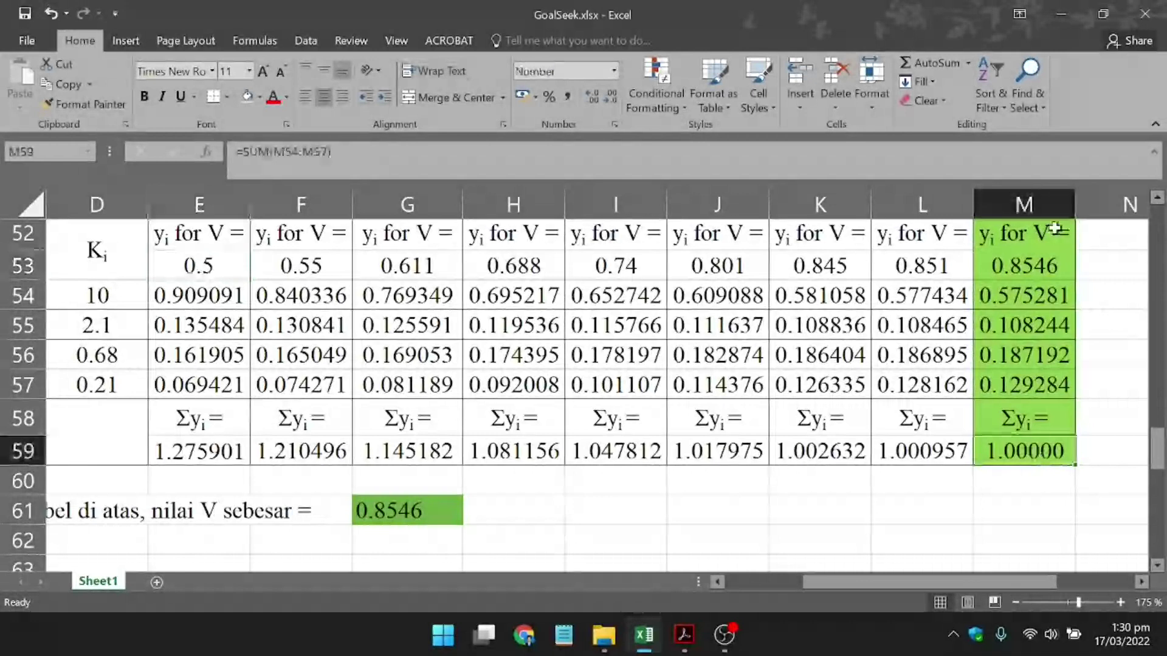
pyautogui.click(1024, 265)
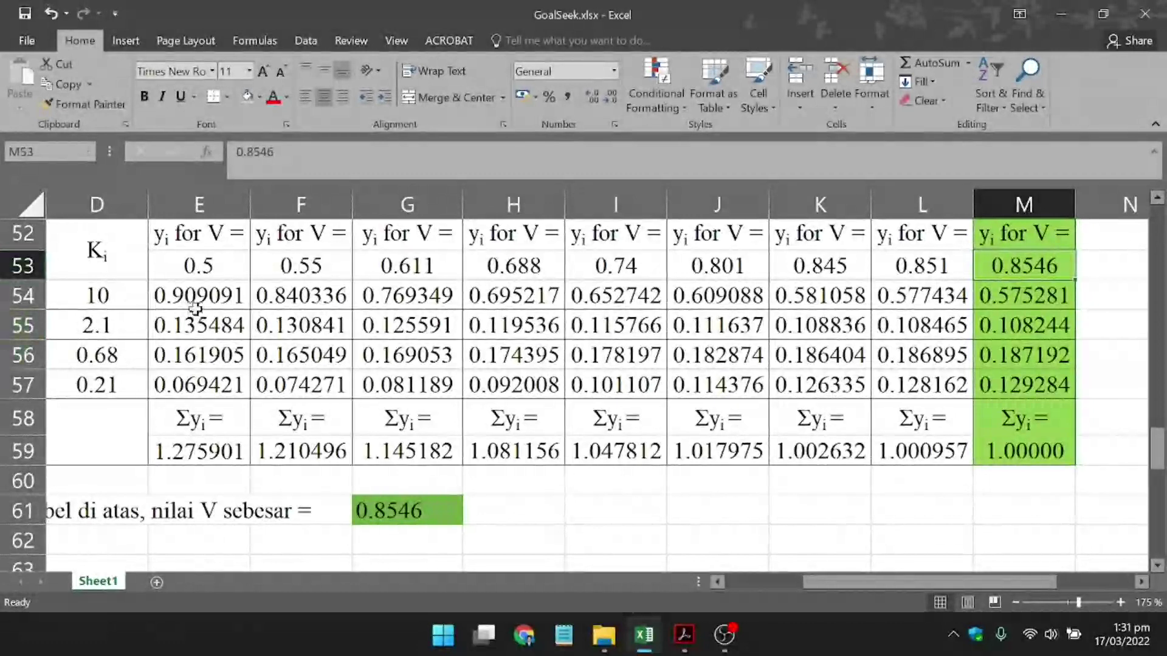
pyautogui.moveTo(195, 309); pyautogui.dragTo(200, 389)
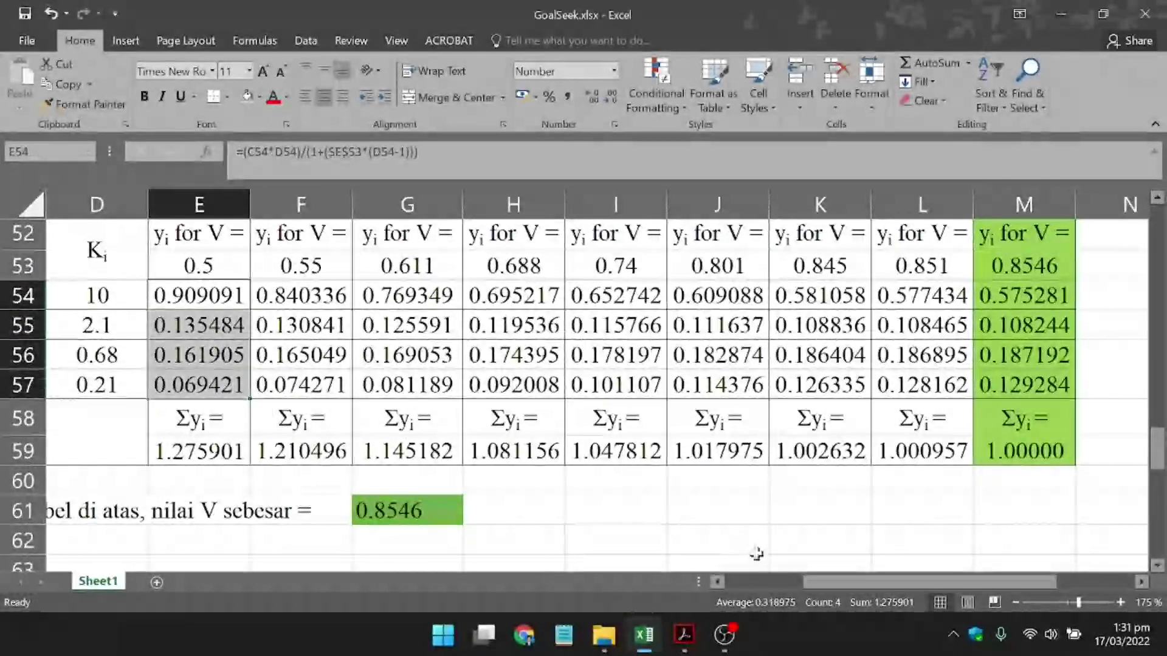
pyautogui.moveTo(840, 581); pyautogui.dragTo(752, 582)
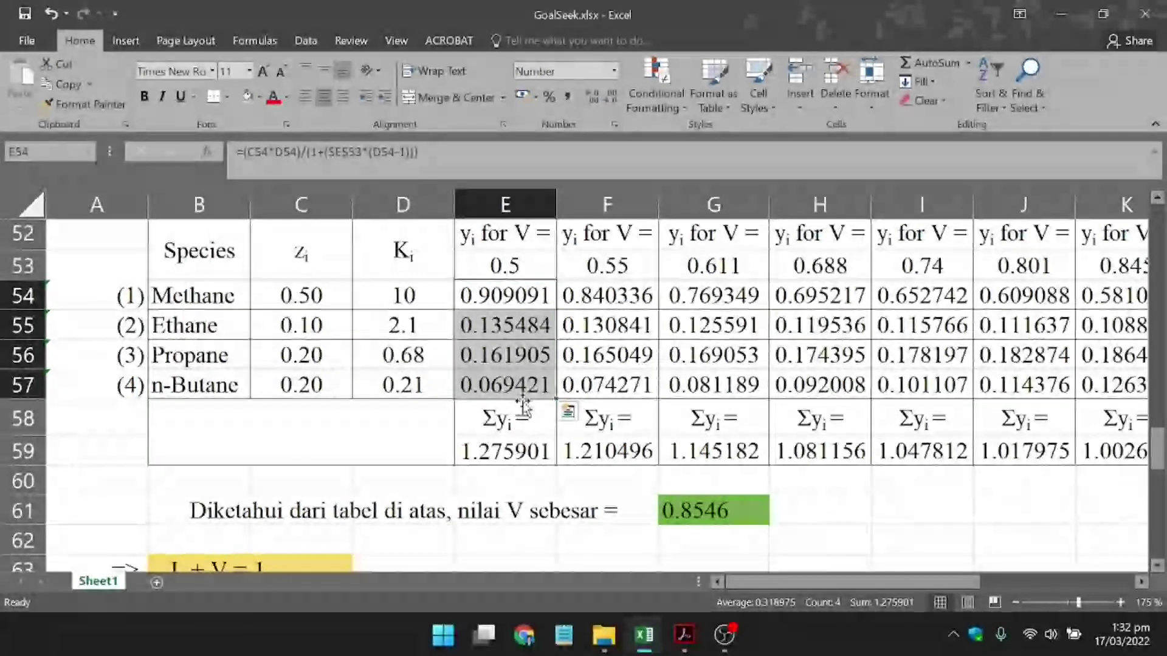
pyautogui.click(521, 290)
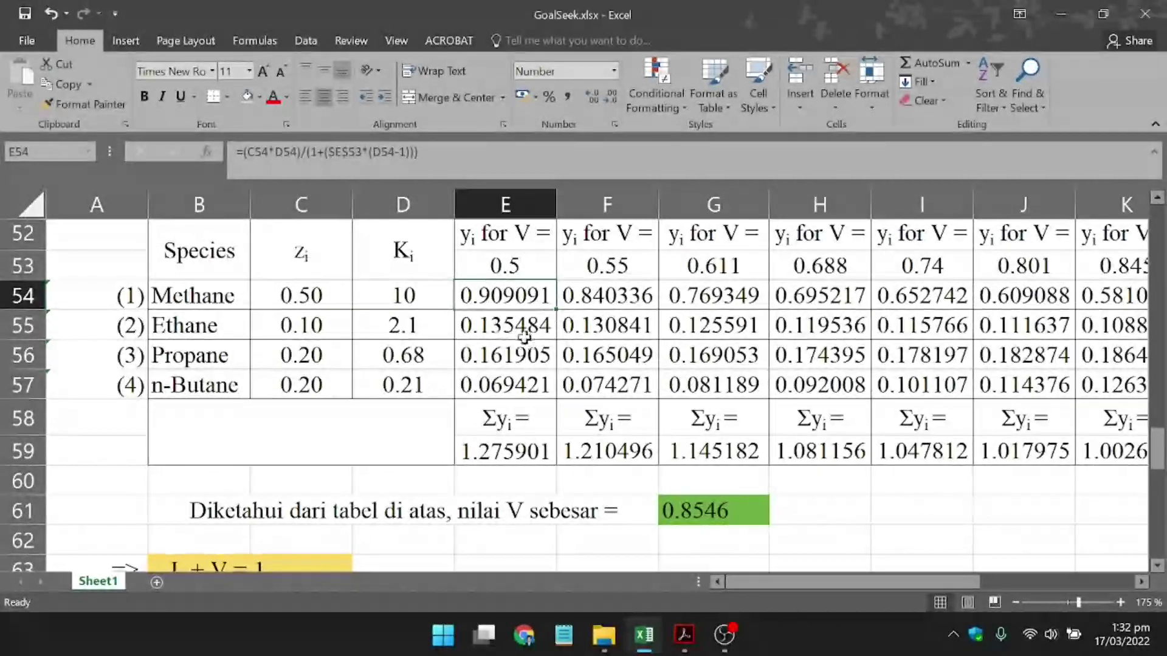
# - Trace the concluded V value in G61 back to the final trial's V in M53
pyautogui.scroll(-2, 762, 297)
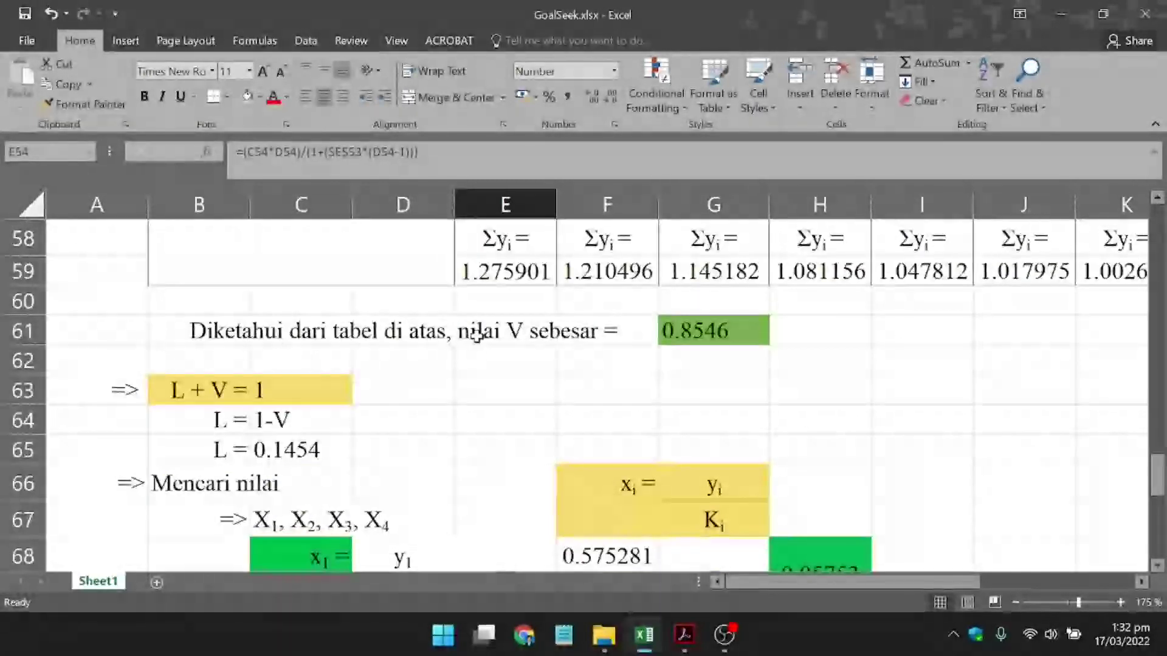
pyautogui.click(696, 333)
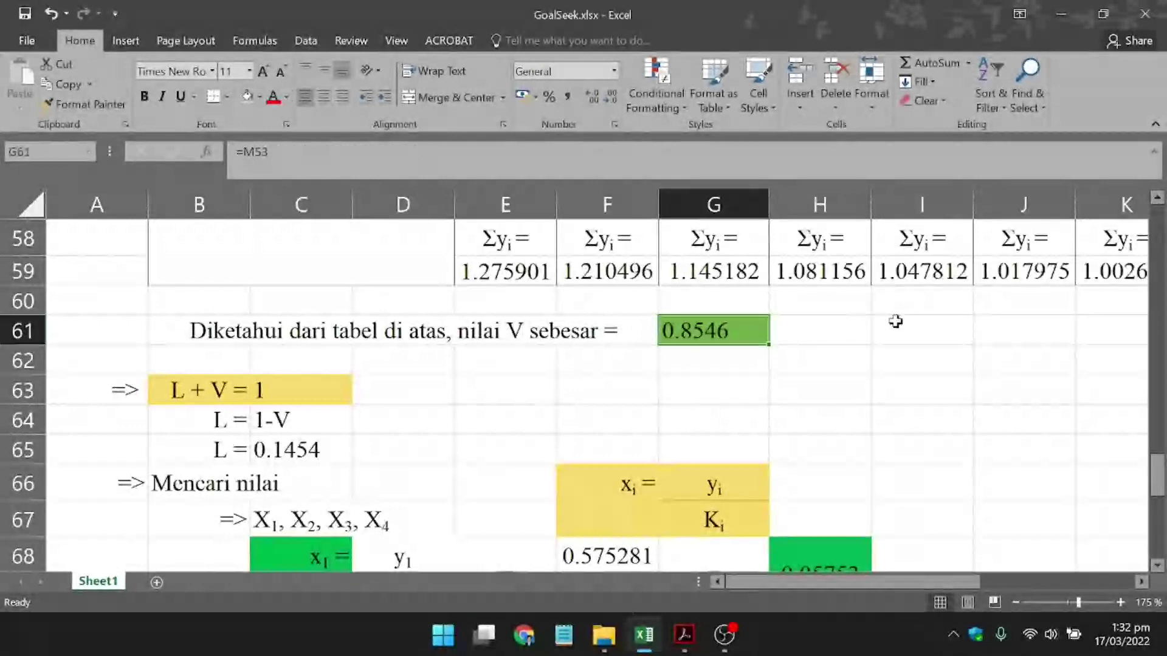
pyautogui.scroll(3, 894, 323)
pyautogui.moveTo(965, 585); pyautogui.dragTo(1069, 582)
pyautogui.click(906, 336)
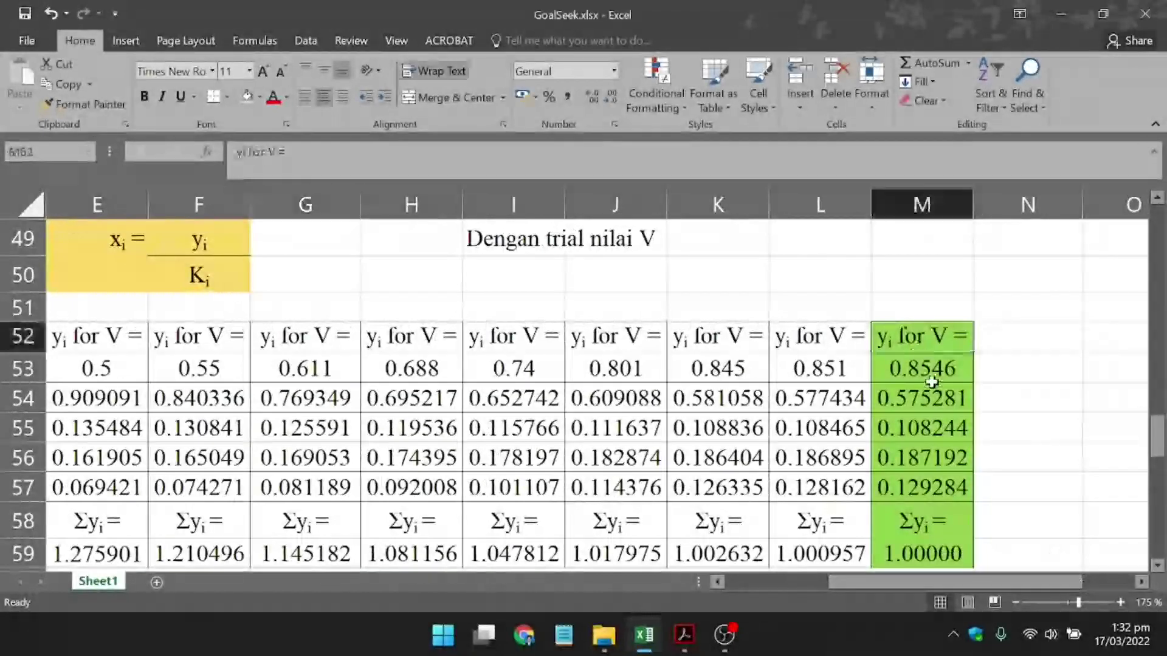
pyautogui.click(923, 371)
pyautogui.scroll(-2, 906, 386)
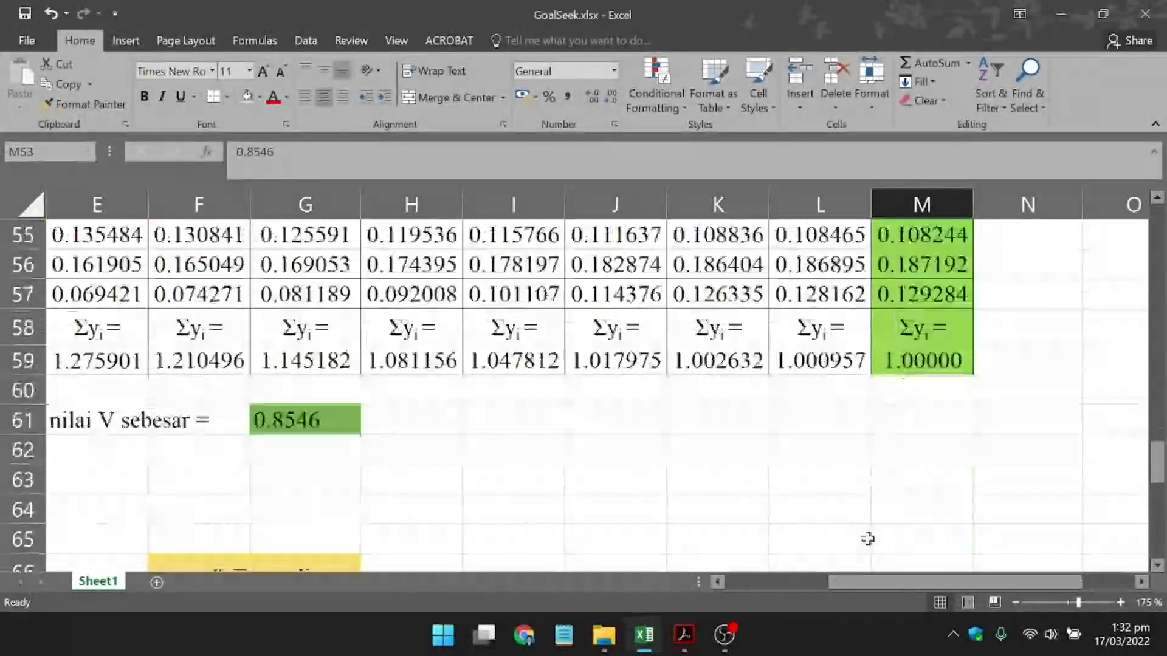
pyautogui.moveTo(879, 583); pyautogui.dragTo(743, 606)
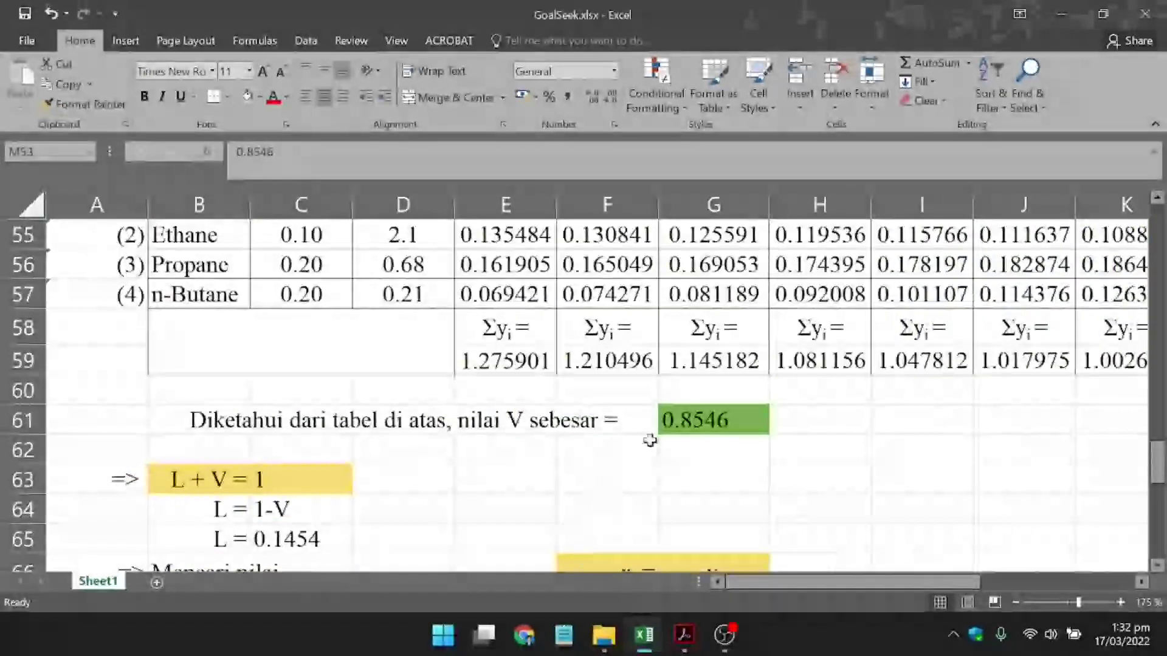
# - Examine the L = 1-V calculation in C65 and select the xi = yi/Ki equation in F66:G67
pyautogui.scroll(-1, 659, 425)
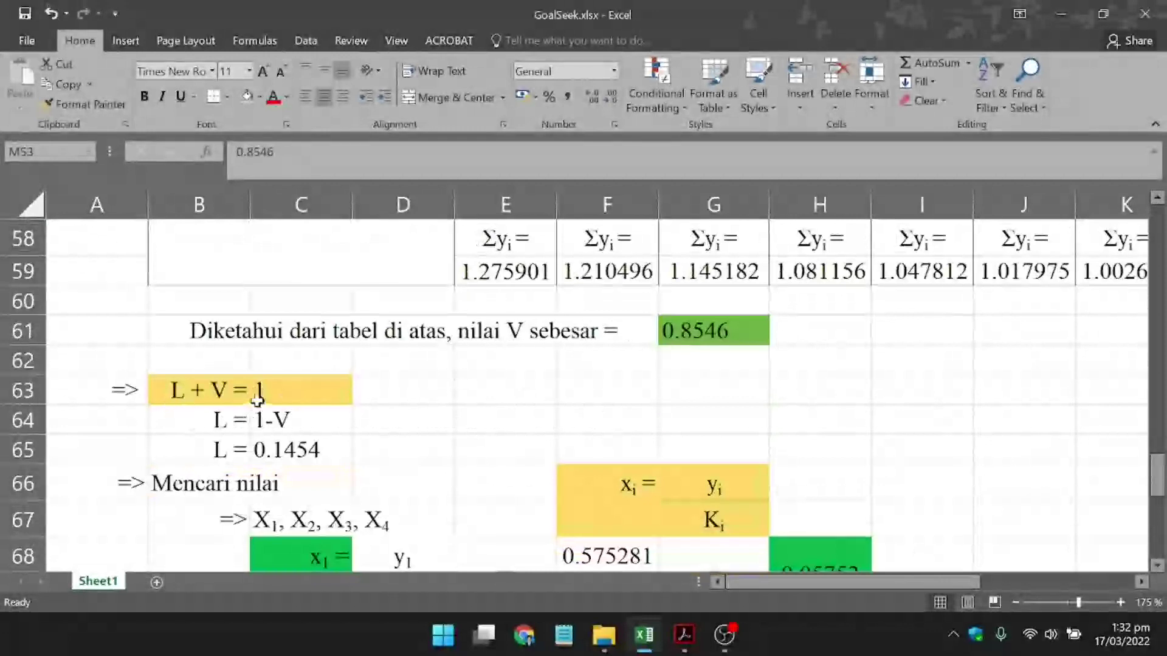
pyautogui.click(312, 452)
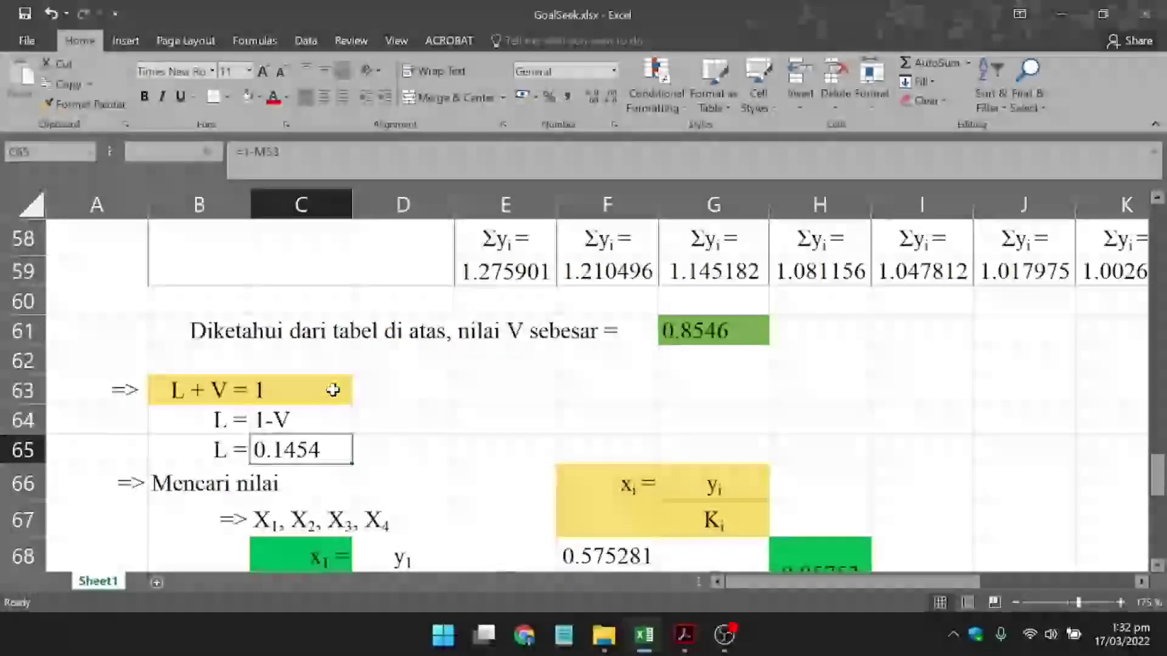
pyautogui.scroll(-2, 333, 390)
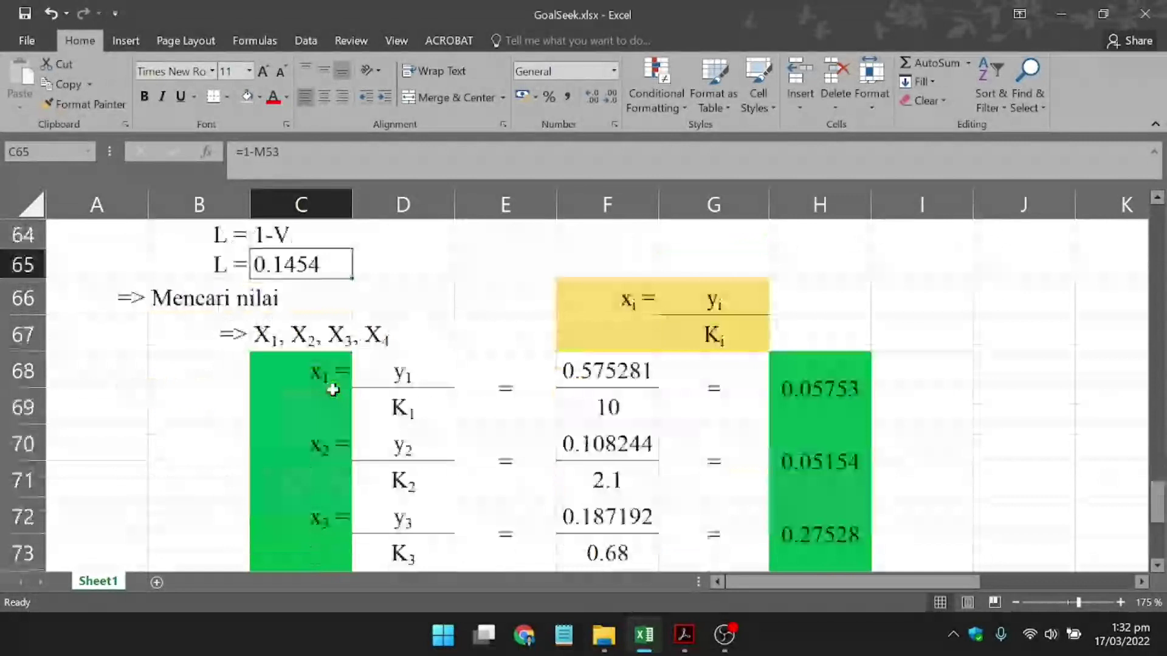
pyautogui.moveTo(607, 307); pyautogui.dragTo(749, 334)
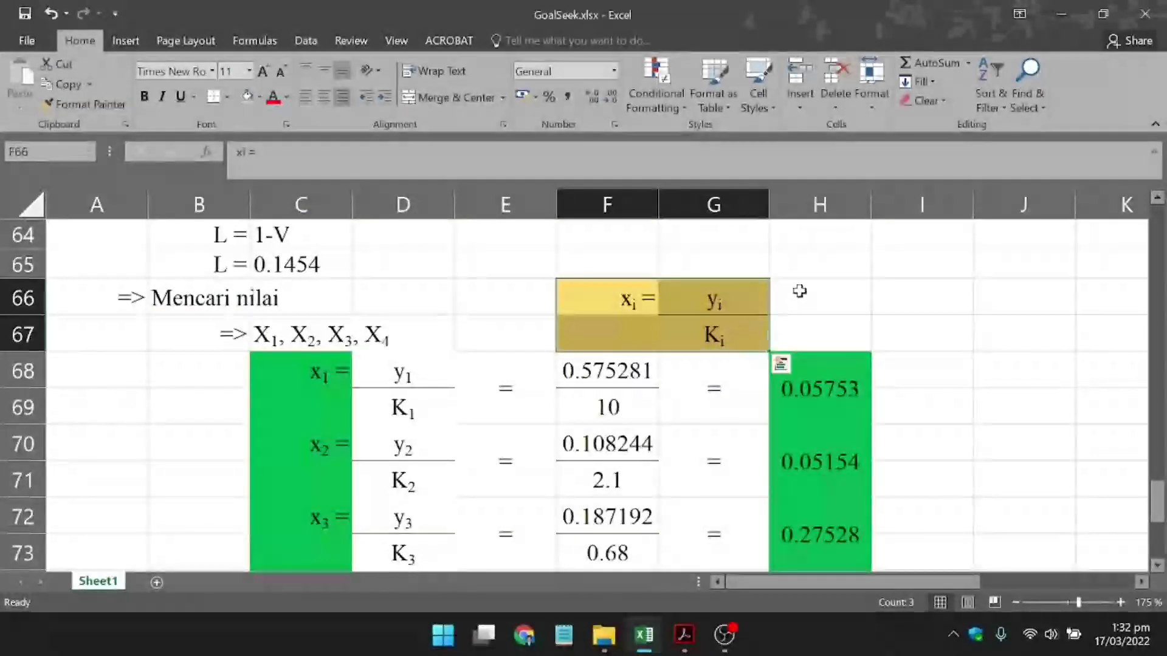
# - Compare the xi = yi/Ki equation with the x1 to x4 setup in C68:D75, down to the y1 and K1 cells
pyautogui.scroll(7, 800, 292)
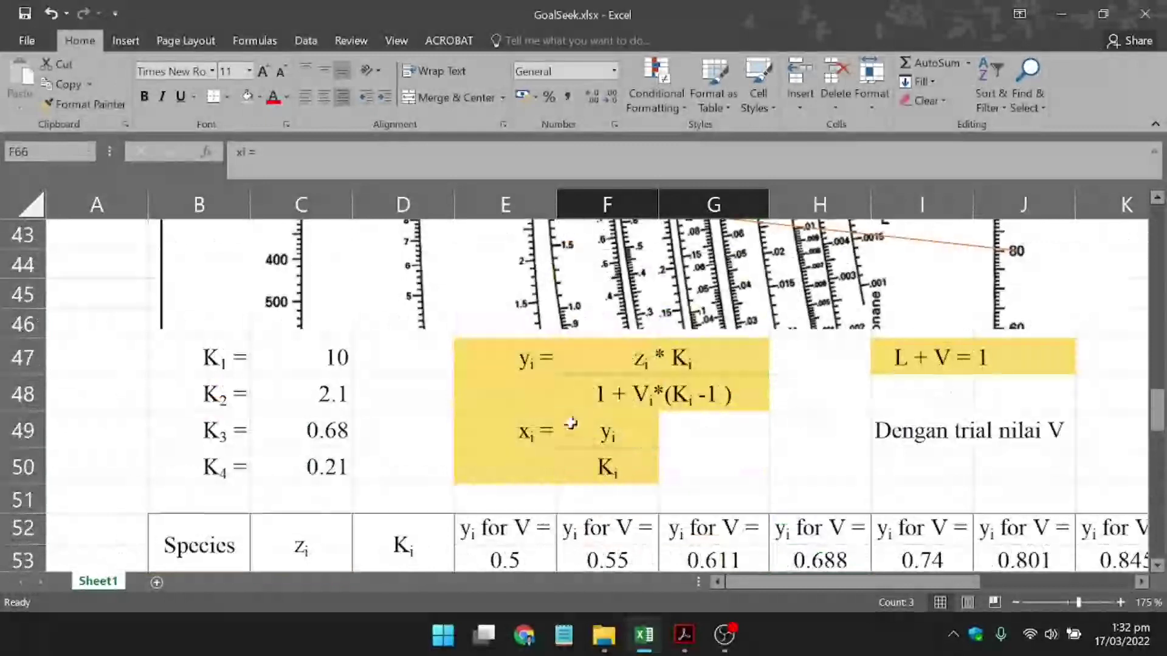
pyautogui.scroll(-8, 571, 423)
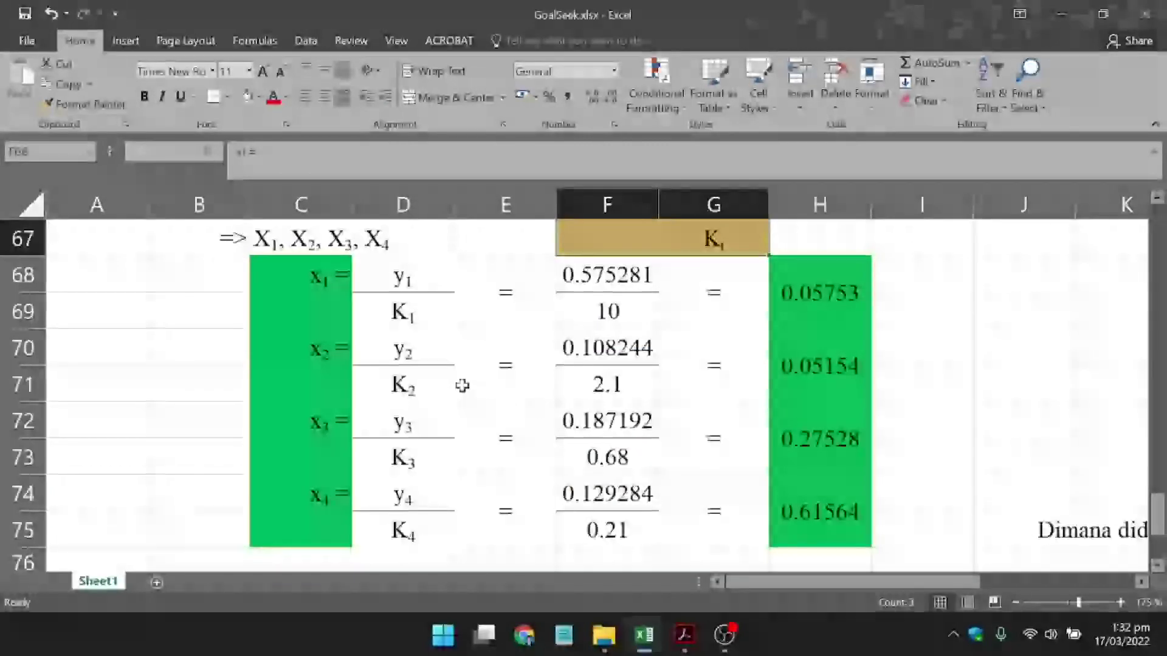
pyautogui.moveTo(328, 276); pyautogui.dragTo(435, 545)
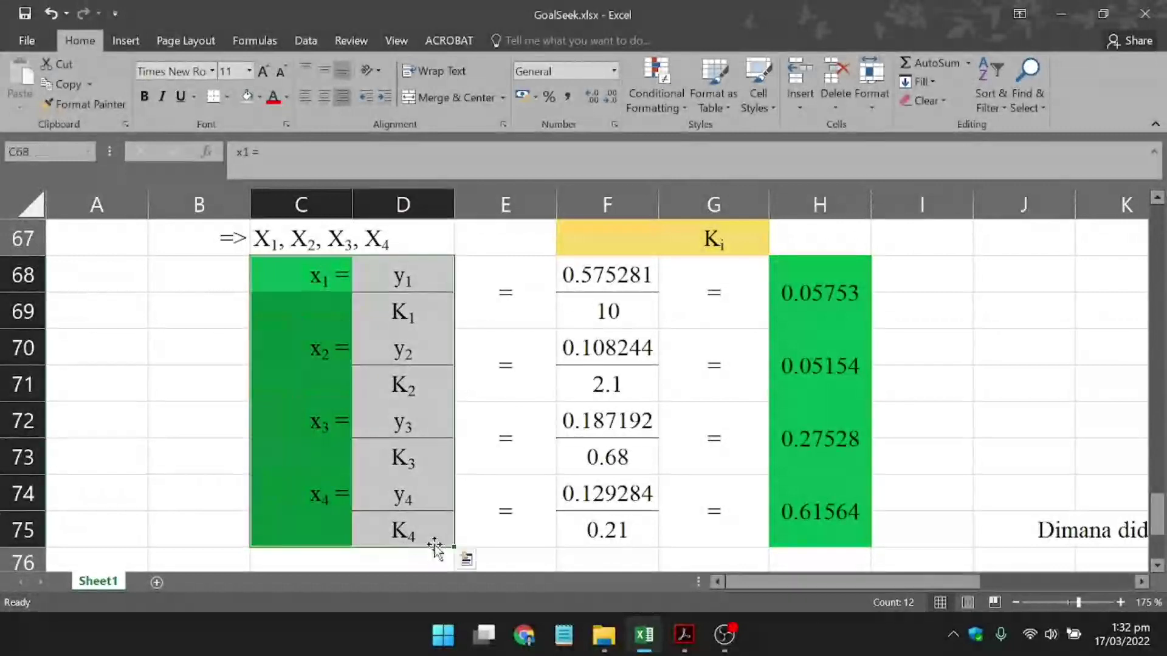
pyautogui.click(300, 321)
pyautogui.scroll(1, 426, 292)
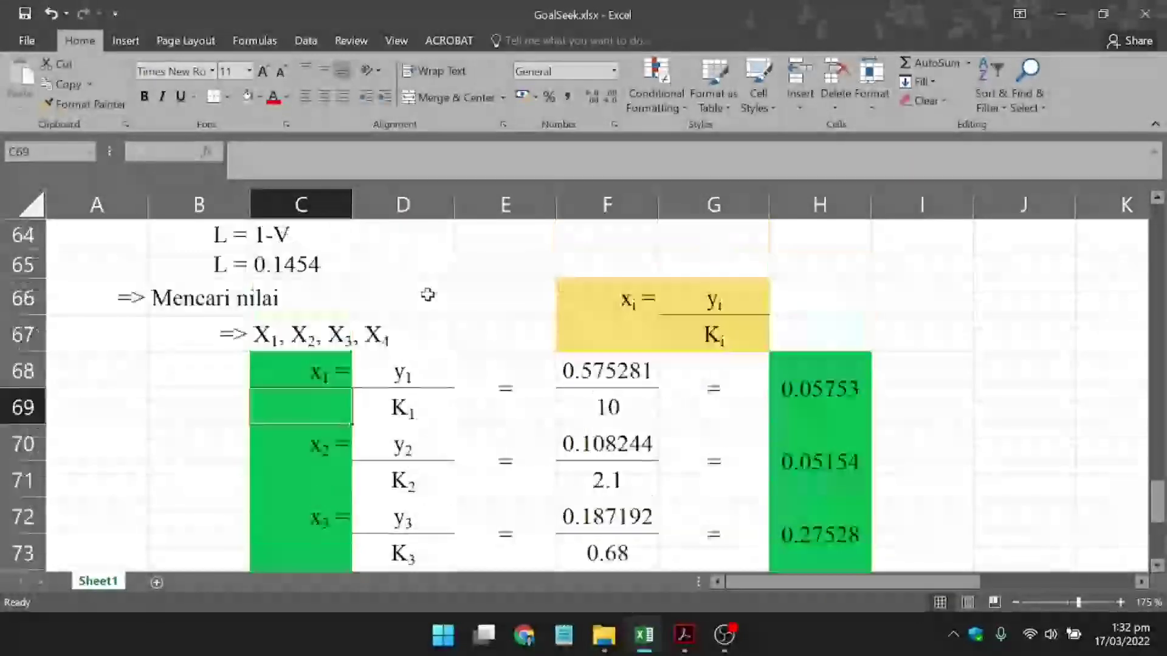
pyautogui.click(406, 375)
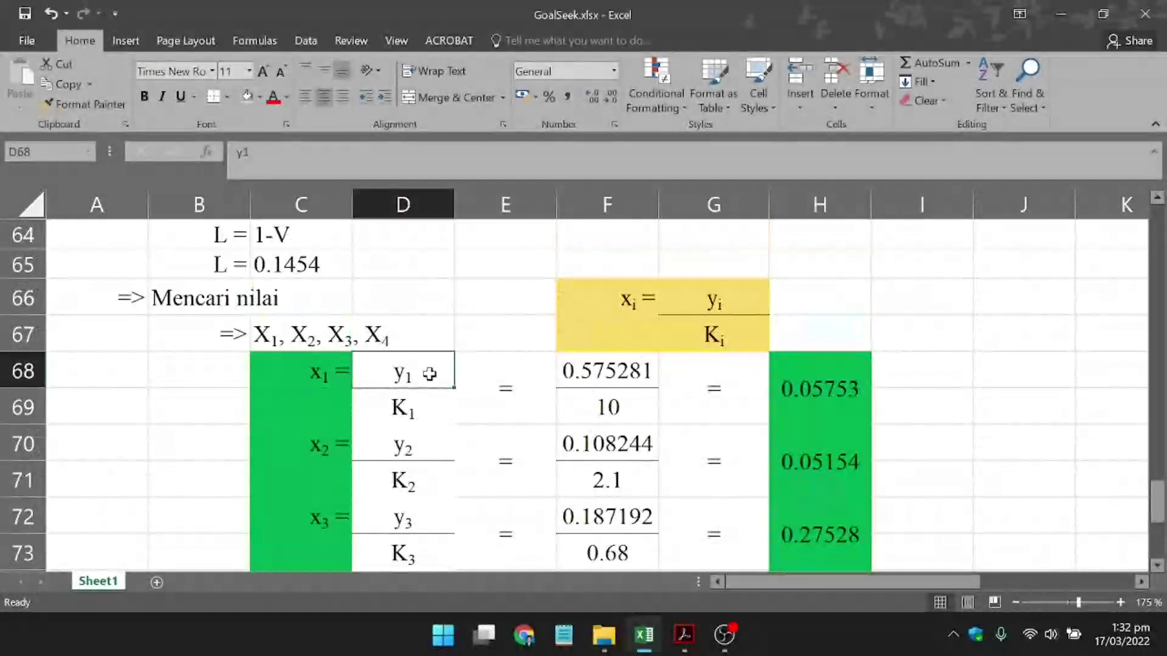
pyautogui.click(426, 412)
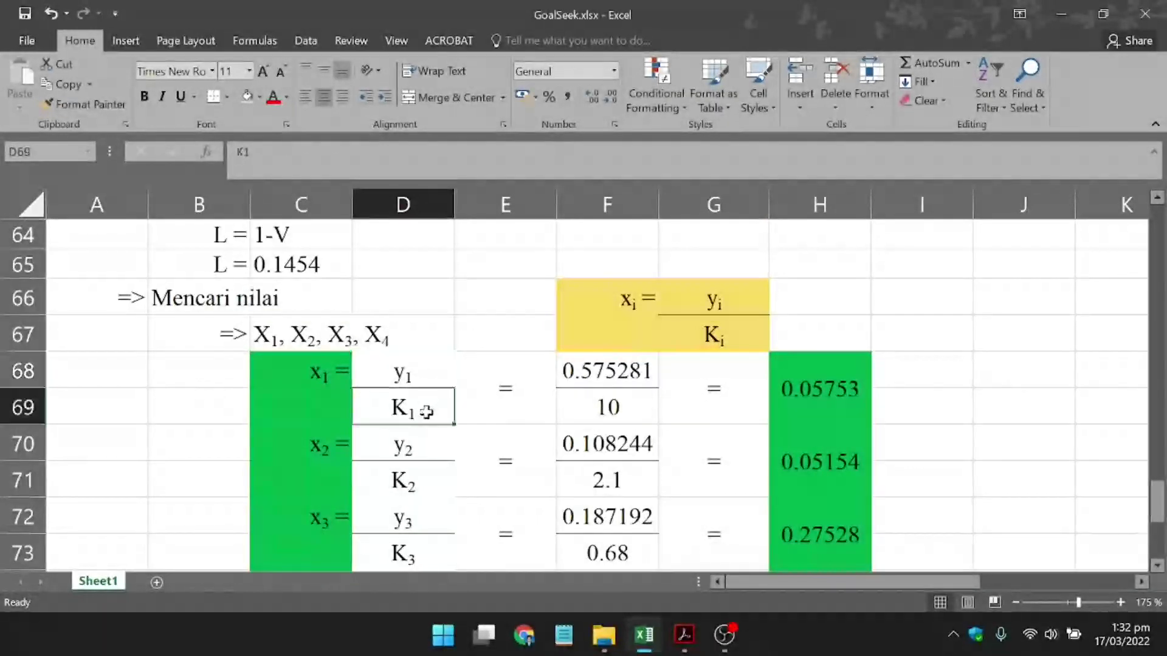
# - Review the calculated x1 to x4 results in H68:H75 against their yi and Ki values
pyautogui.moveTo(858, 383); pyautogui.dragTo(837, 503)
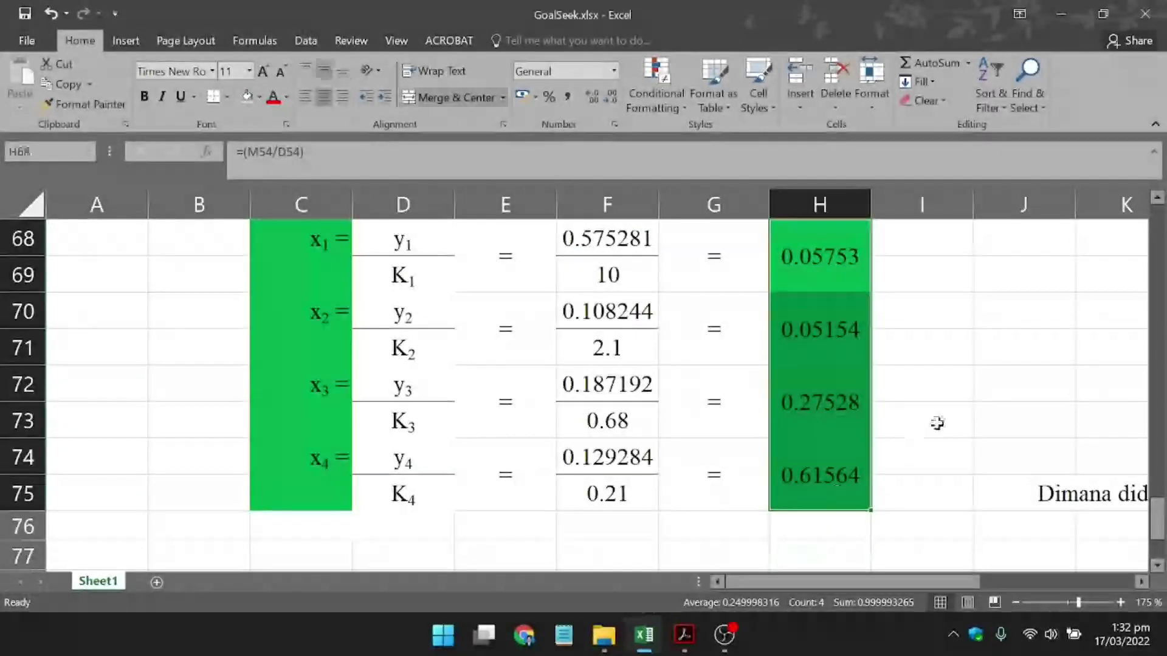
pyautogui.scroll(4, 911, 393)
pyautogui.scroll(1, 915, 393)
pyautogui.scroll(-6, 887, 392)
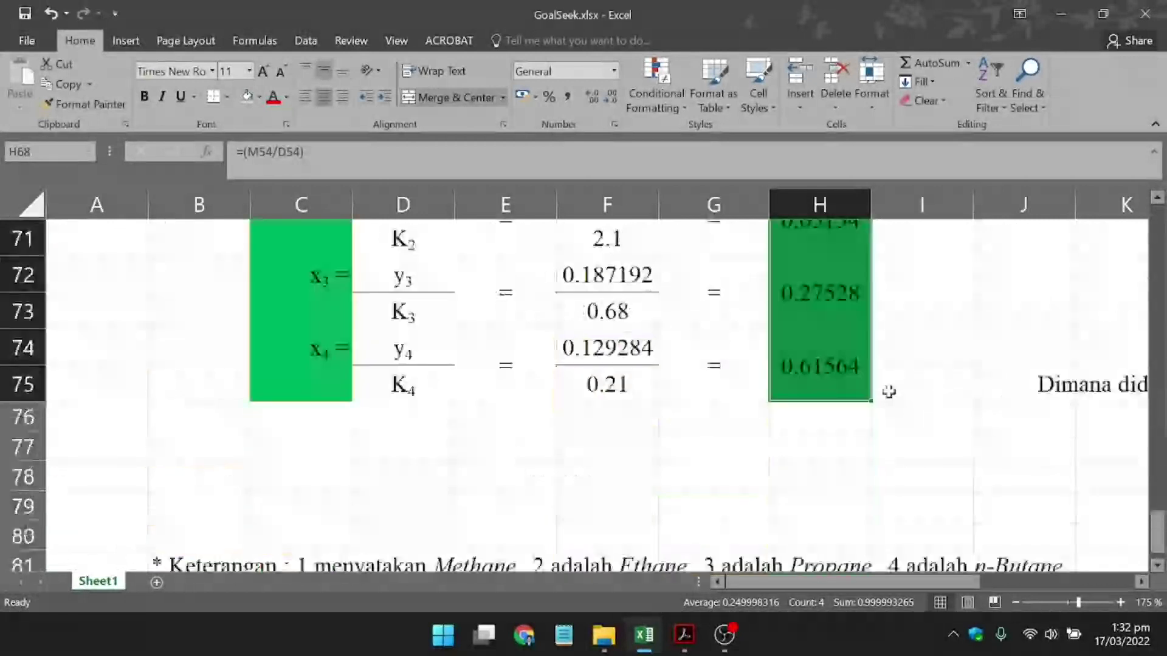
pyautogui.scroll(1, 881, 380)
pyautogui.scroll(1, 865, 348)
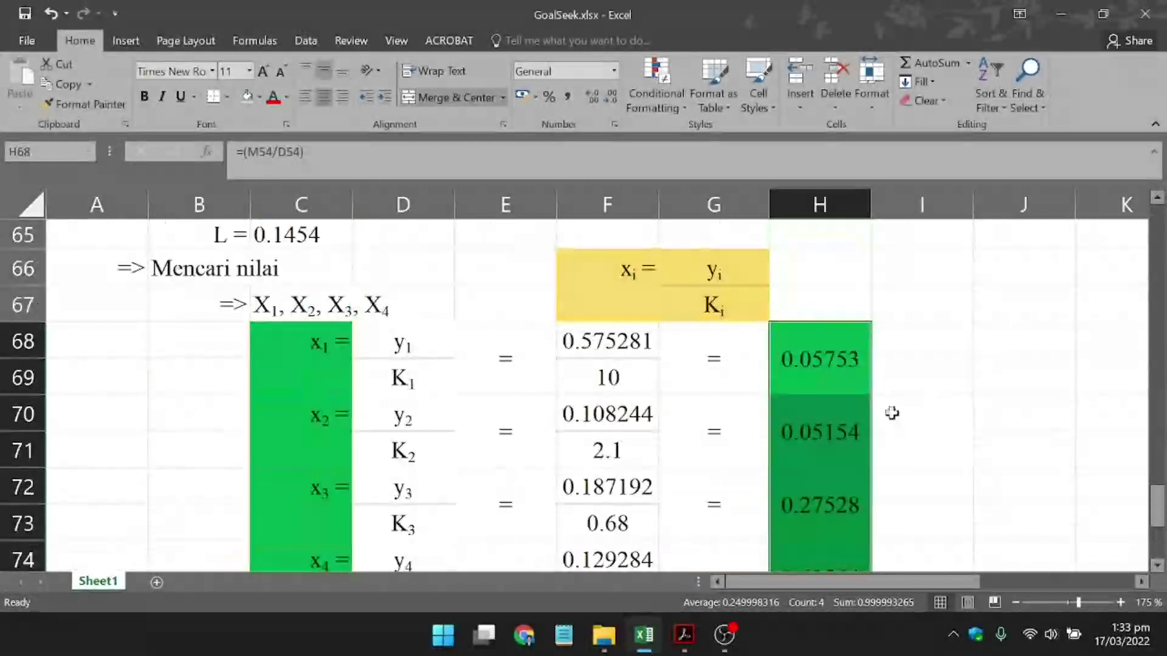
pyautogui.scroll(-1, 870, 390)
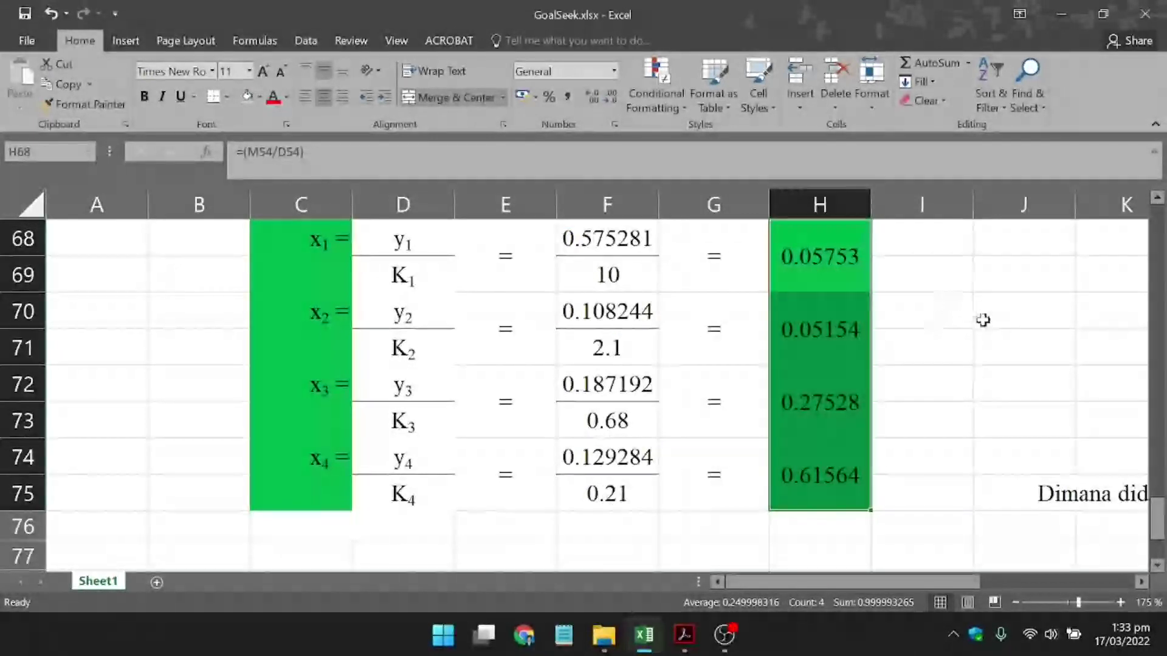
# - Examine the yi values of the final trial in M54:M57 and the M54 formula
pyautogui.scroll(5, 985, 328)
pyautogui.moveTo(945, 582); pyautogui.dragTo(1041, 577)
pyautogui.moveTo(939, 294); pyautogui.dragTo(933, 354)
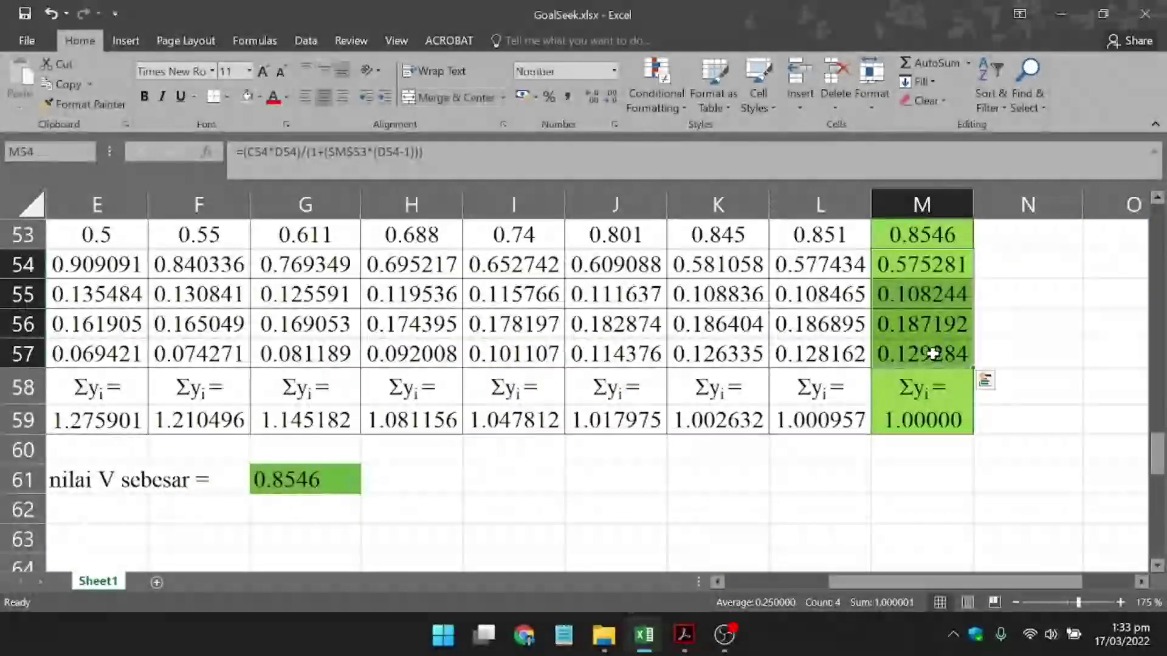
pyautogui.scroll(1, 933, 355)
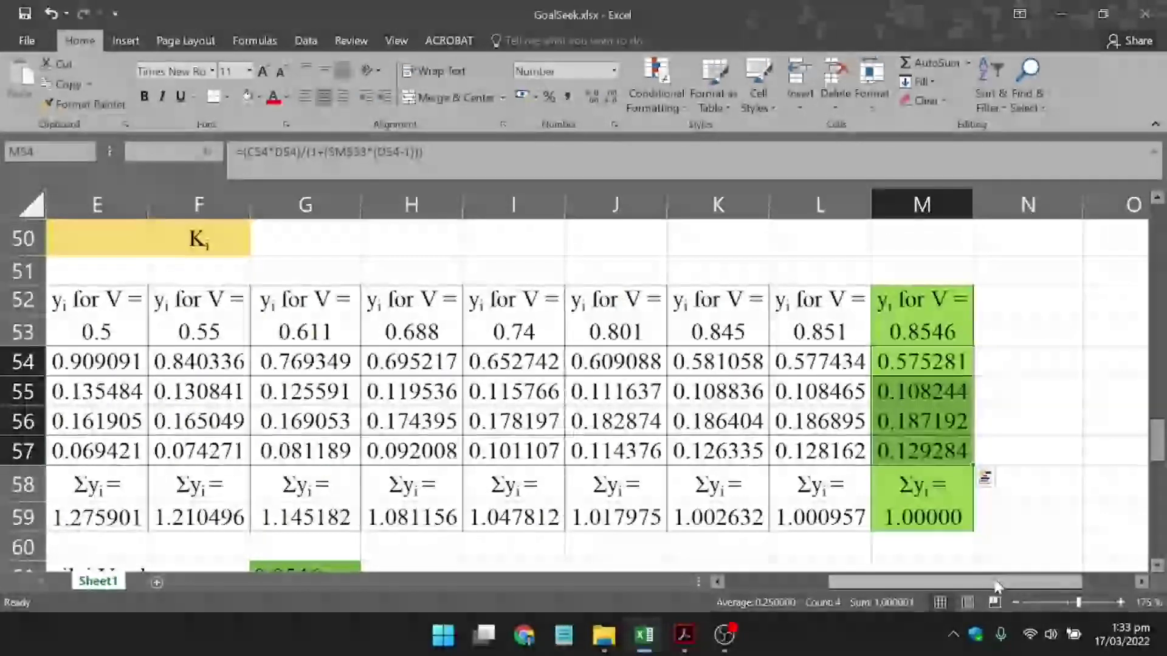
pyautogui.moveTo(997, 586); pyautogui.dragTo(971, 584)
pyautogui.click(928, 371)
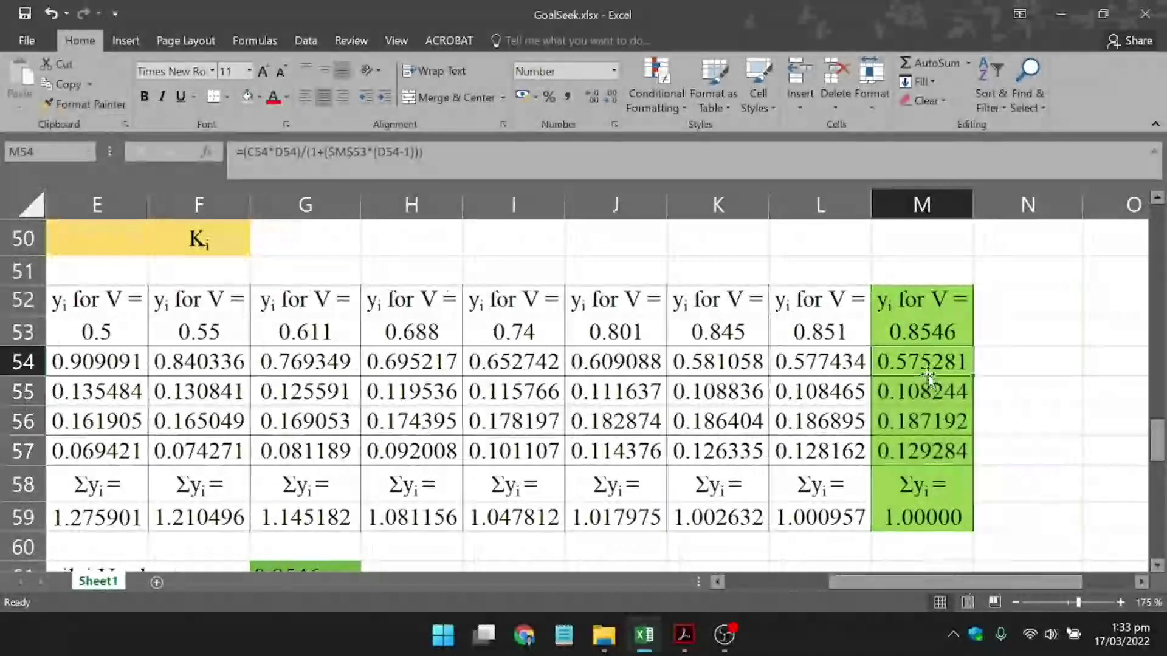
pyautogui.moveTo(928, 375); pyautogui.dragTo(924, 453)
# - Revisit the xi results in H68:H75 and check the L formula in C65
pyautogui.moveTo(859, 582); pyautogui.dragTo(739, 520)
pyautogui.scroll(-5, 736, 481)
pyautogui.moveTo(834, 344); pyautogui.dragTo(817, 480)
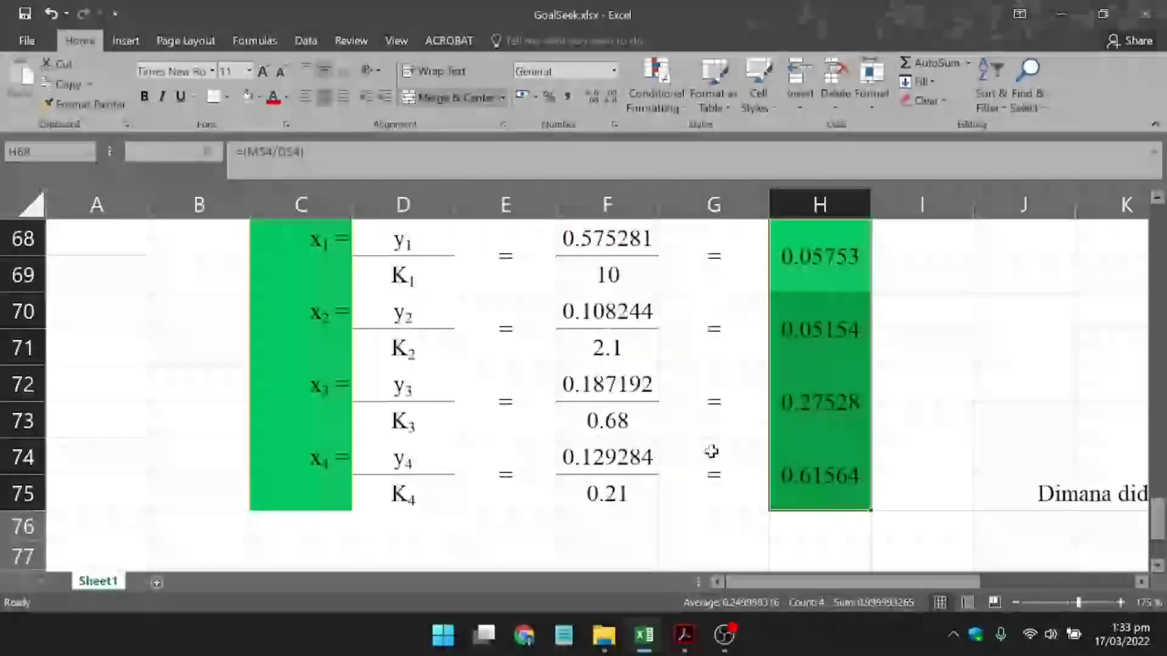
pyautogui.scroll(4, 711, 451)
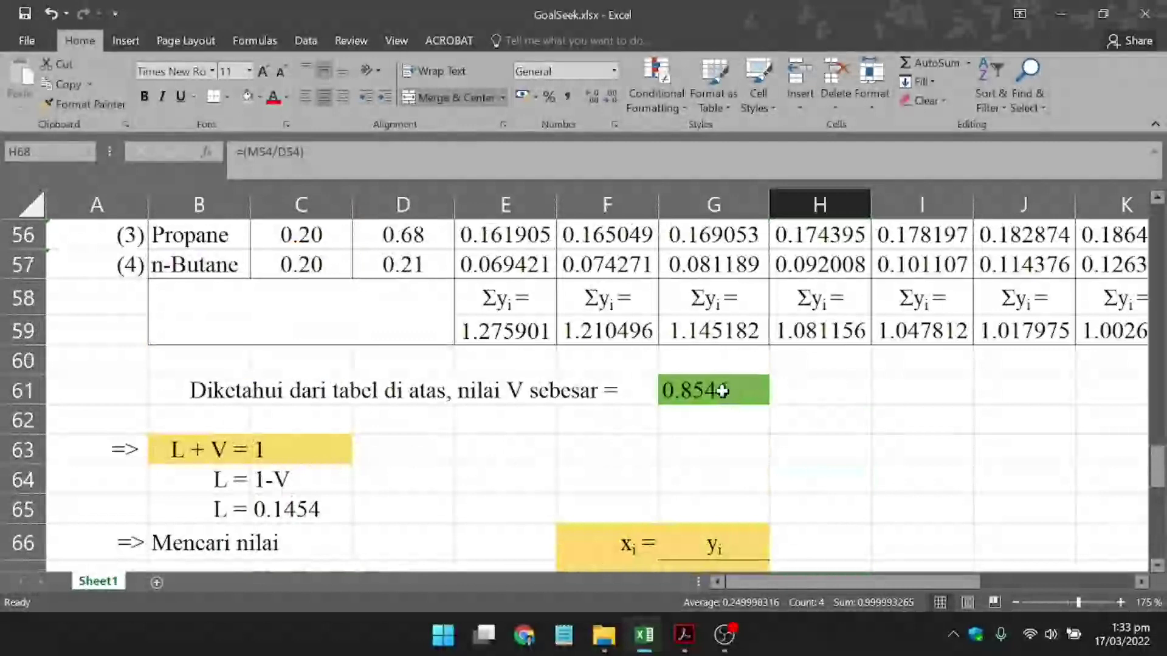
pyautogui.click(287, 510)
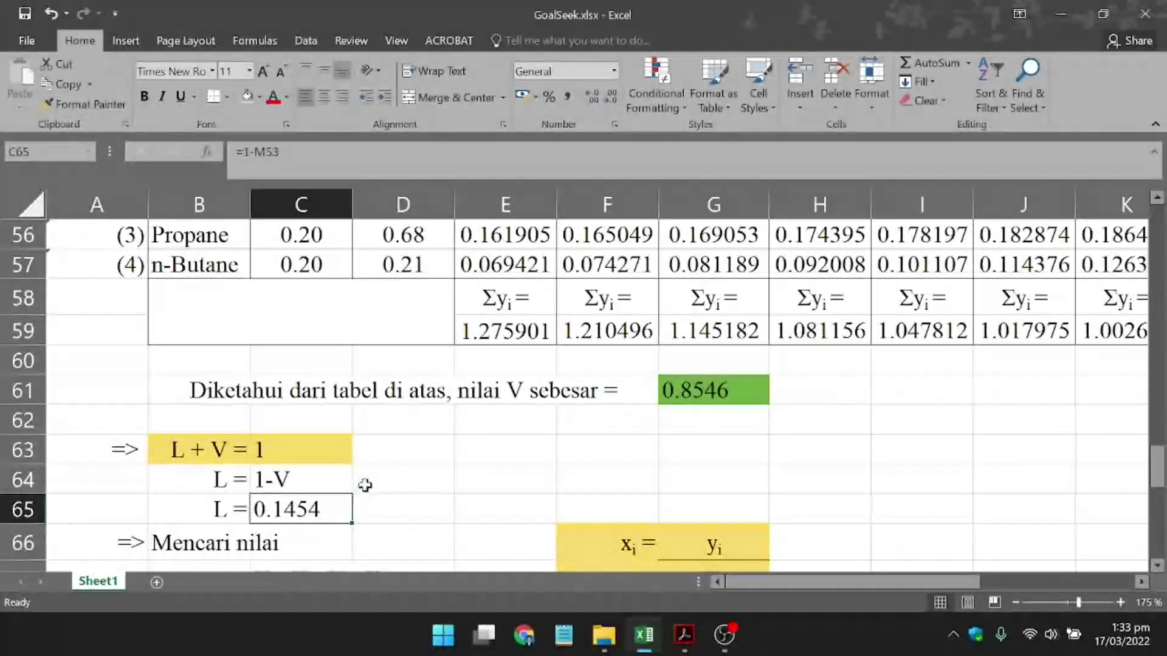
pyautogui.scroll(-4, 830, 434)
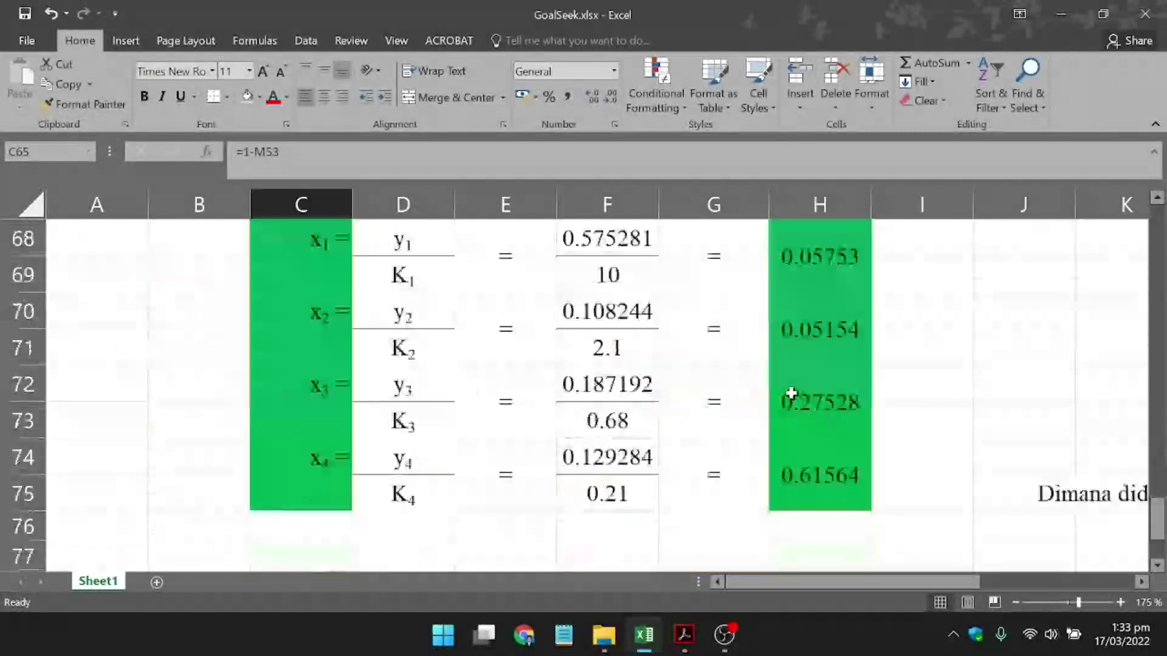
# - Look back over the whole solution, from the xi results up to the given data and K-value chart, ending at the yi trial table
pyautogui.scroll(1, 789, 394)
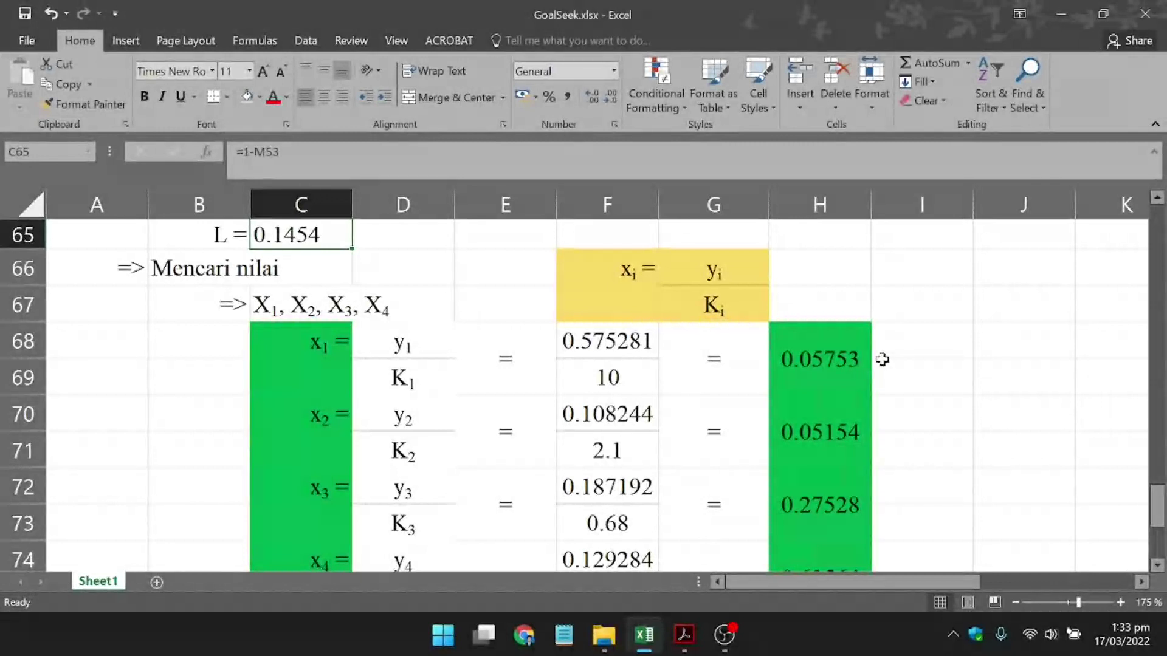
pyautogui.scroll(4, 787, 354)
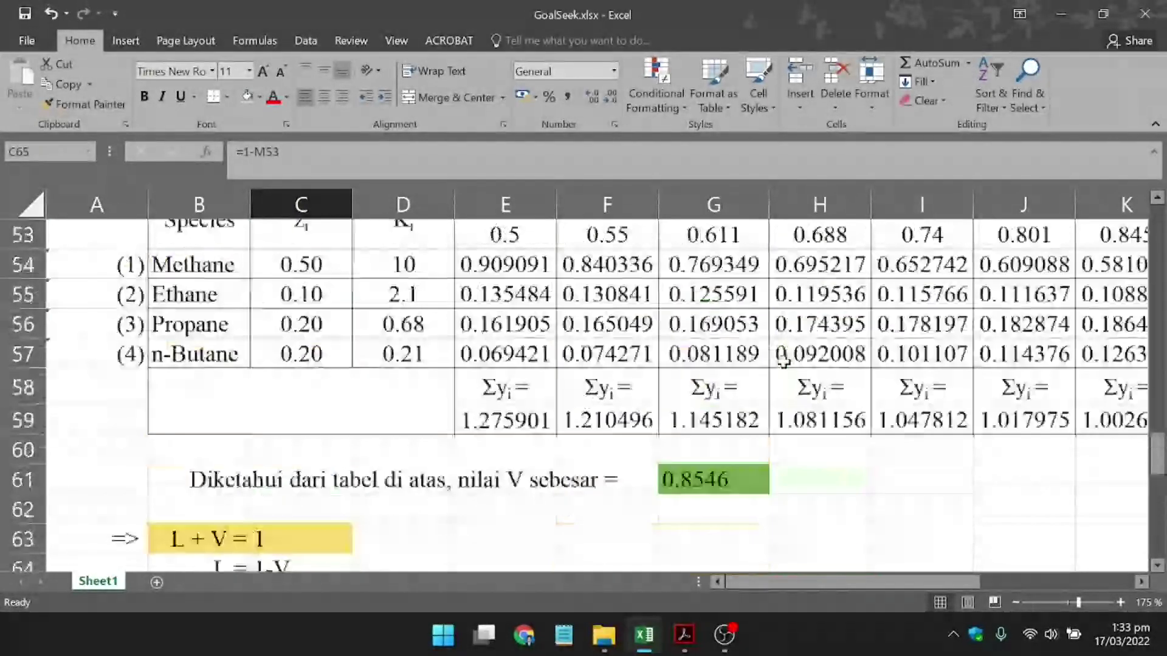
pyautogui.scroll(2, 785, 362)
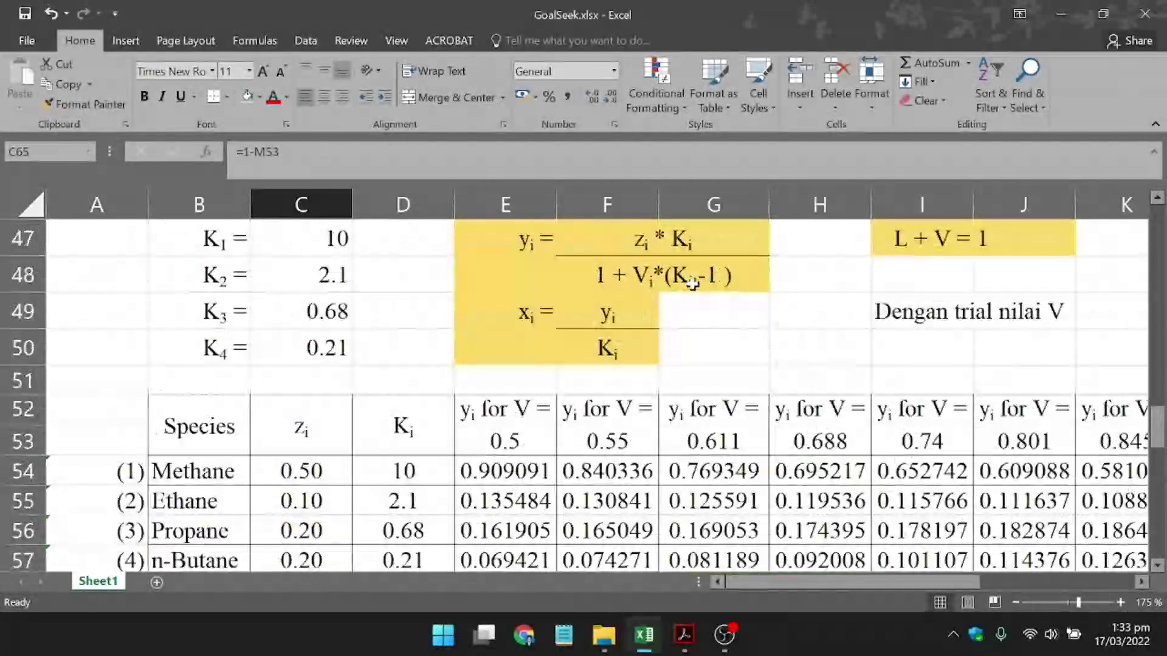
pyautogui.scroll(15, 692, 283)
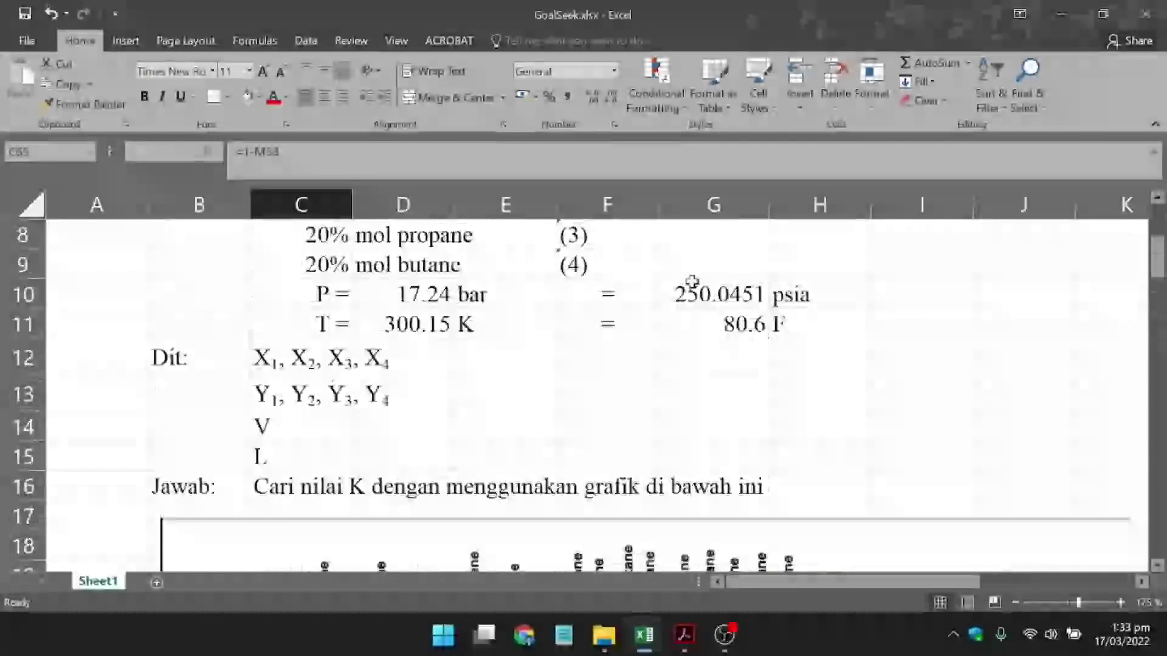
pyautogui.scroll(-13, 692, 281)
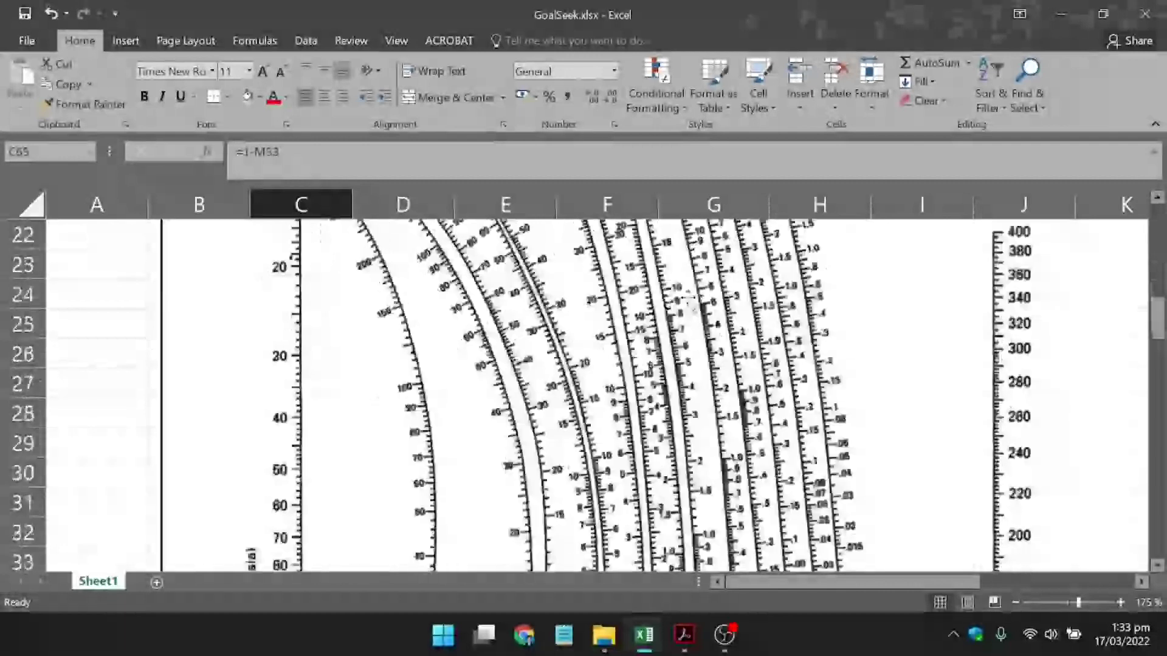
pyautogui.scroll(-4, 692, 302)
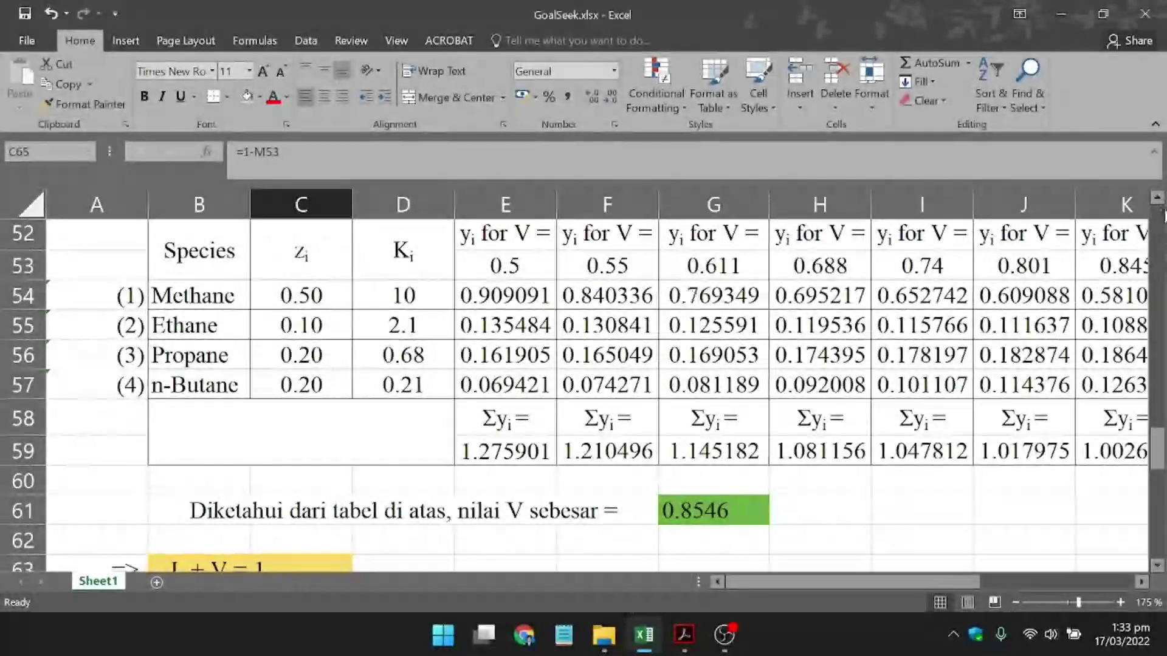
pyautogui.click(1158, 199)
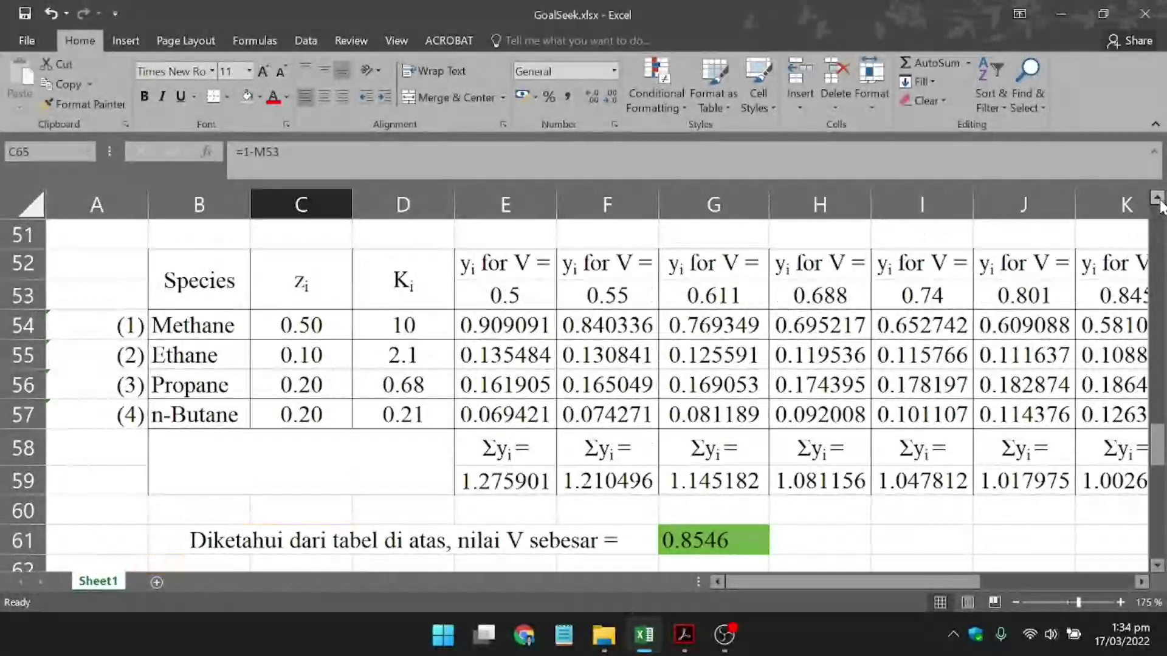
pyautogui.click(1158, 198)
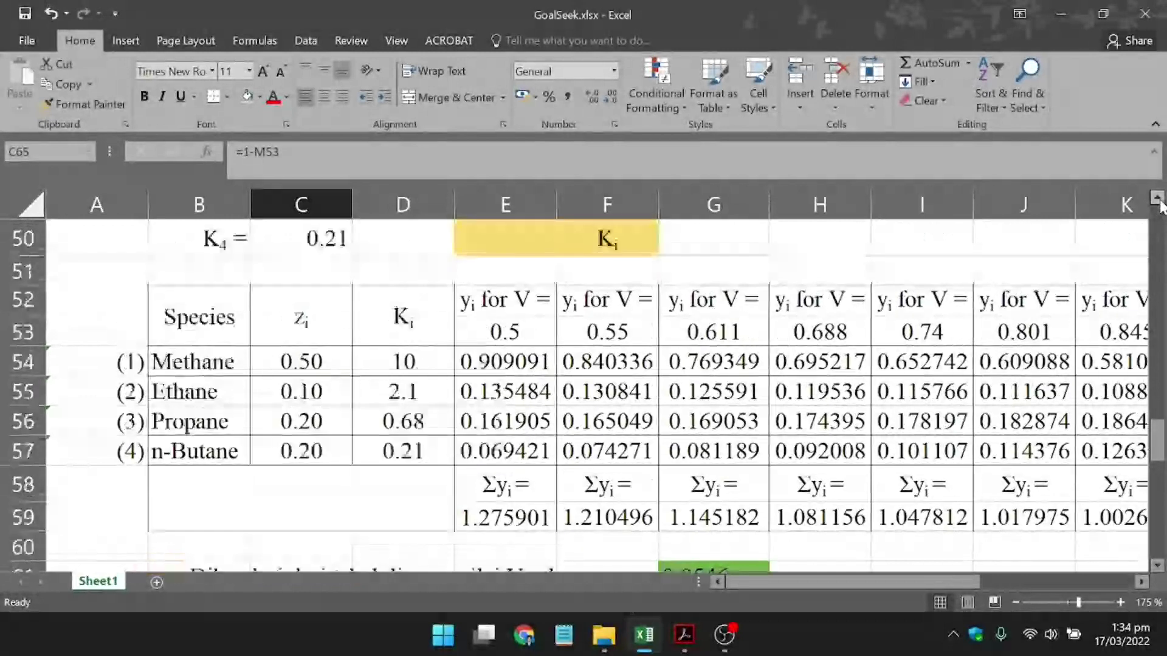
pyautogui.click(1157, 565)
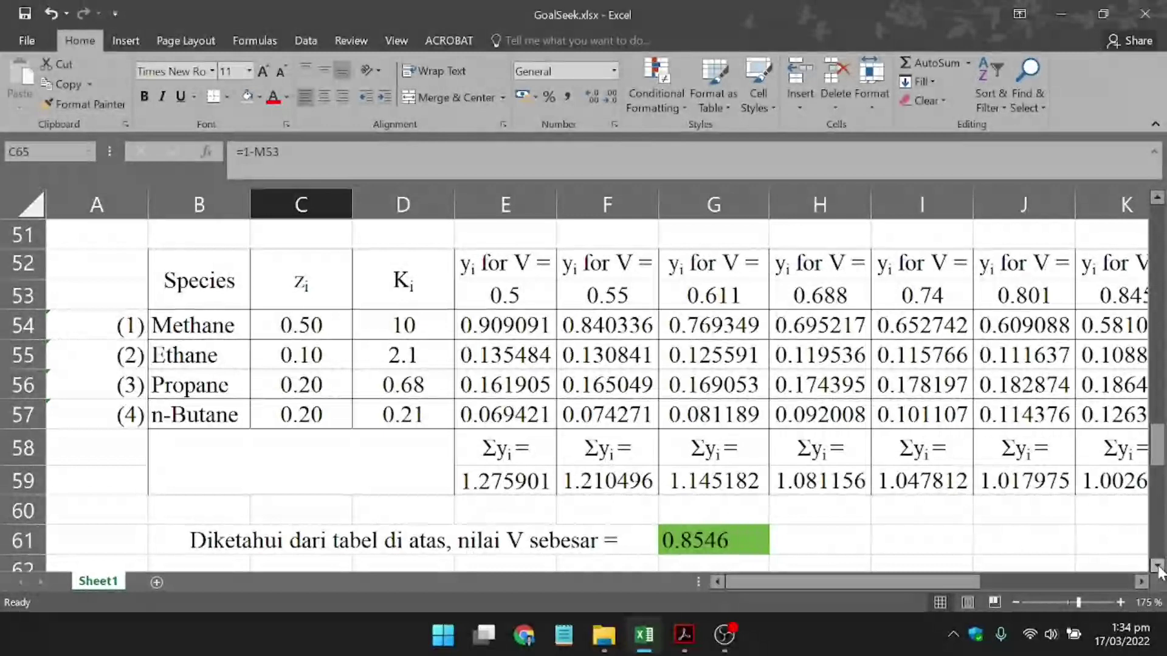
pyautogui.hotkey('alt', 'w')
pyautogui.press('v')
pyautogui.press('g')
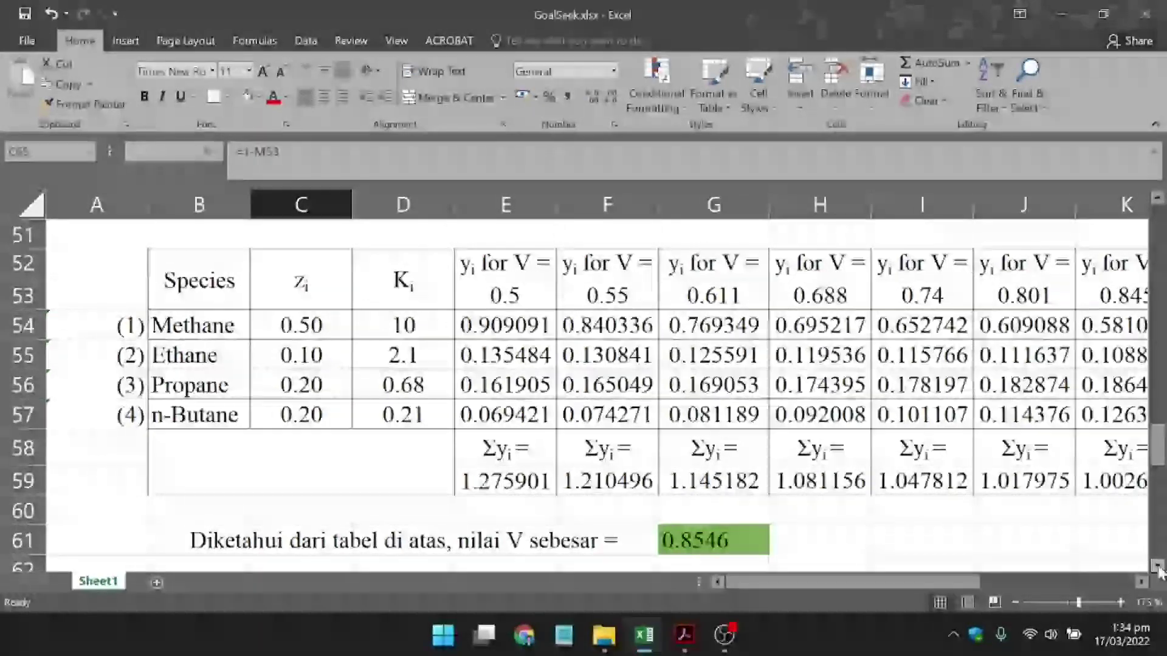
pyautogui.hotkey('alt', 'w')
pyautogui.press('v')
pyautogui.press('g')
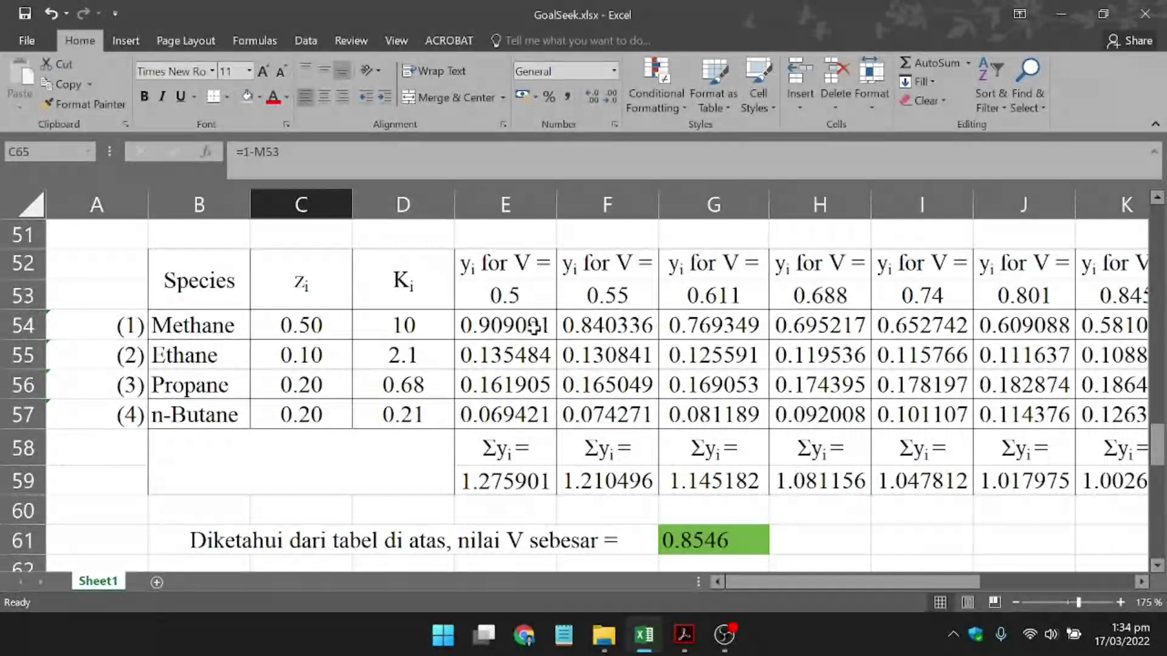
# - Clear the trial columns after V = 0.5 by deleting the contents of F52:M59
pyautogui.scroll(1, 532, 326)
pyautogui.scroll(1, 532, 326)
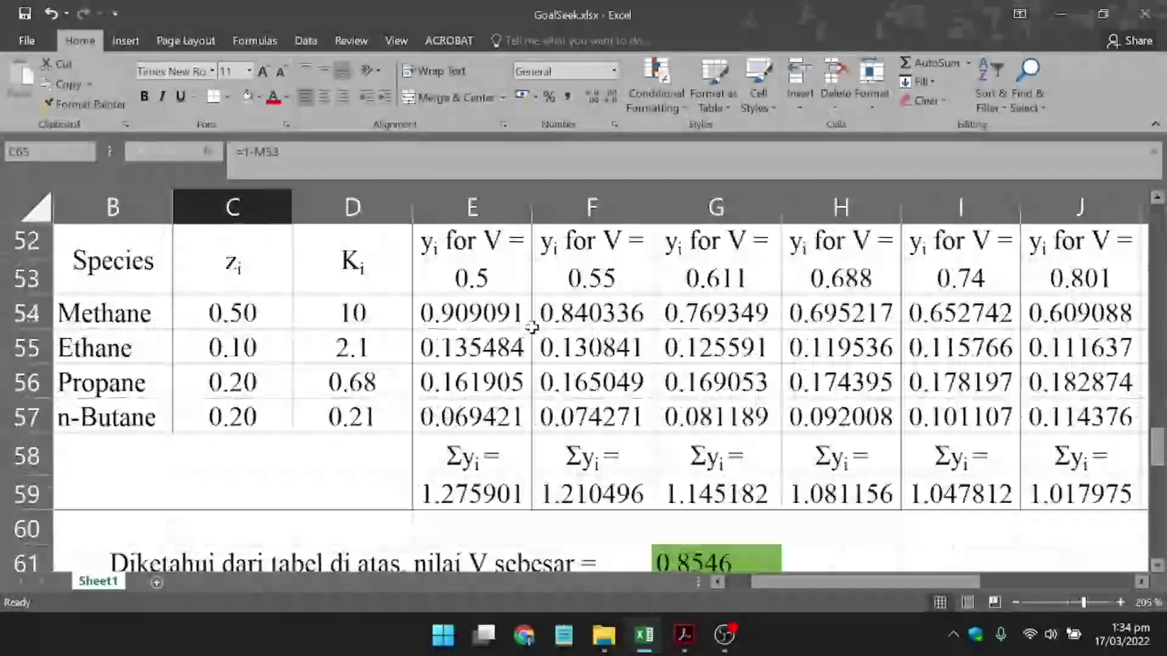
pyautogui.moveTo(958, 582); pyautogui.dragTo(923, 585)
pyautogui.scroll(1, 764, 418)
pyautogui.scroll(-1, 764, 417)
pyautogui.moveTo(728, 240); pyautogui.dragTo(1057, 488)
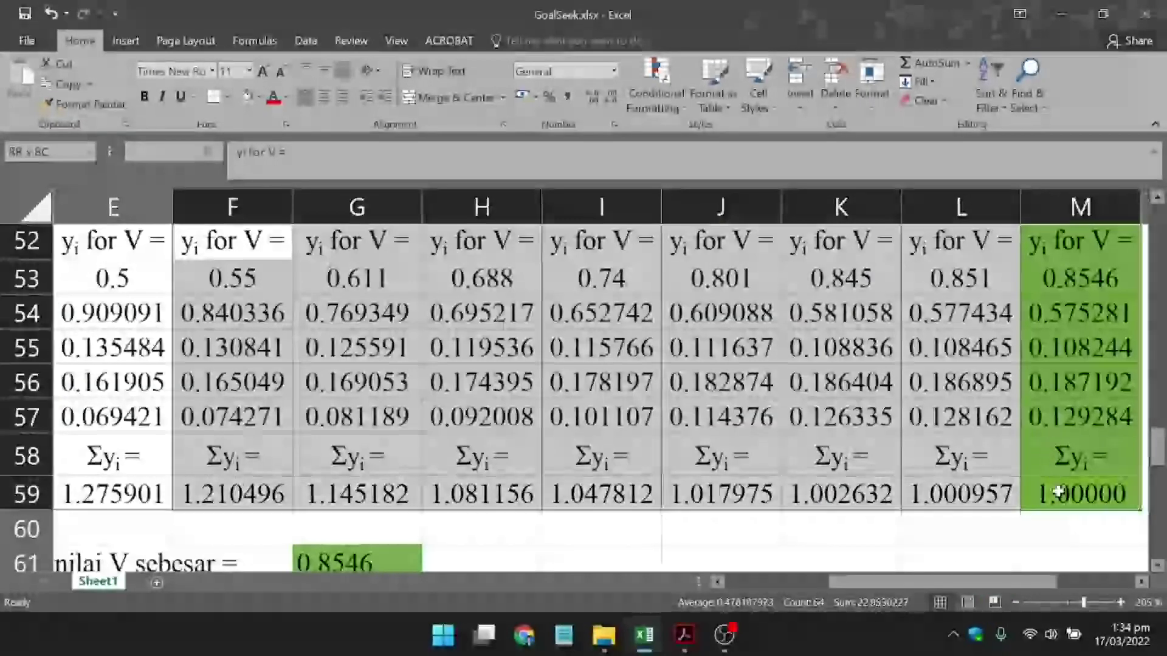
pyautogui.press('Delete')
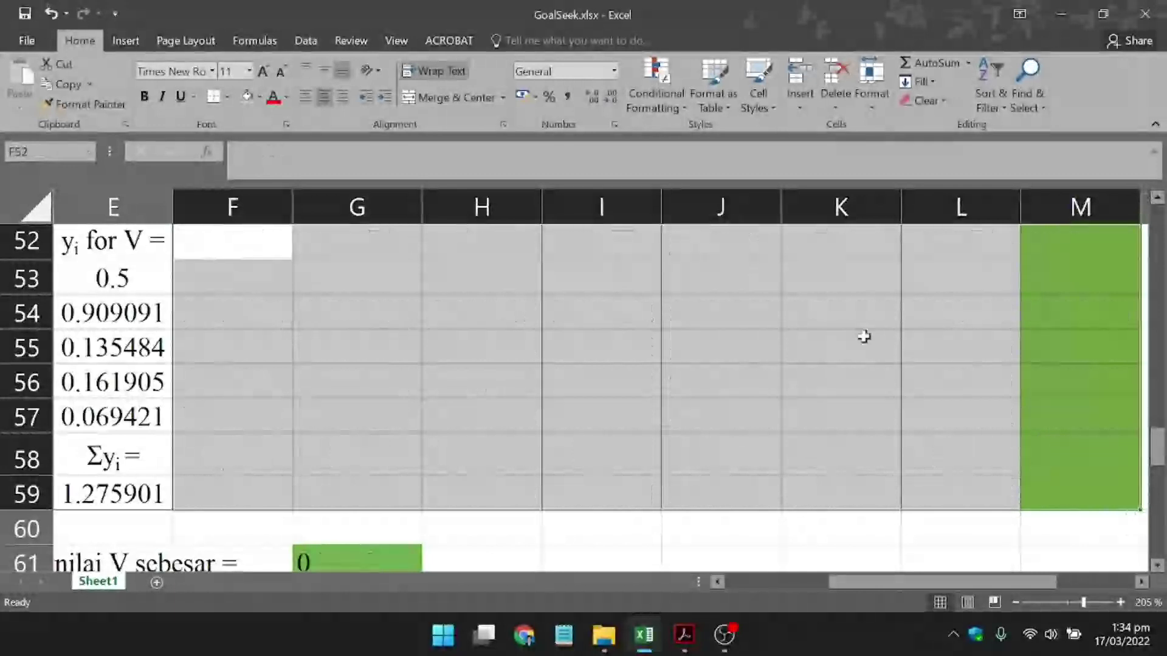
pyautogui.click(695, 352)
pyautogui.moveTo(917, 583); pyautogui.dragTo(796, 593)
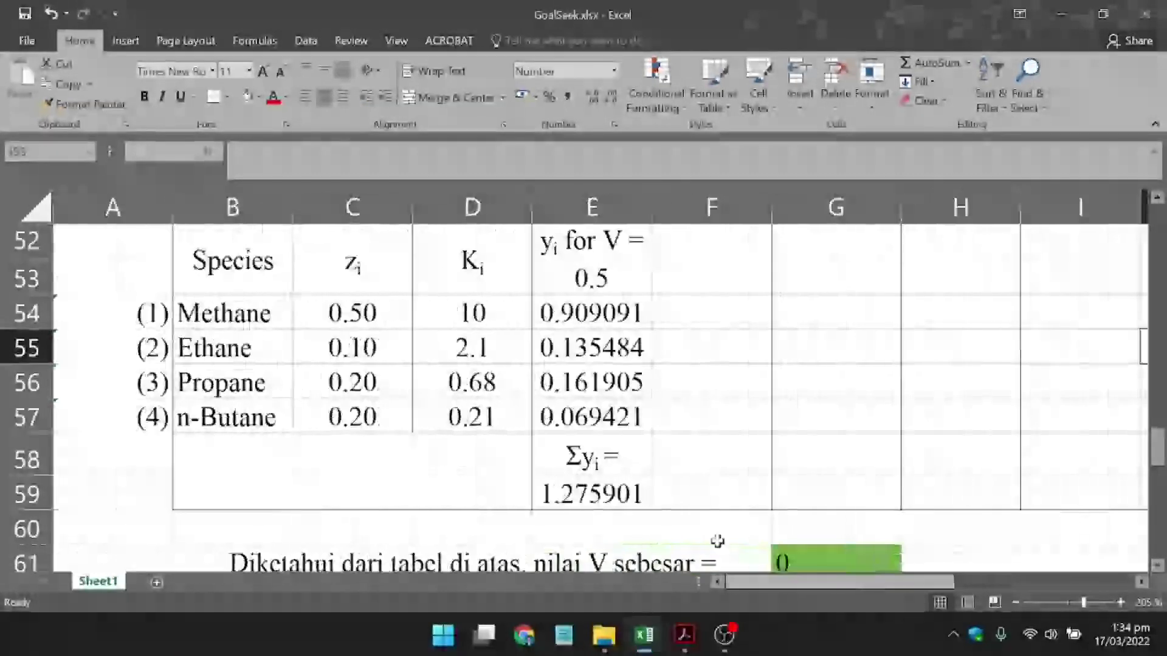
# - Check the V value in E53 and the yi formulas in E54:E57 of the remaining trial column
pyautogui.click(616, 280)
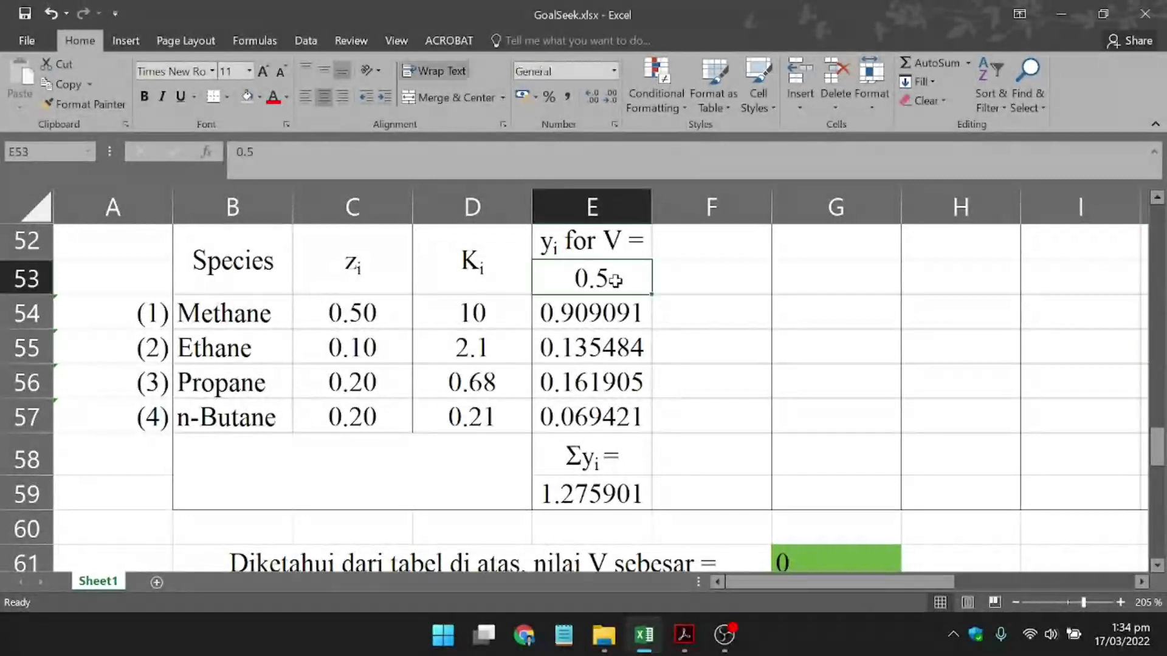
pyautogui.moveTo(605, 310); pyautogui.dragTo(606, 427)
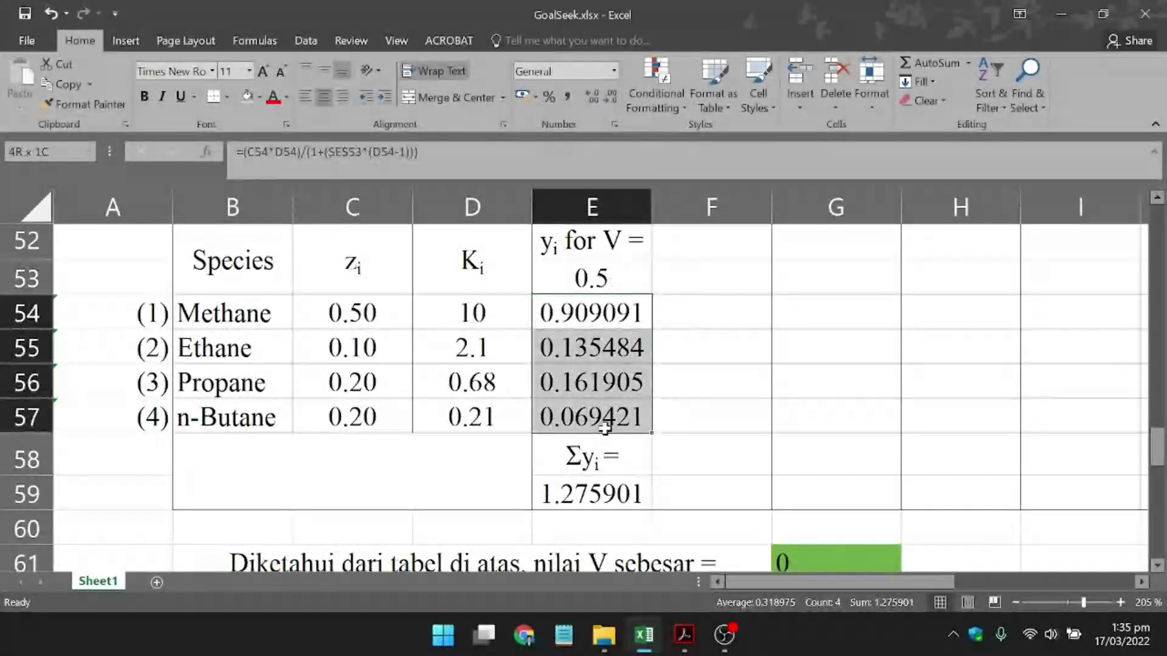
pyautogui.click(588, 310)
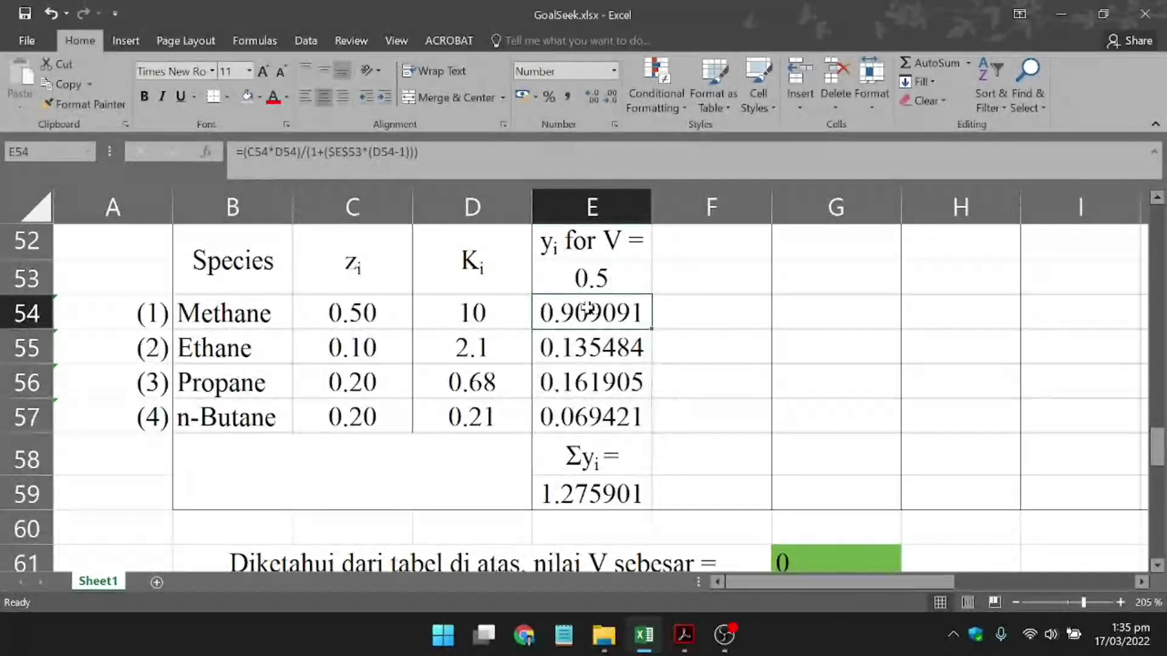
# - Check the yi formulas for ethane, propane and n-butane in E55:E57 and the sum formula in E59
pyautogui.click(589, 349)
pyautogui.click(578, 381)
pyautogui.click(578, 410)
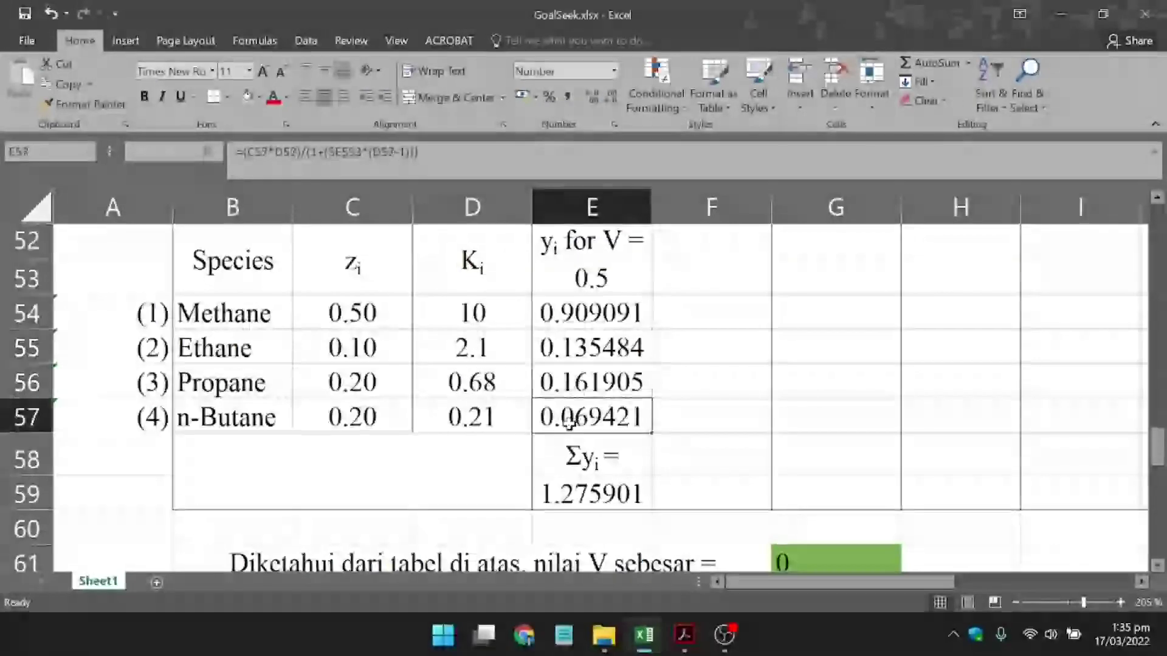
pyautogui.click(574, 496)
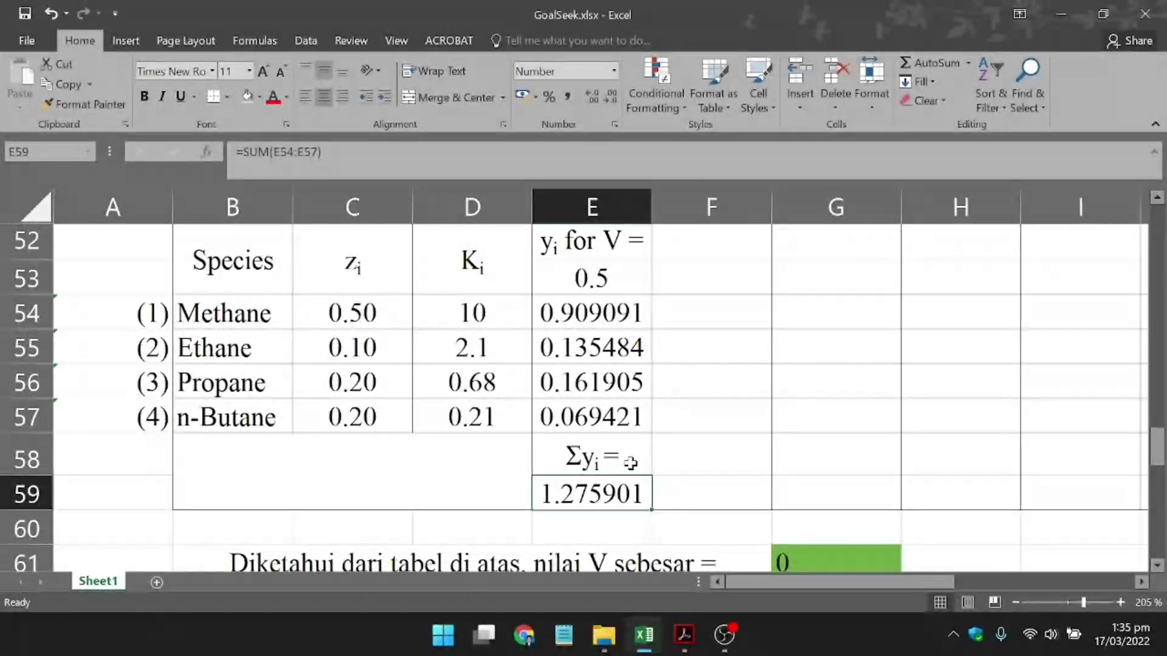
# - Run Goal Seek to bring the yi sum in E59 to 1 by changing V in E53, and keep the solution
pyautogui.click(304, 42)
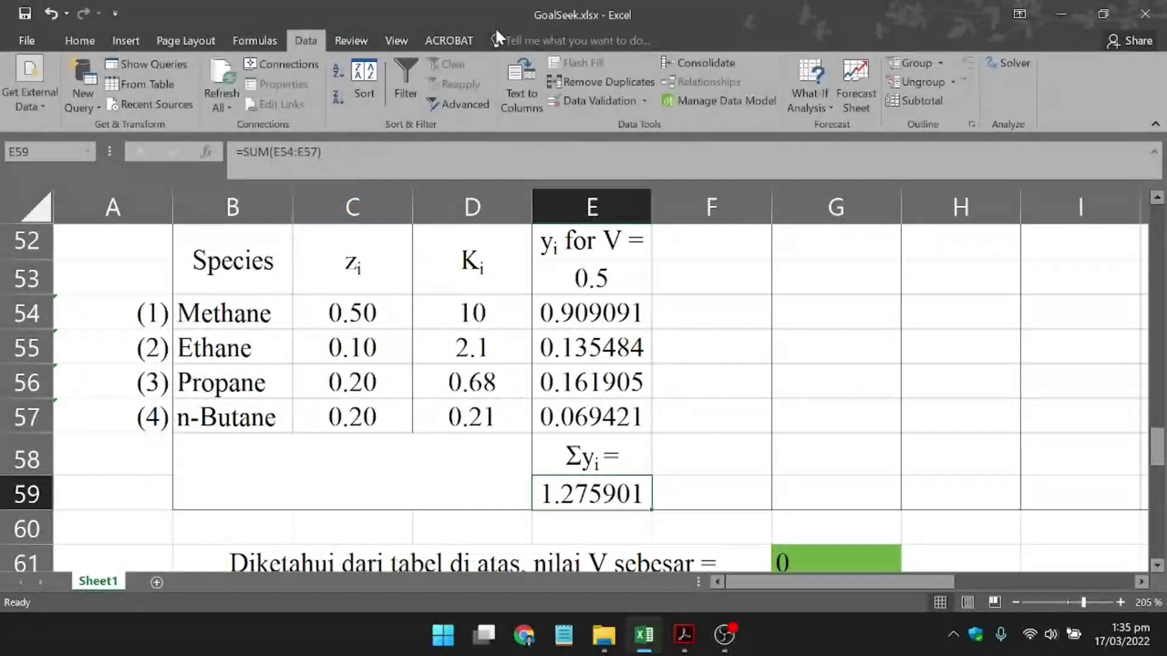
pyautogui.click(822, 107)
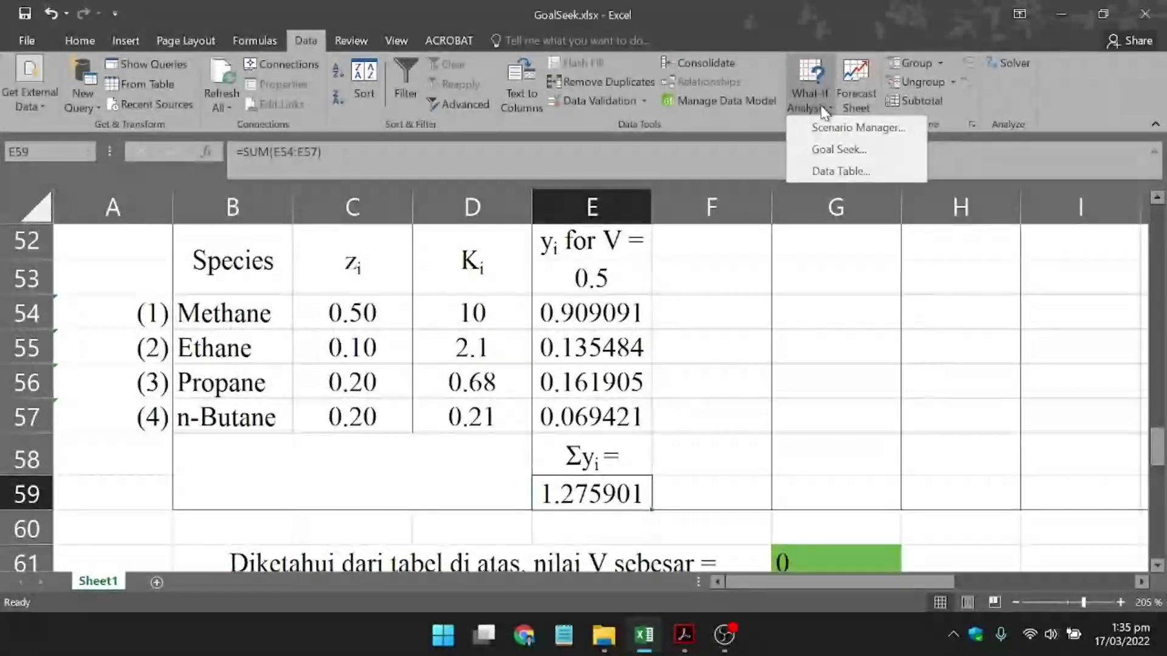
pyautogui.click(844, 153)
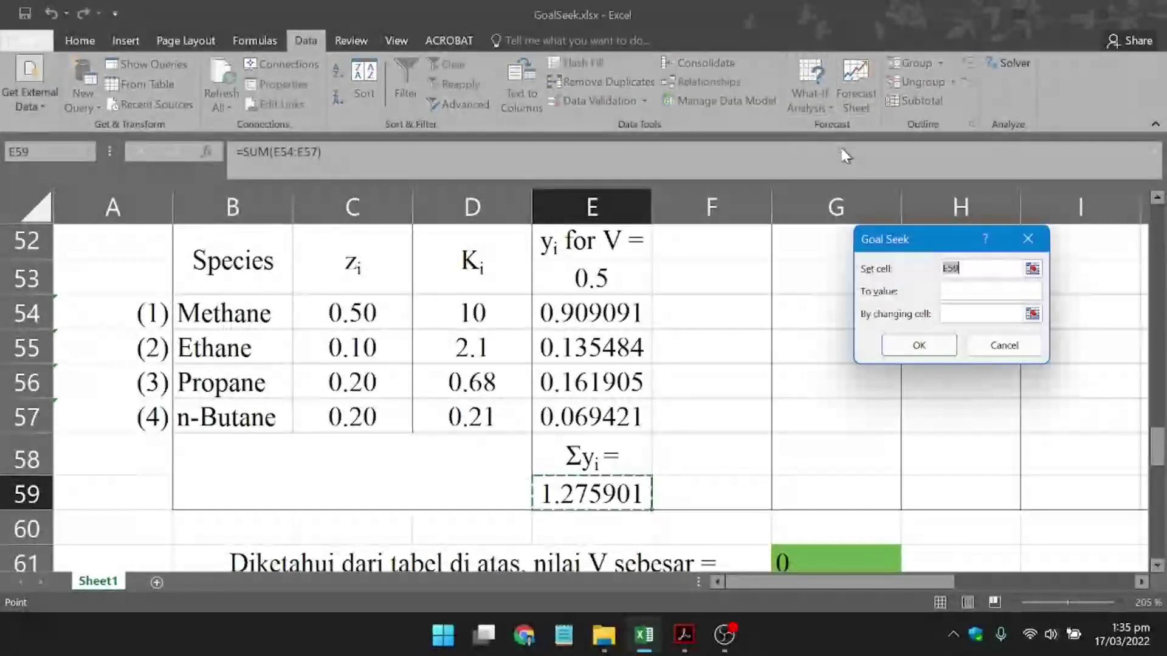
pyautogui.moveTo(891, 244); pyautogui.dragTo(709, 317)
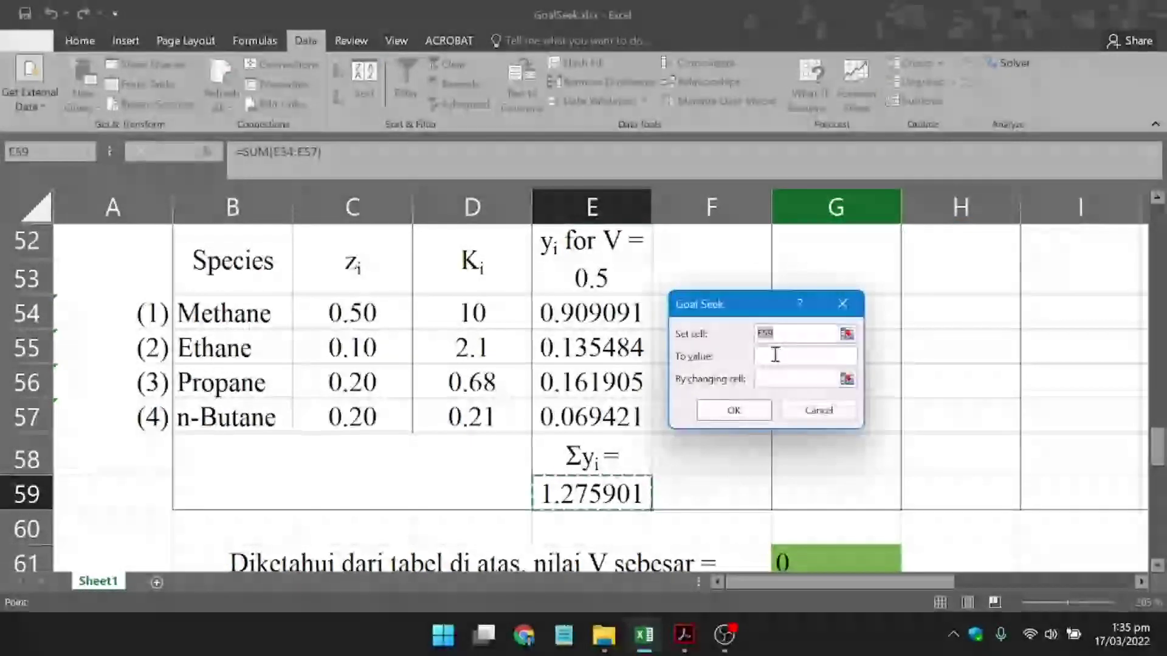
pyautogui.click(603, 496)
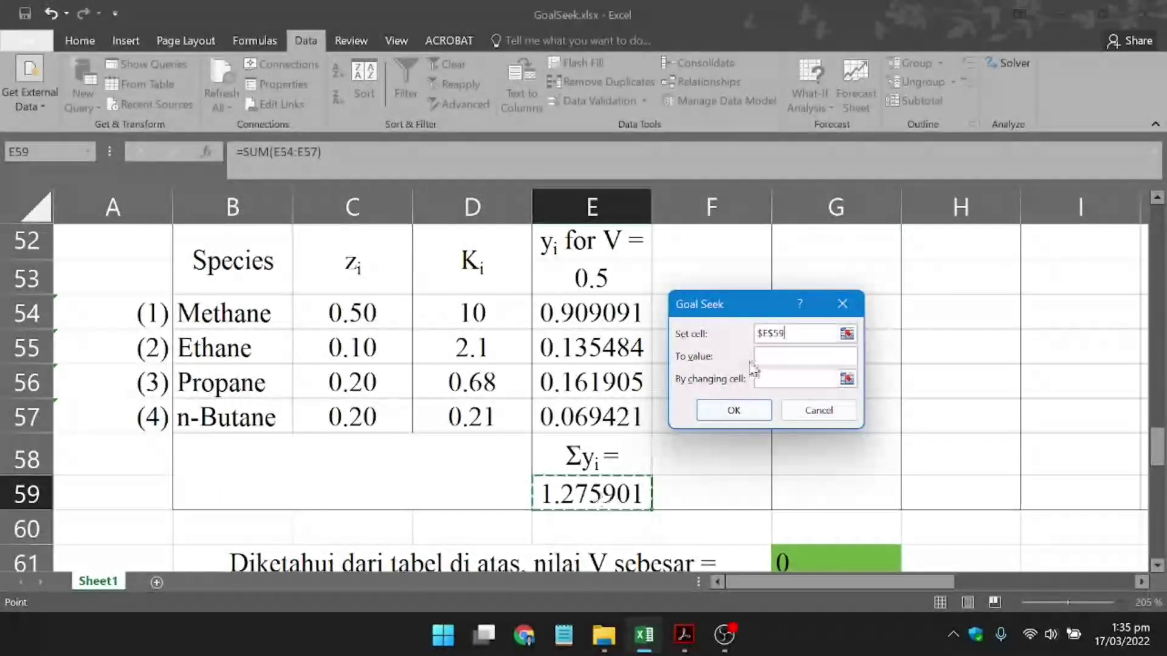
pyautogui.click(784, 354)
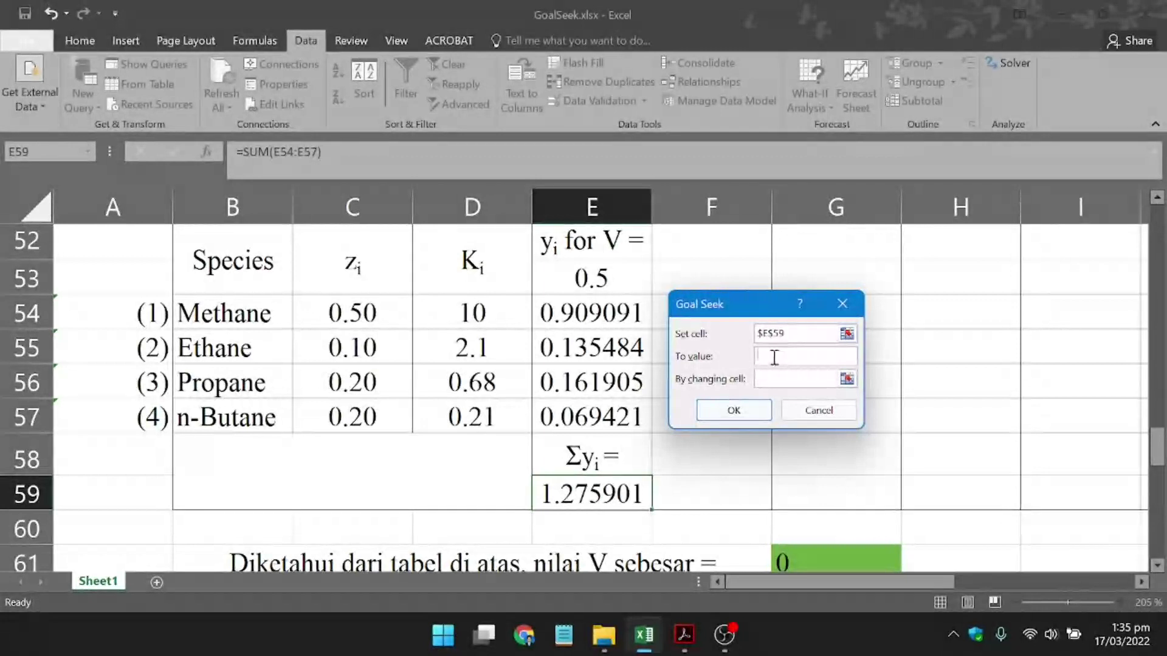
pyautogui.write('1')
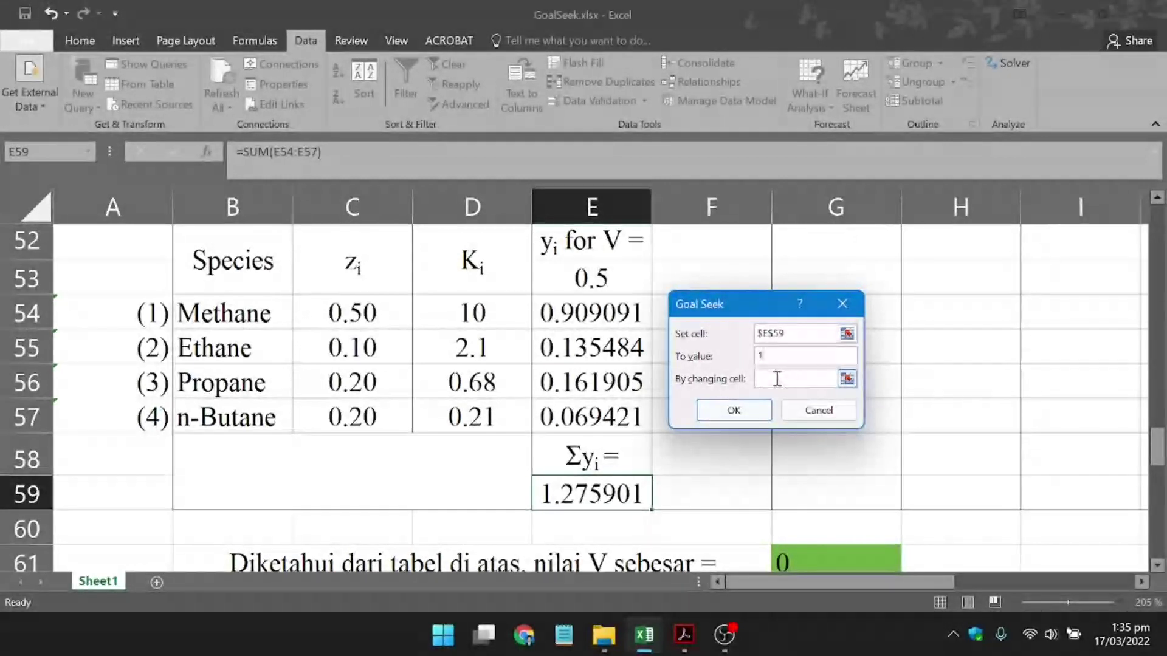
pyautogui.click(777, 379)
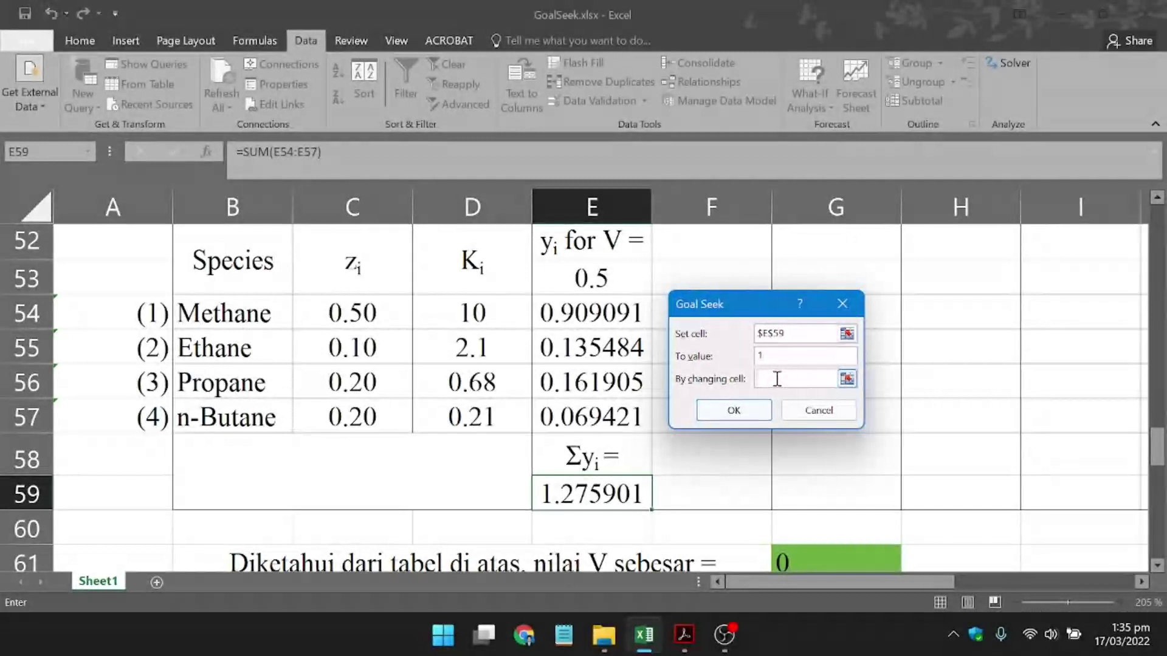
pyautogui.click(594, 279)
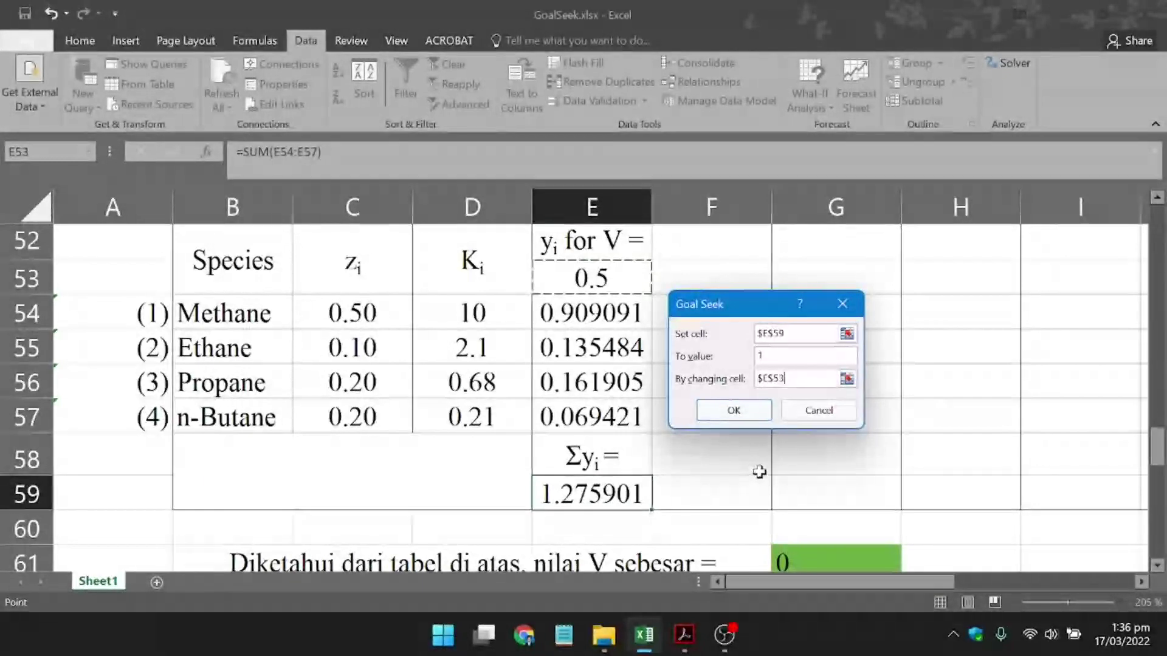
pyautogui.click(734, 411)
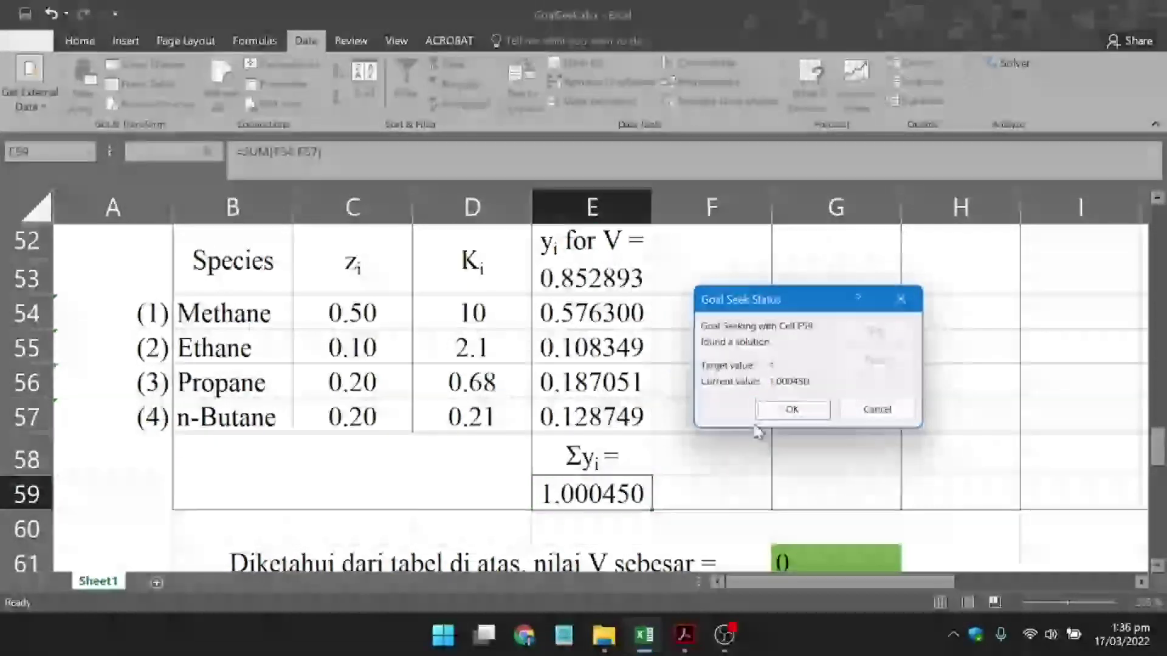
pyautogui.click(792, 411)
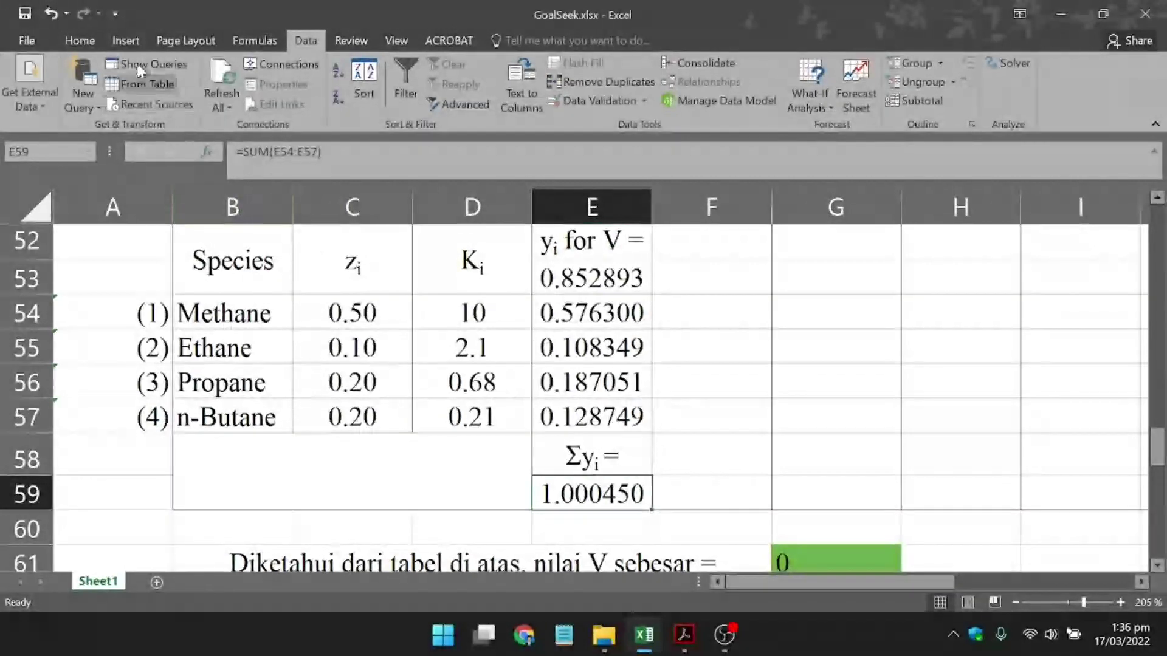
# - Review the yi table, the problem 10.27 statement with its given data, and the K-value chart, ending back at the yi table
pyautogui.click(80, 40)
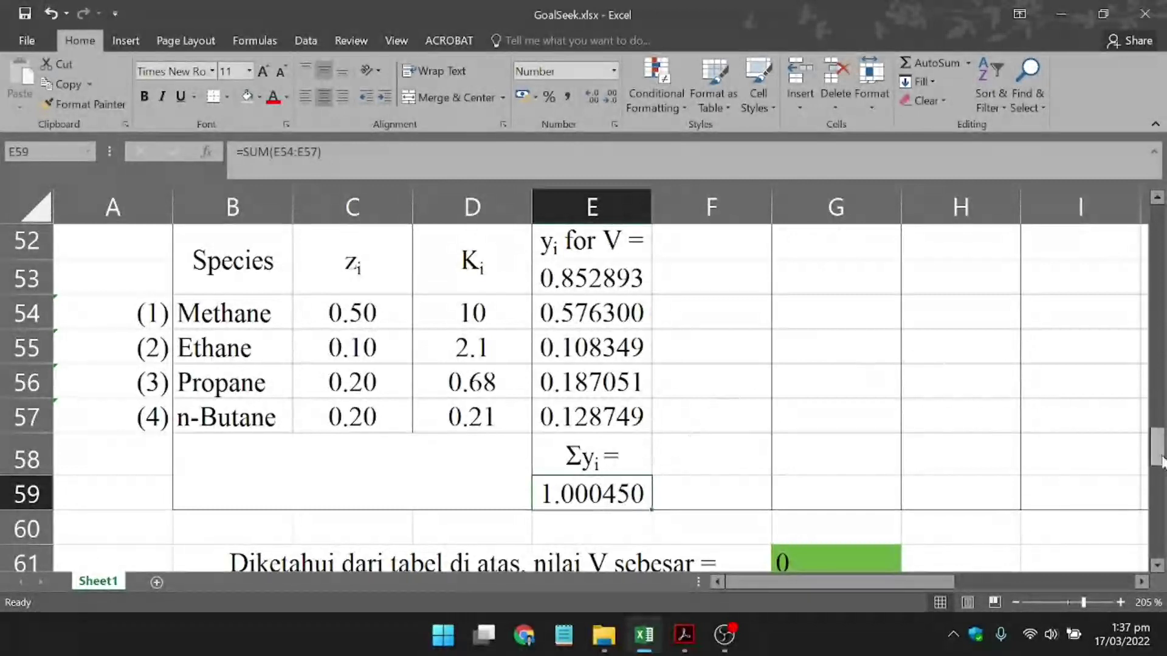
pyautogui.moveTo(1161, 460); pyautogui.dragTo(1160, 449)
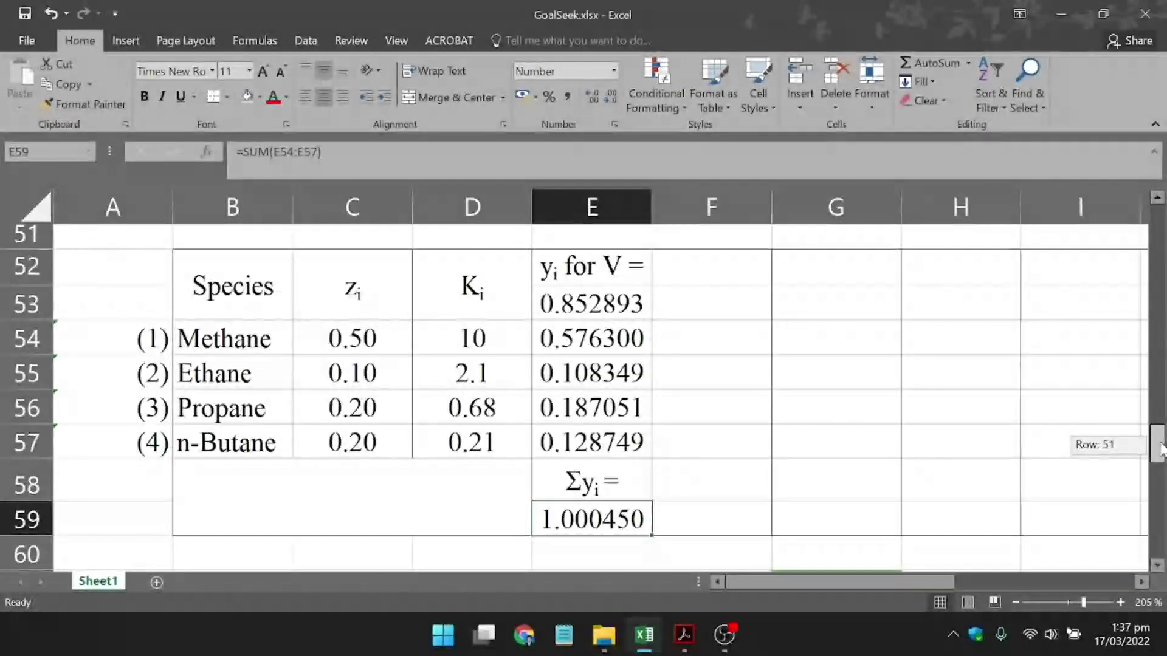
pyautogui.moveTo(1161, 448); pyautogui.dragTo(1161, 450)
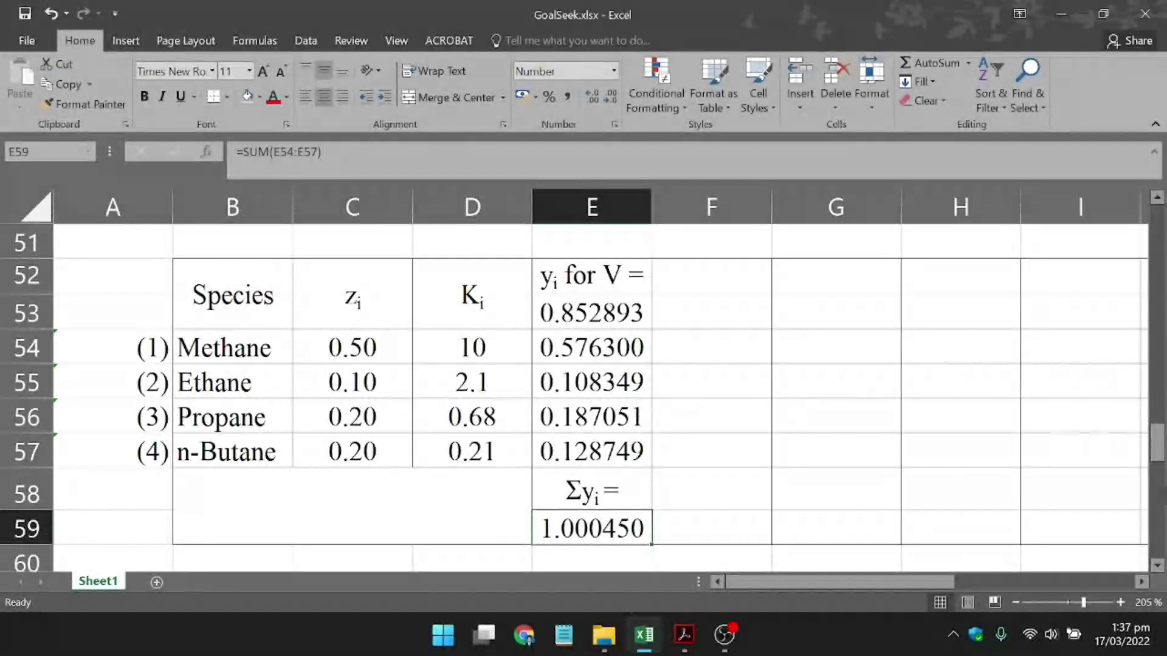
pyautogui.moveTo(1158, 443); pyautogui.dragTo(1161, 222)
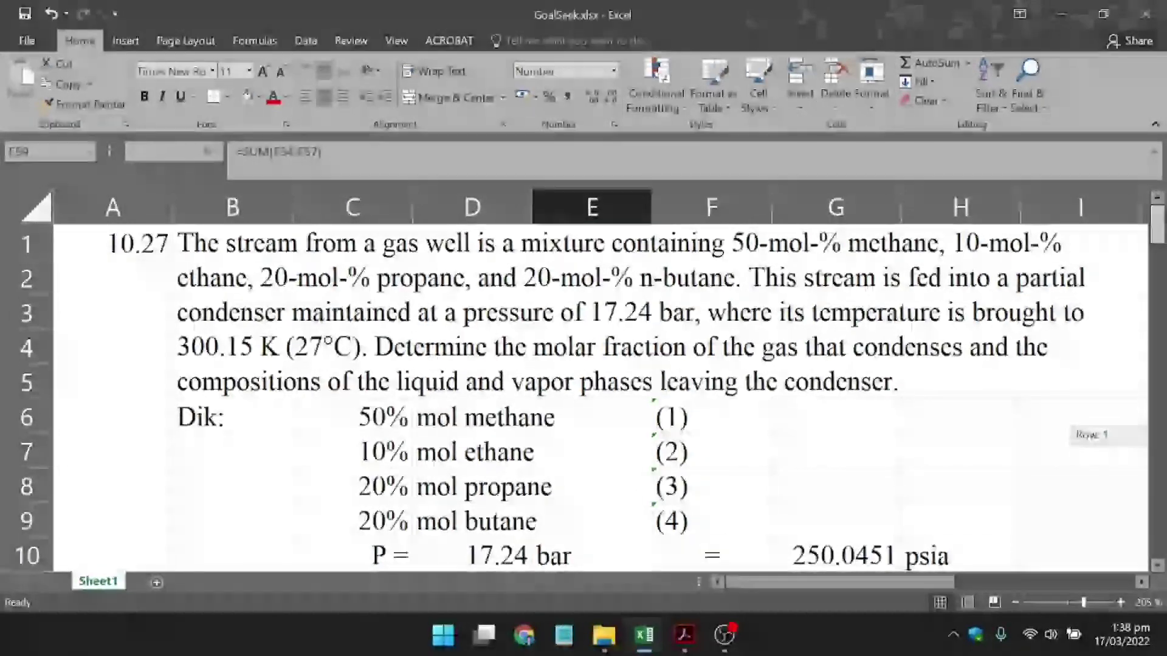
pyautogui.scroll(-1, 601, 395)
pyautogui.scroll(-1, 601, 396)
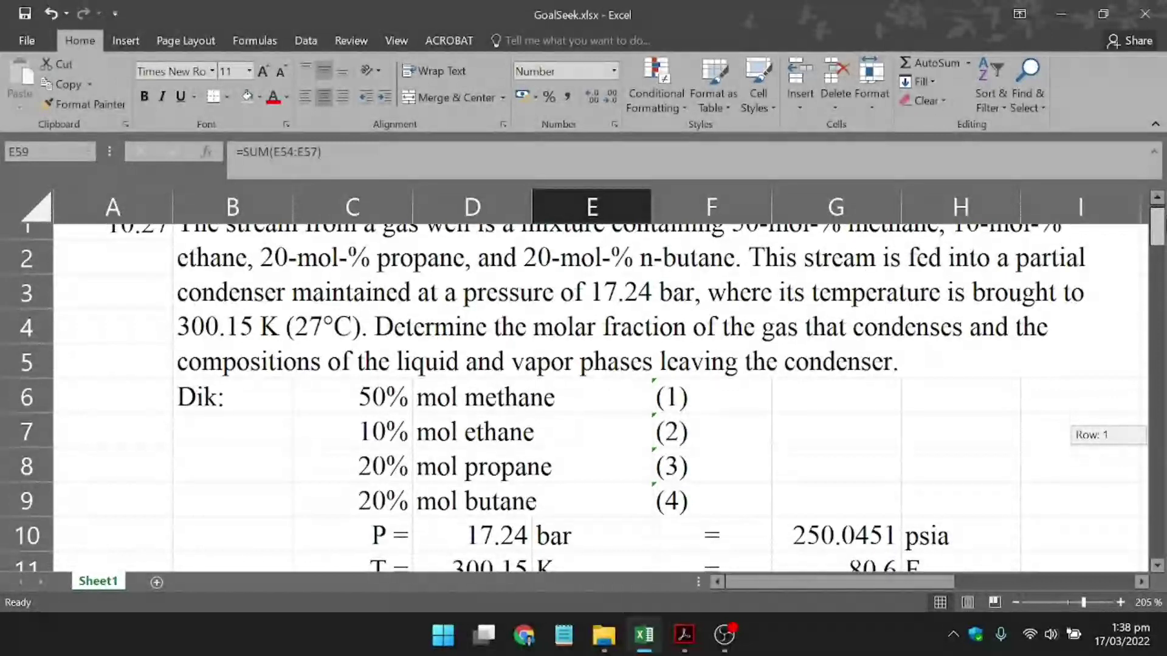
pyautogui.scroll(1, 602, 395)
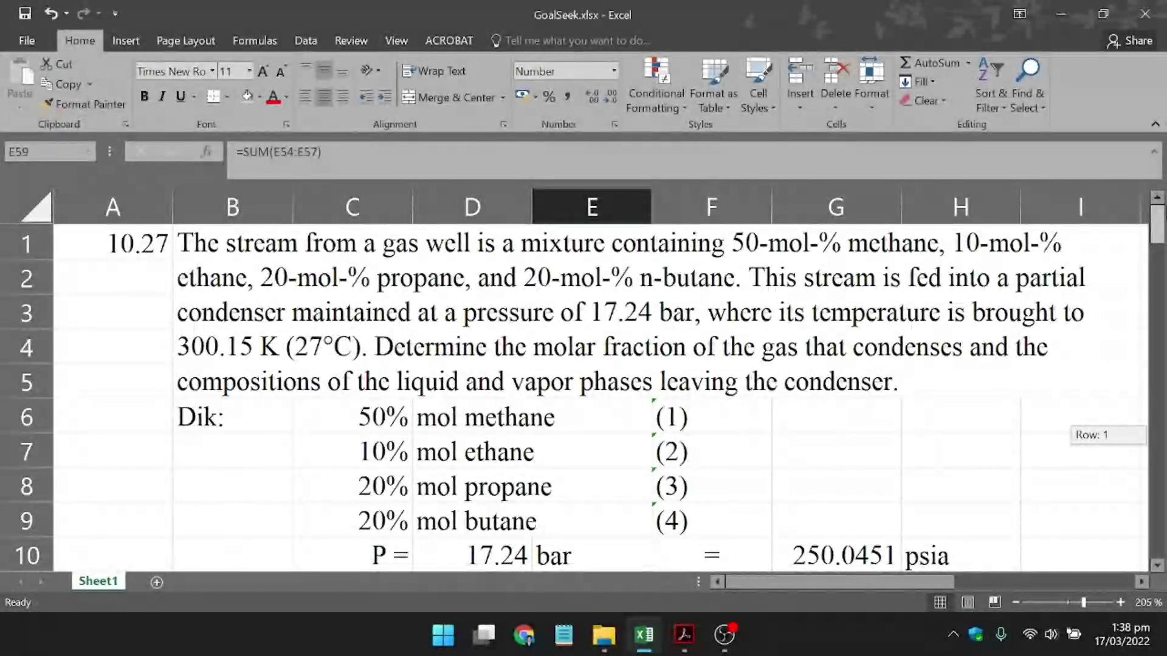
pyautogui.scroll(-5, 602, 395)
pyautogui.scroll(-11, 602, 395)
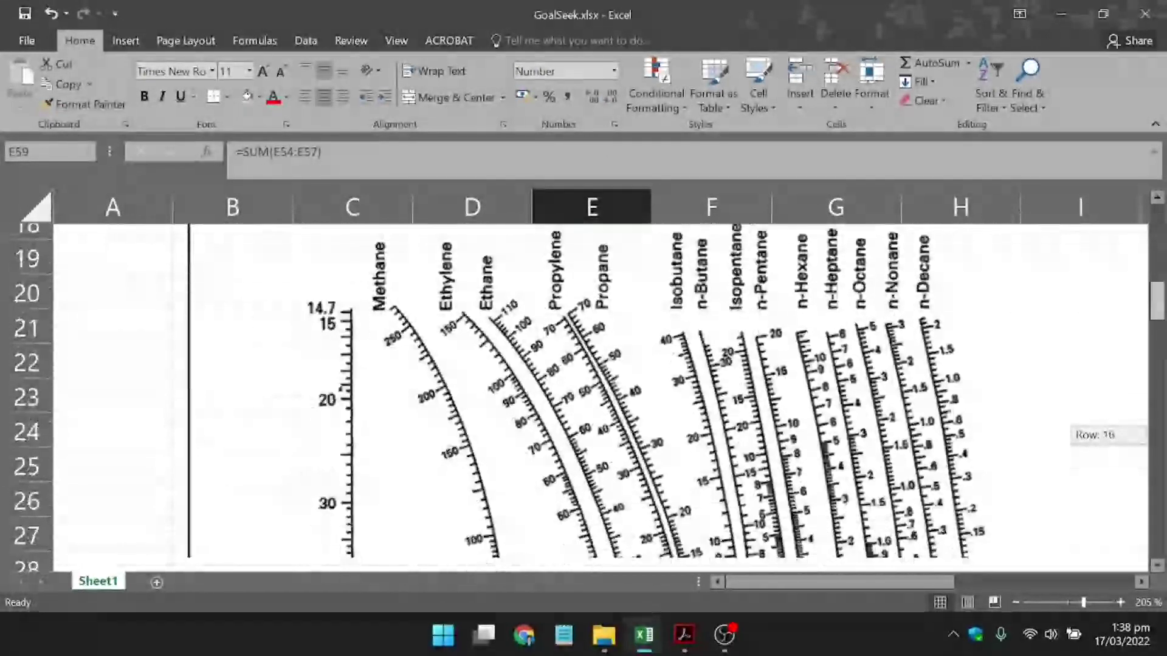
pyautogui.scroll(-1, 601, 395)
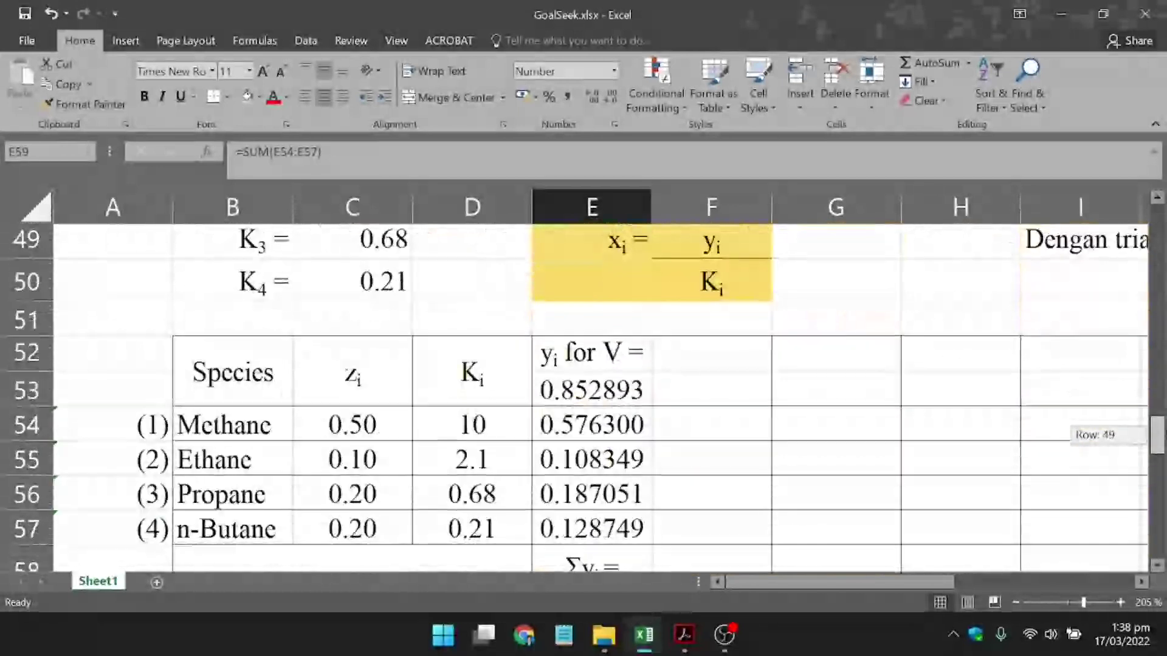
pyautogui.moveTo(1165, 443); pyautogui.dragTo(1165, 442)
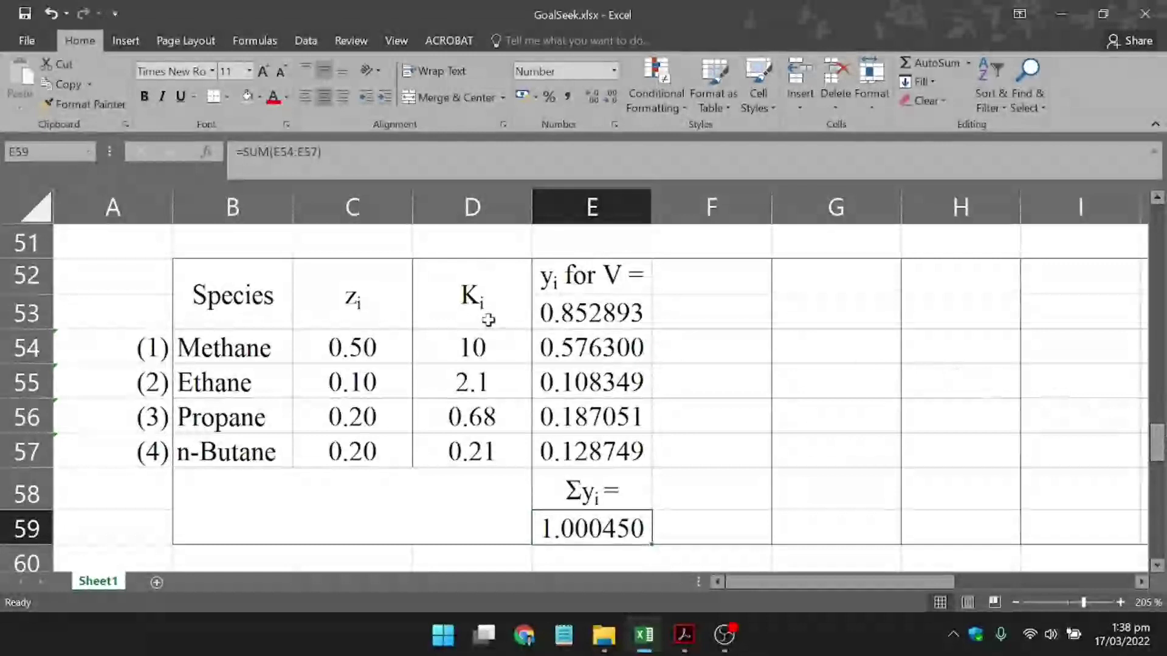